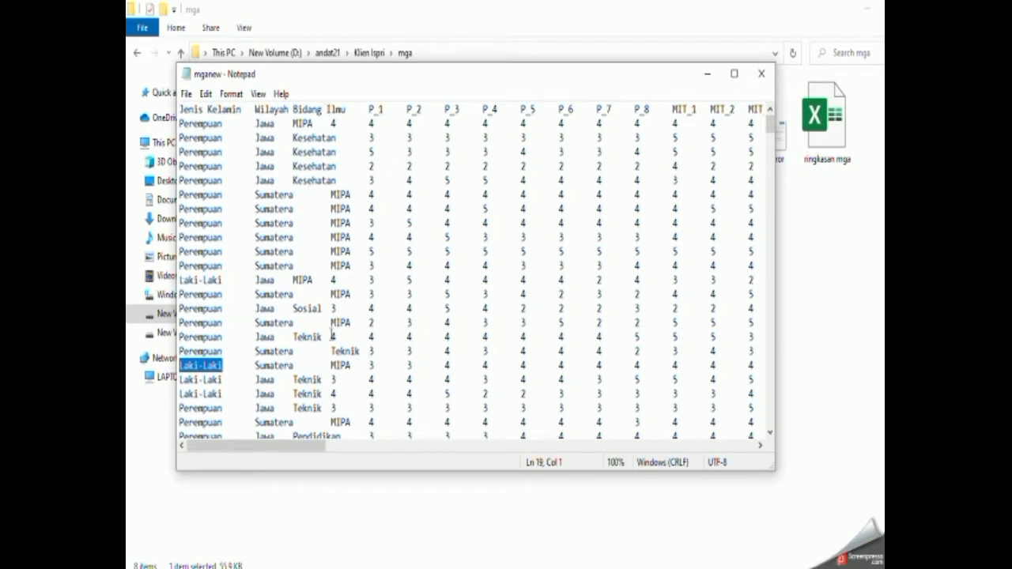
# Close the mganew text file and open the mganew dataset of the mgaispri project in a maximized SmartPLS window, checking its three categorical indicators.
pyautogui.click(762, 74)
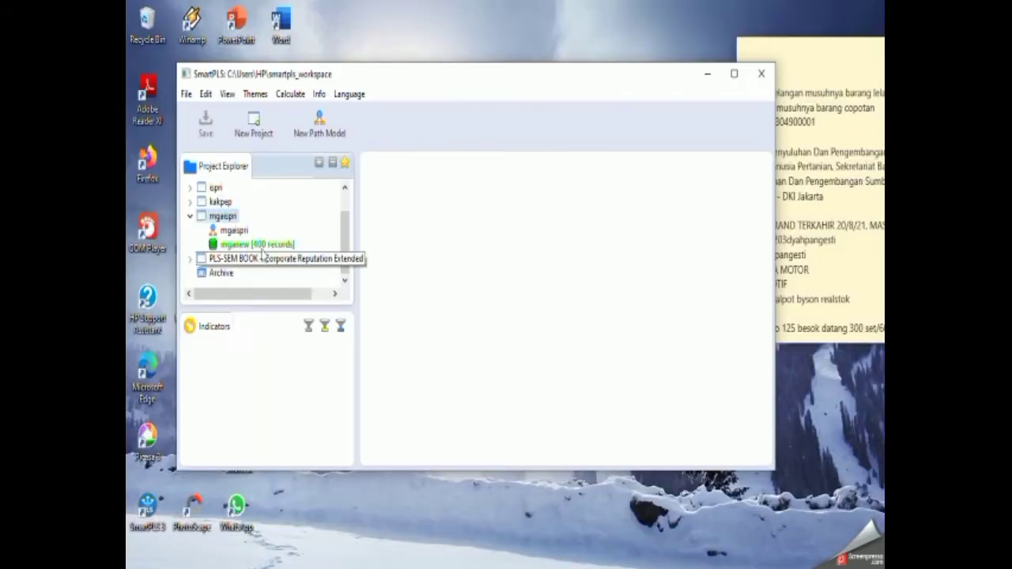
pyautogui.doubleClick(230, 243)
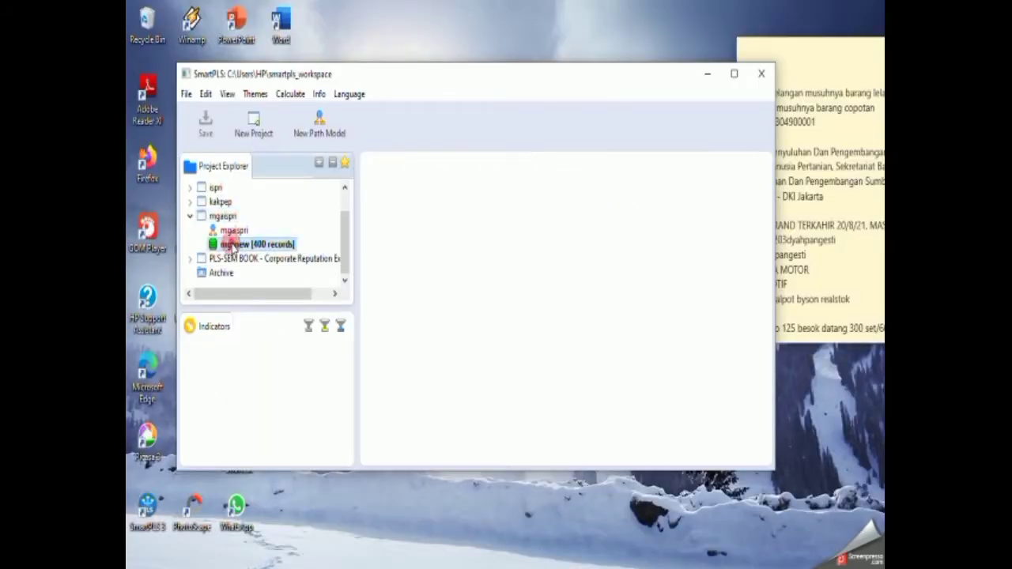
pyautogui.click(394, 329)
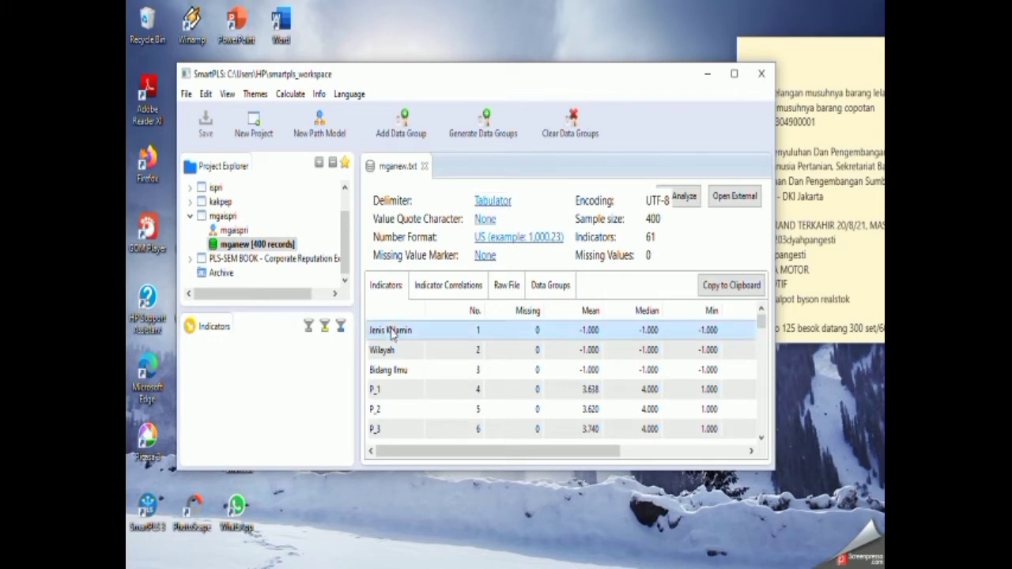
pyautogui.click(387, 350)
pyautogui.click(390, 370)
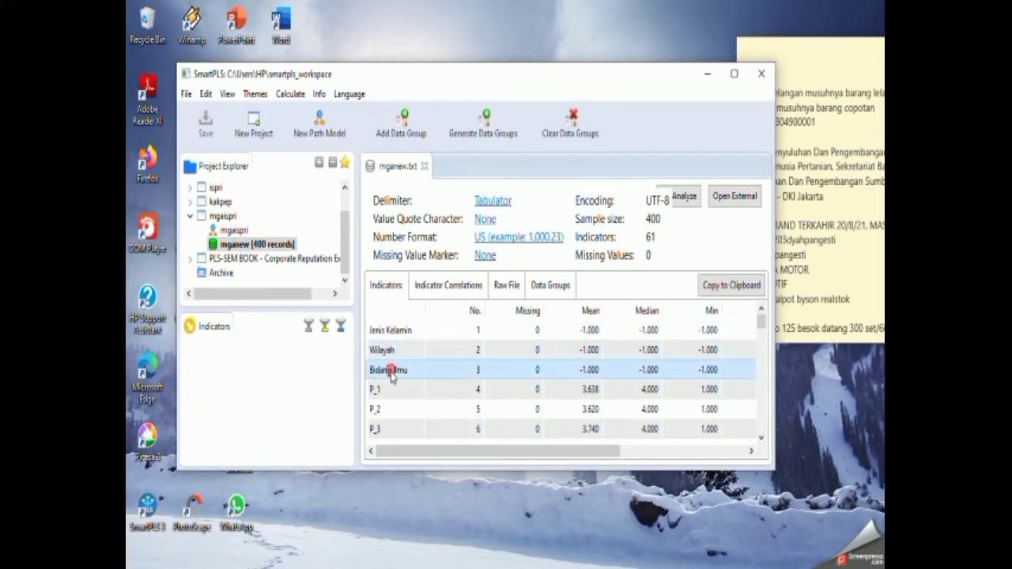
pyautogui.click(734, 73)
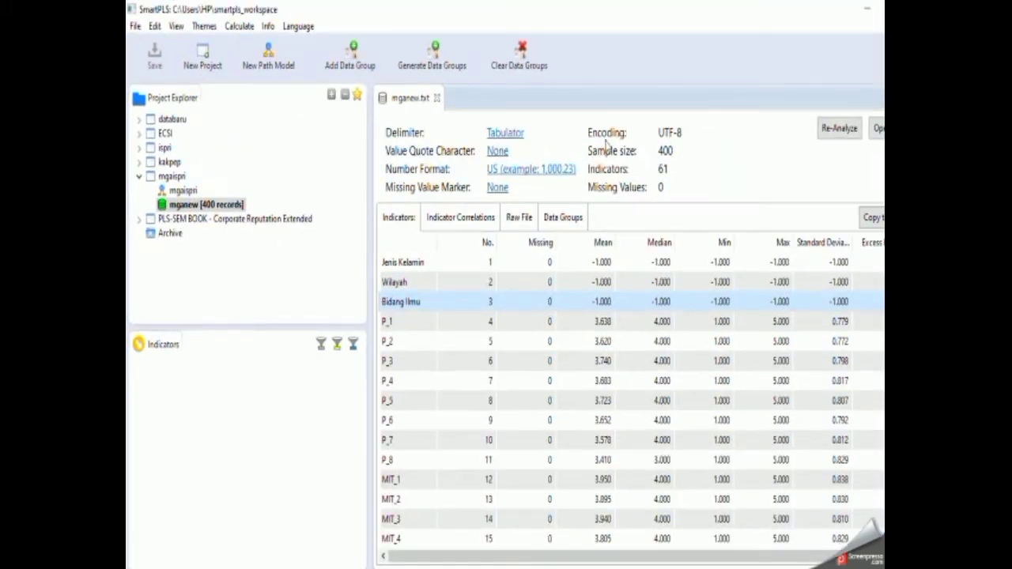
# Open the mgaispri path model and look over its latent variables, indicators and paths.
pyautogui.doubleClick(175, 193)
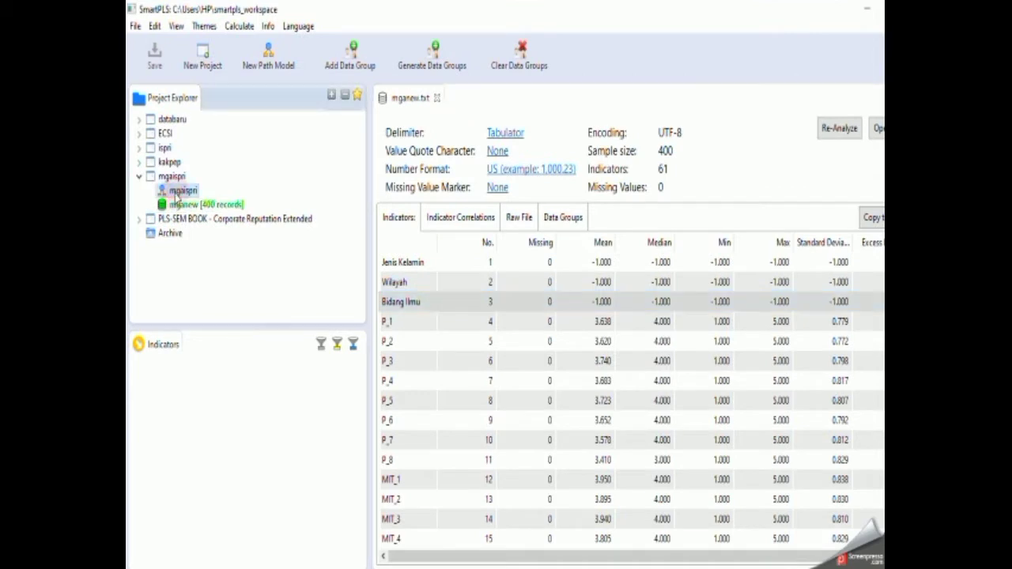
pyautogui.scroll(2, 636, 355)
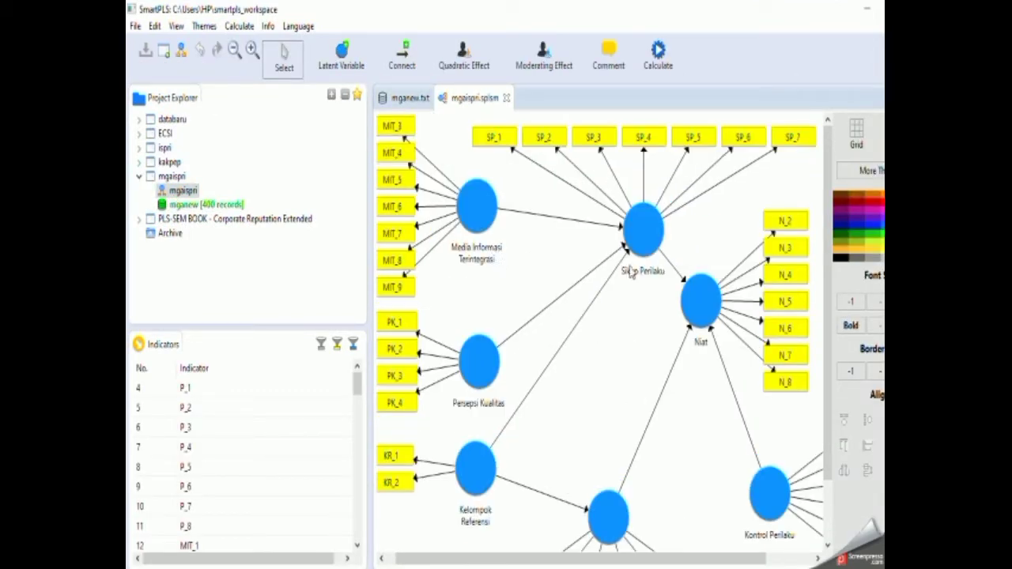
pyautogui.scroll(-2, 594, 412)
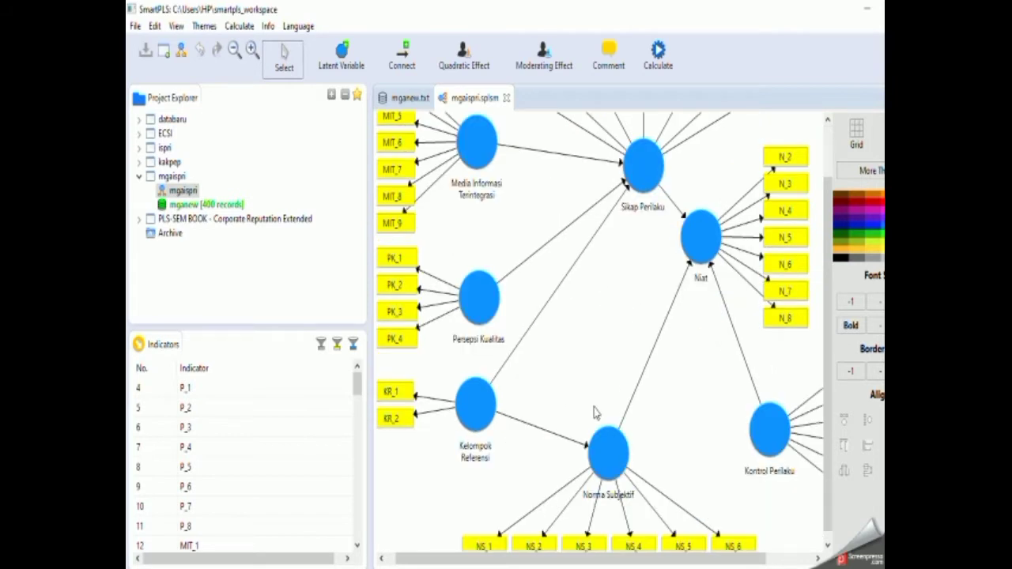
pyautogui.scroll(-1, 595, 412)
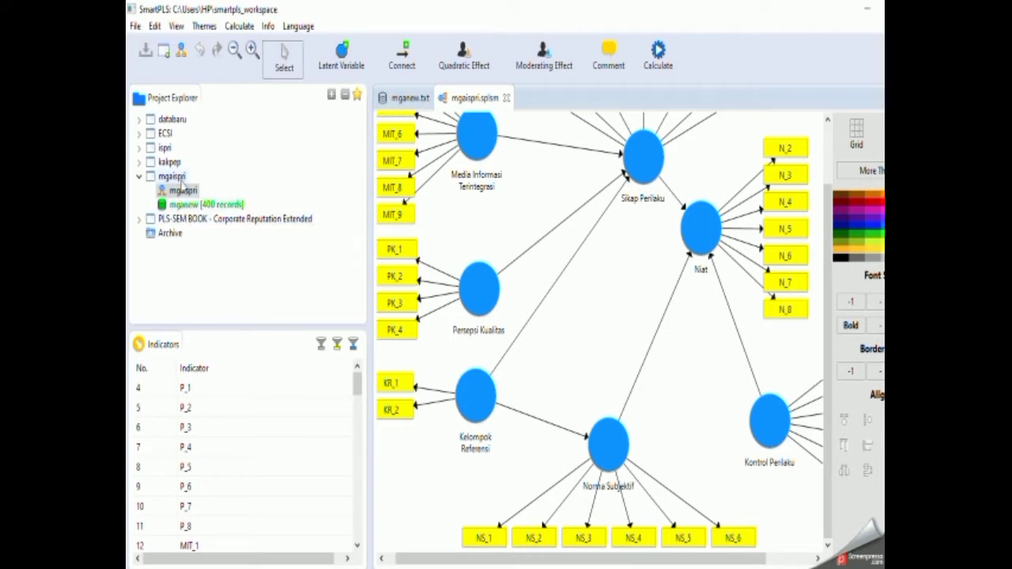
# Generate data groups in the mganew dataset from the Bidang Ilmu column, with prefix GROUP_ and a minimum of 10 cases.
pyautogui.click(183, 205)
pyautogui.click(425, 103)
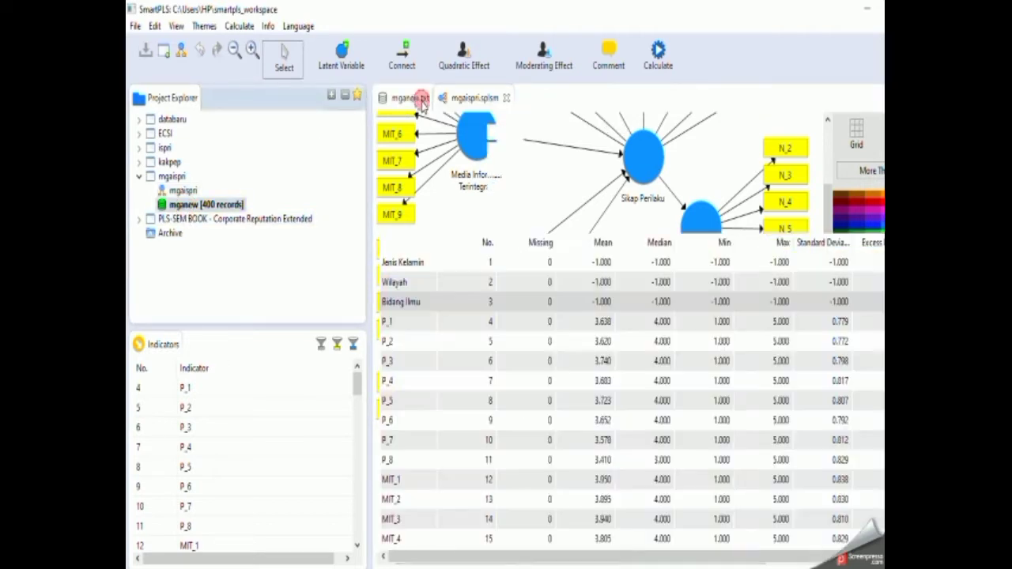
pyautogui.click(428, 63)
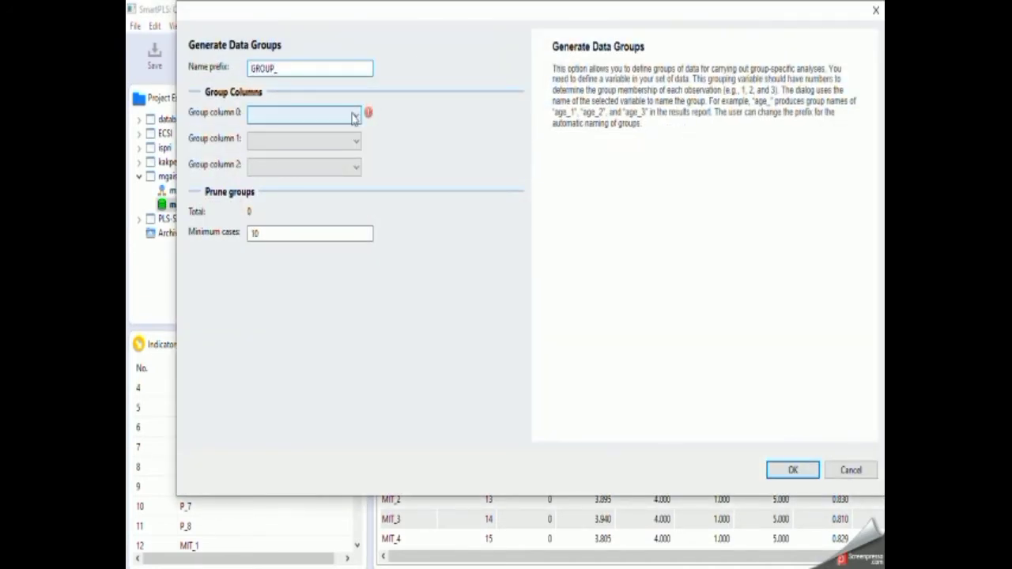
pyautogui.click(355, 117)
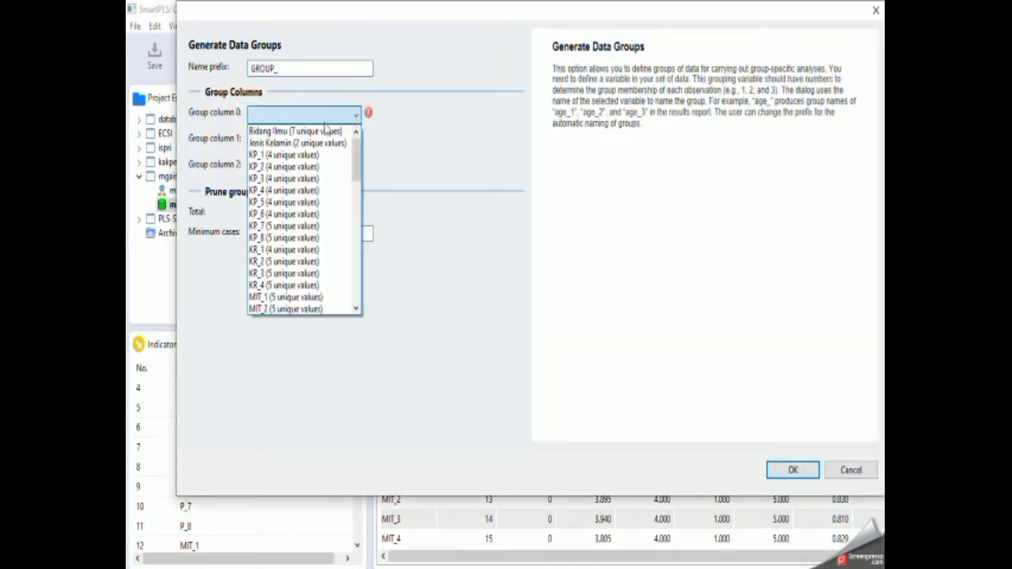
pyautogui.click(301, 131)
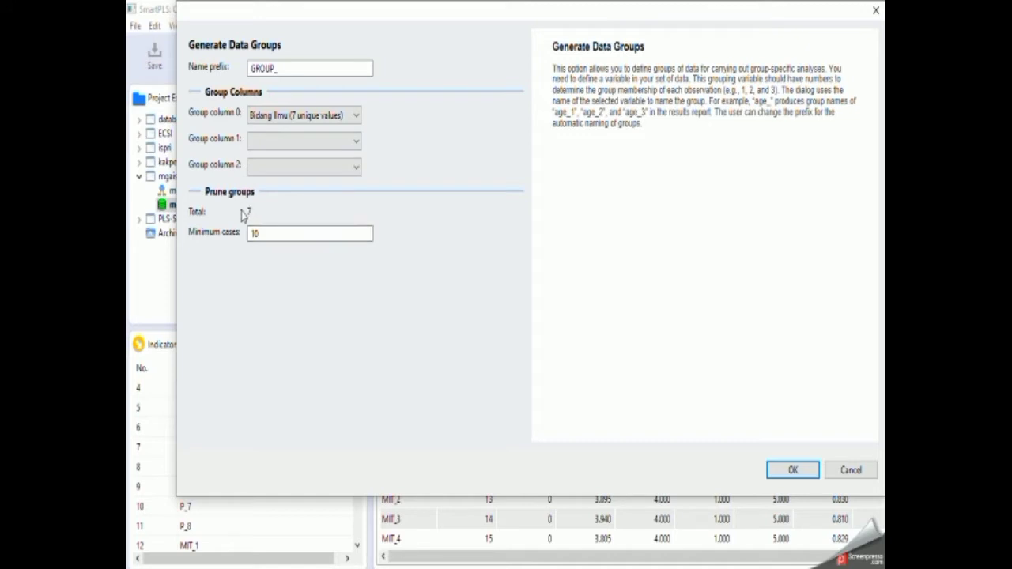
pyautogui.click(258, 234)
pyautogui.click(782, 472)
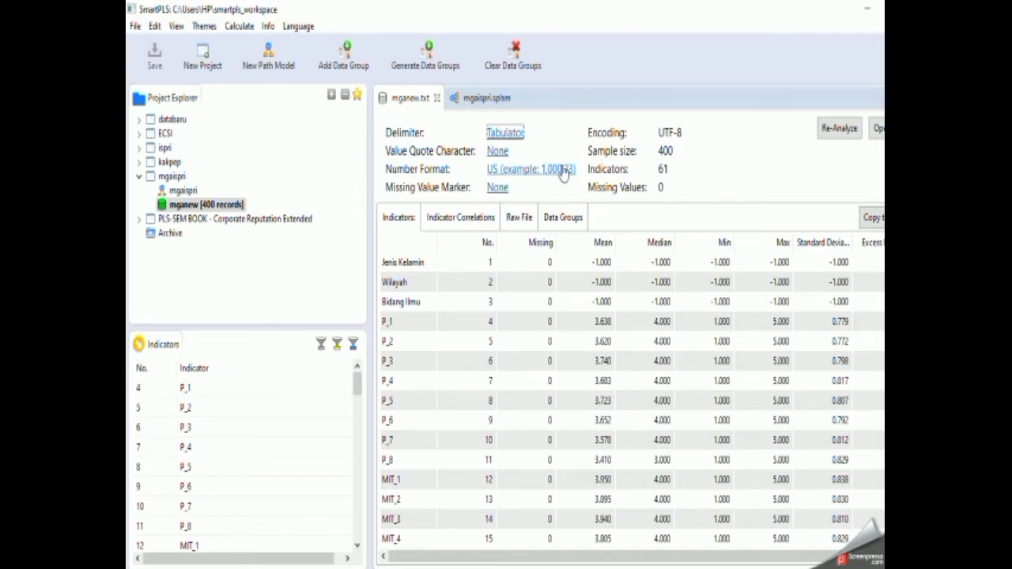
# Open the PLS Algorithm setup for the mgaispri model and check its available data groups.
pyautogui.click(468, 100)
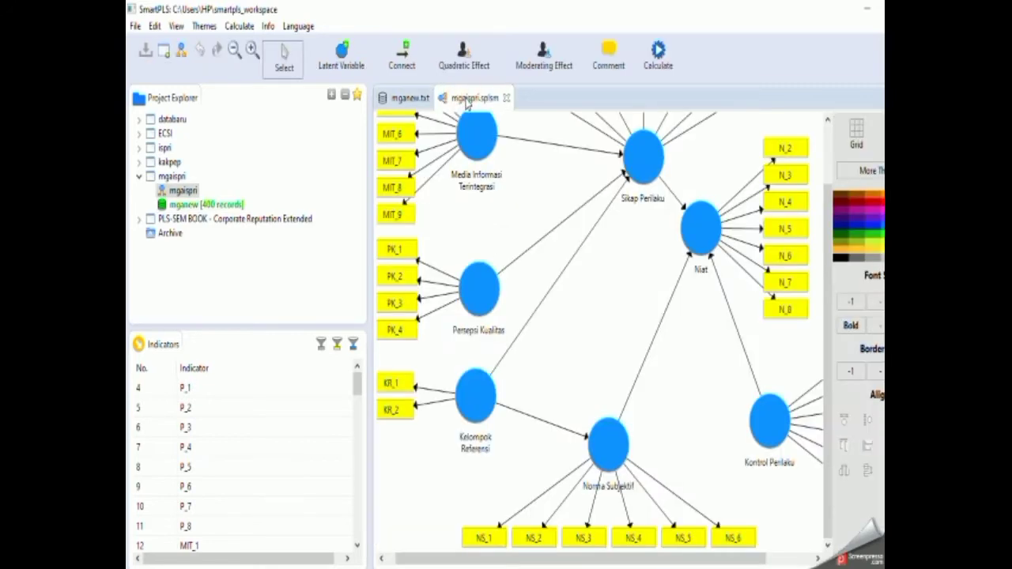
pyautogui.click(659, 52)
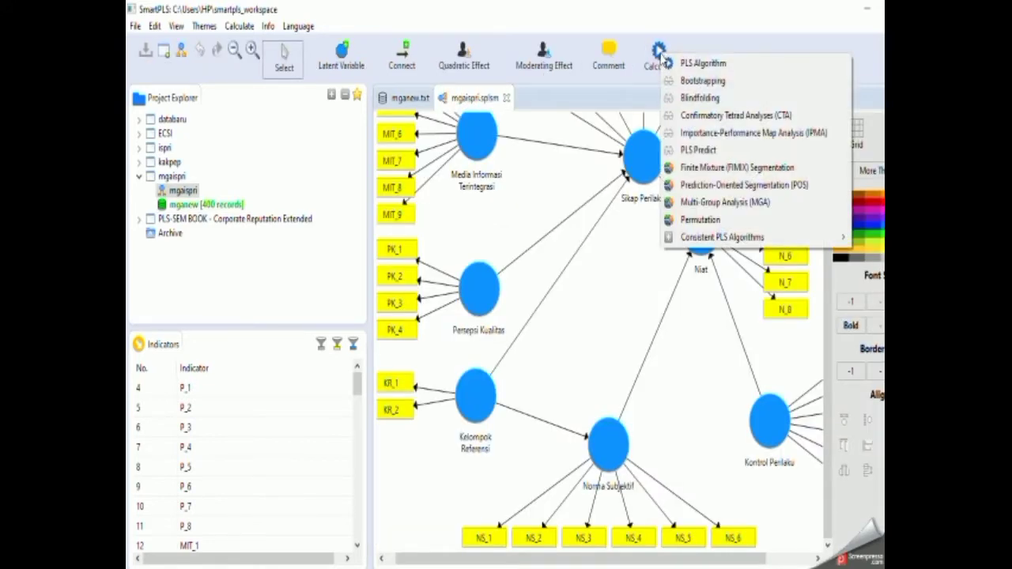
pyautogui.click(701, 64)
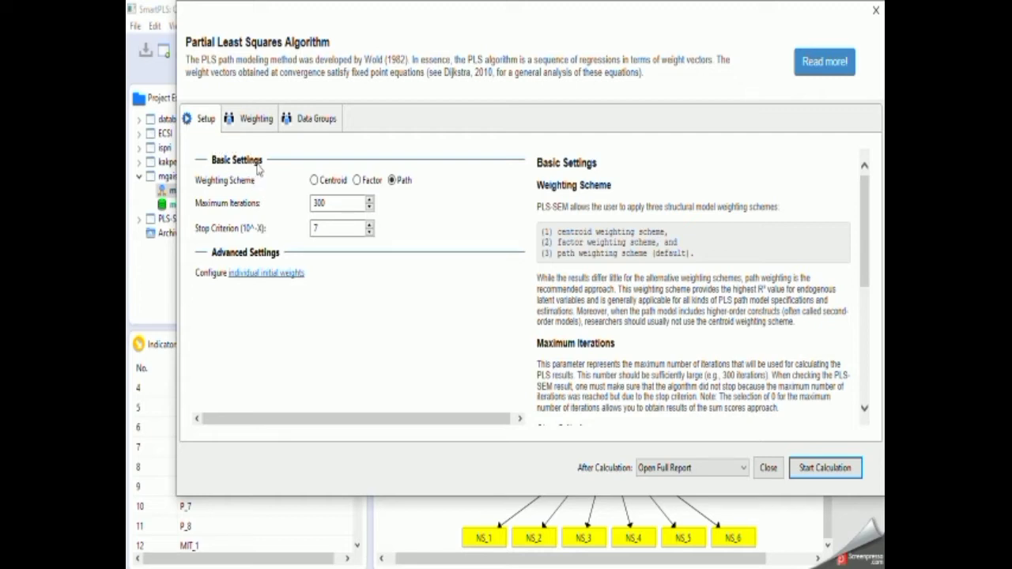
pyautogui.click(316, 120)
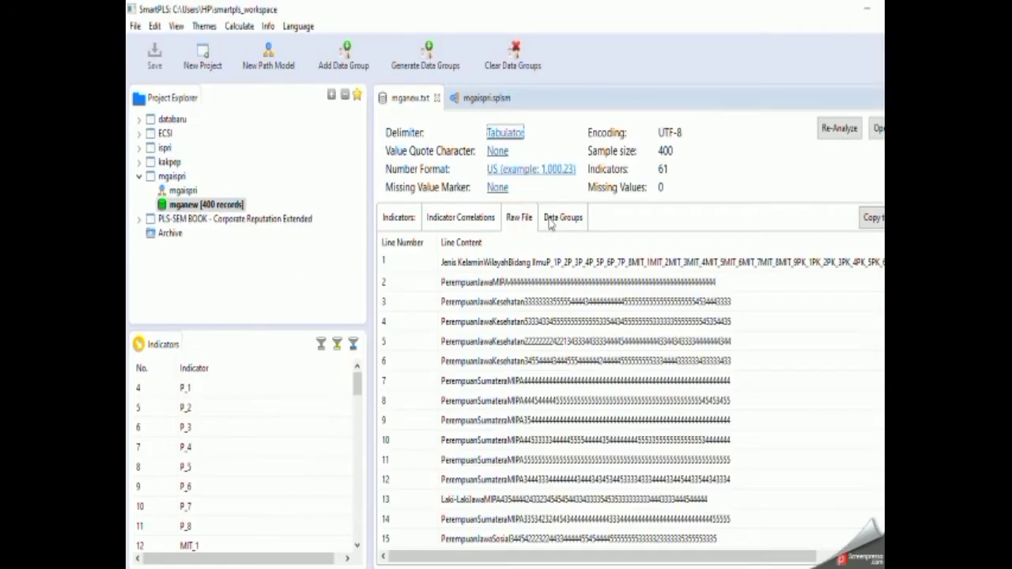
# Delete the duplicate Ekonomi, Kesehatan, MIPA, Pendidikan, Pertanian, Sosial and Teknik entries from the mganew data groups.
pyautogui.click(551, 221)
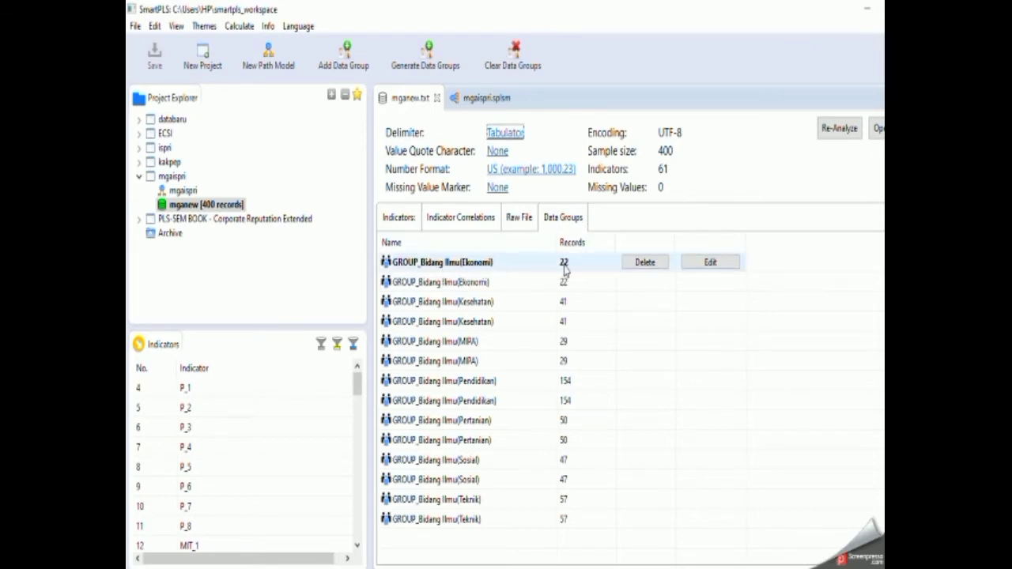
pyautogui.click(647, 266)
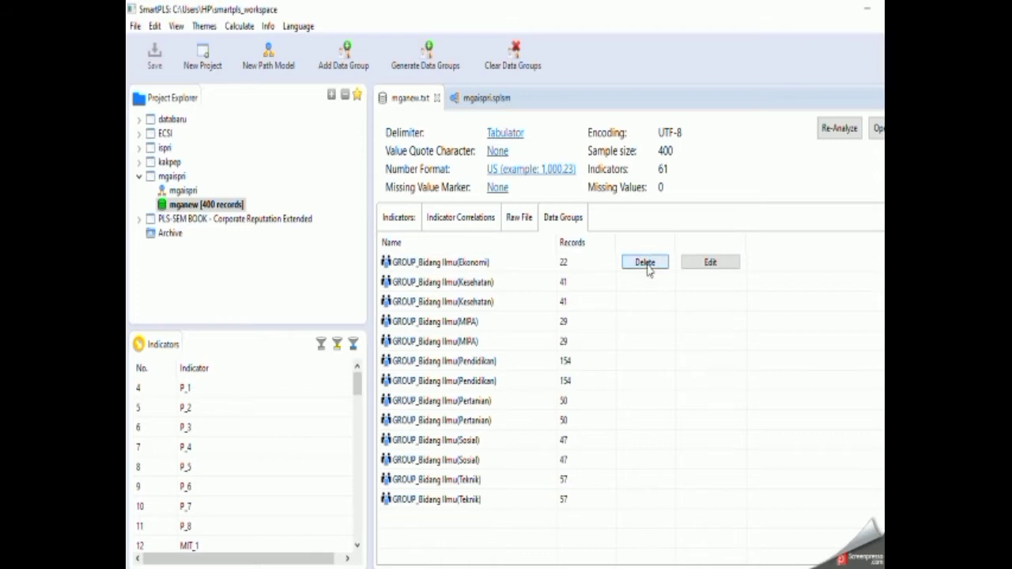
pyautogui.click(647, 283)
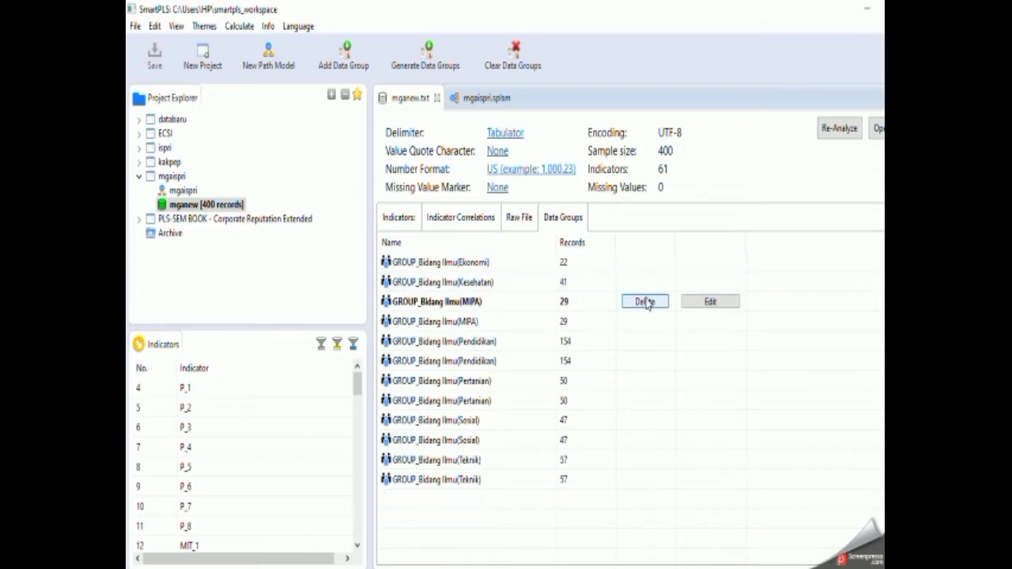
pyautogui.click(646, 305)
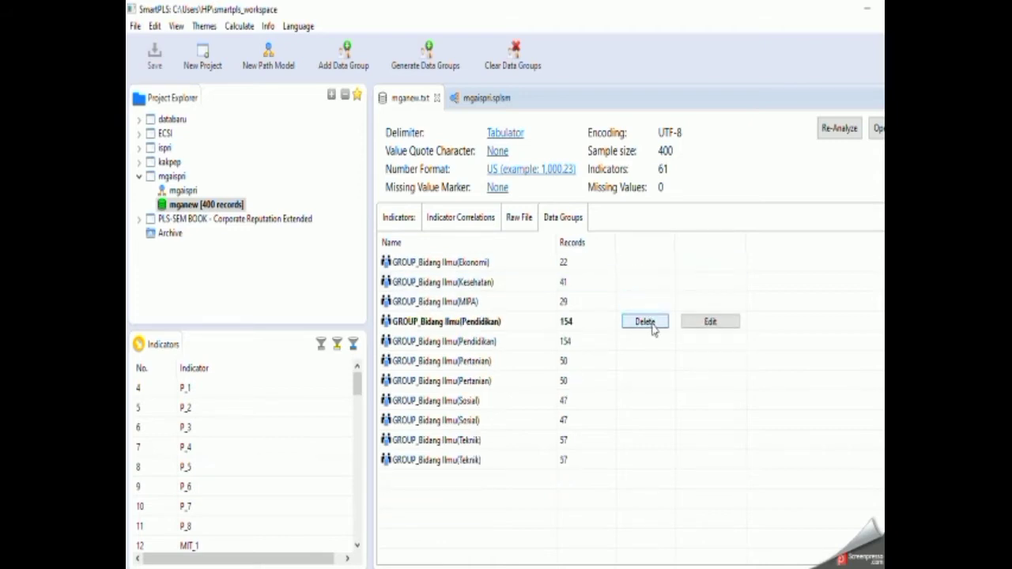
pyautogui.click(651, 322)
pyautogui.click(650, 344)
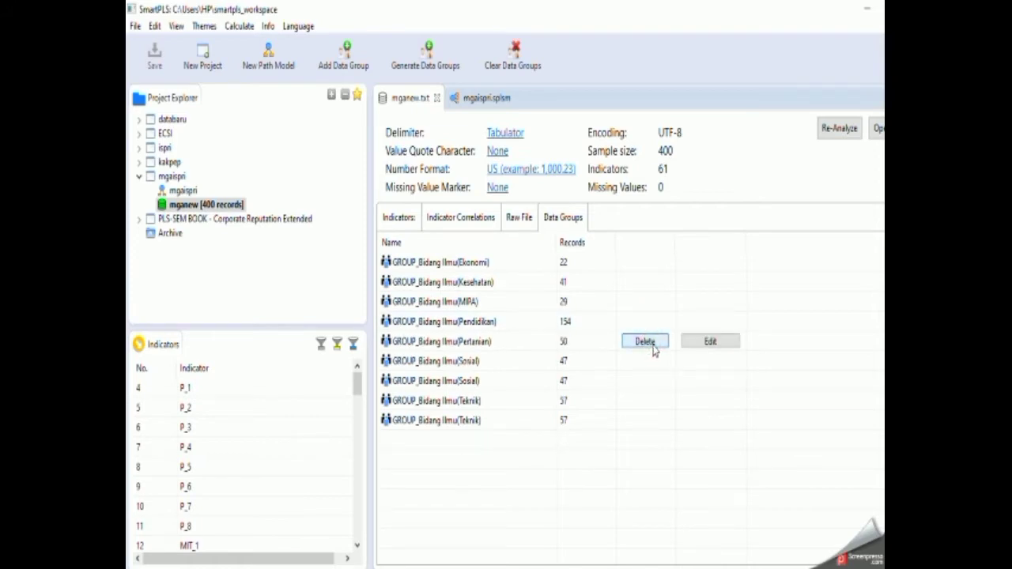
pyautogui.click(656, 362)
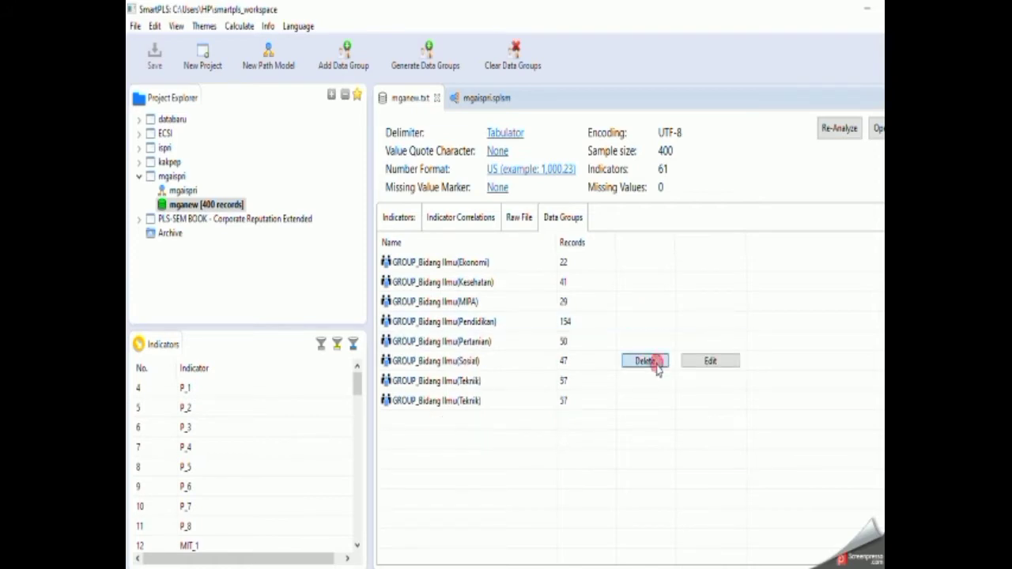
pyautogui.click(656, 383)
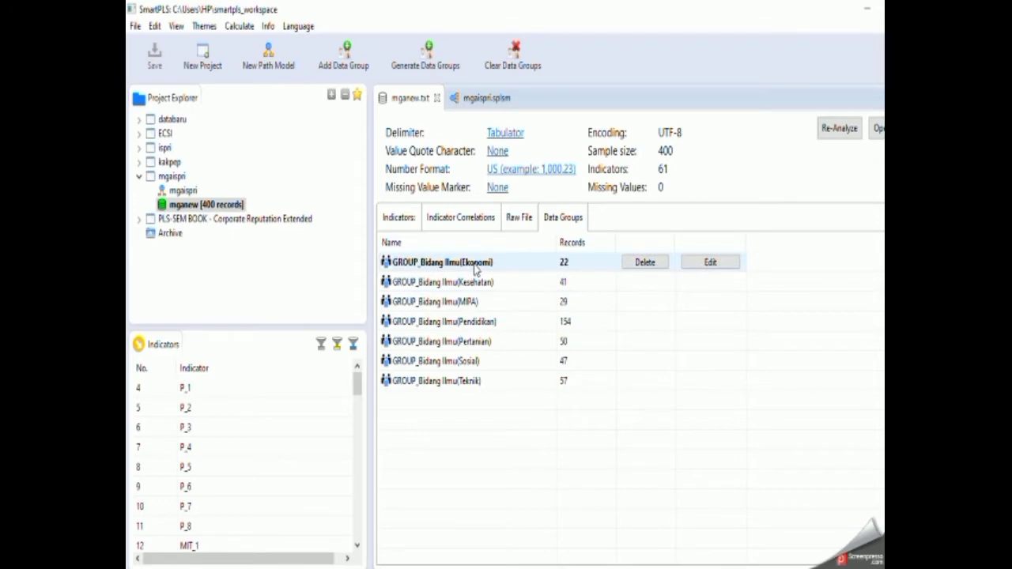
# Rename the data group GROUP_Bidang Ilmu(Ekonomi) as Ekonomi.
pyautogui.click(711, 265)
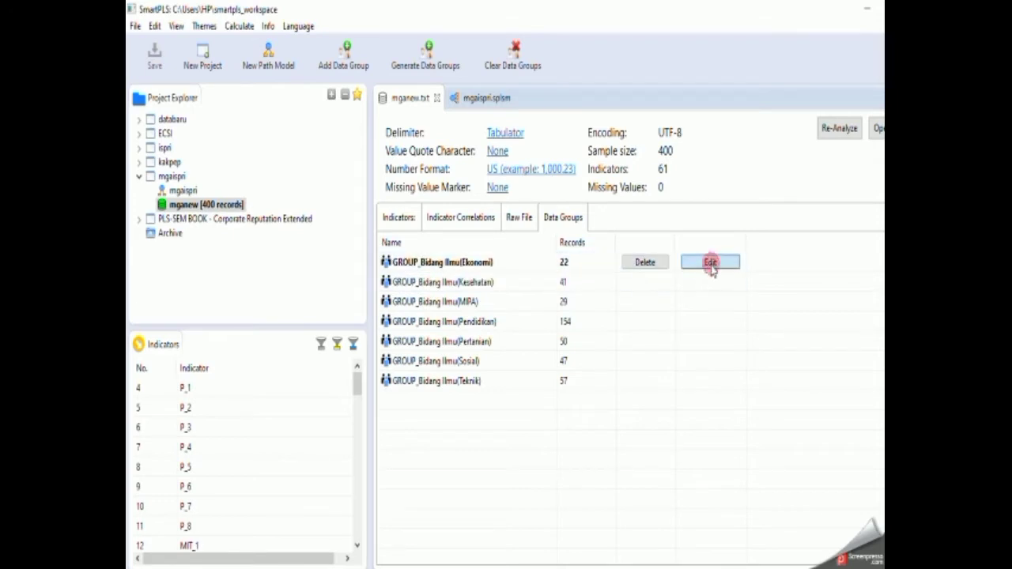
pyautogui.click(348, 69)
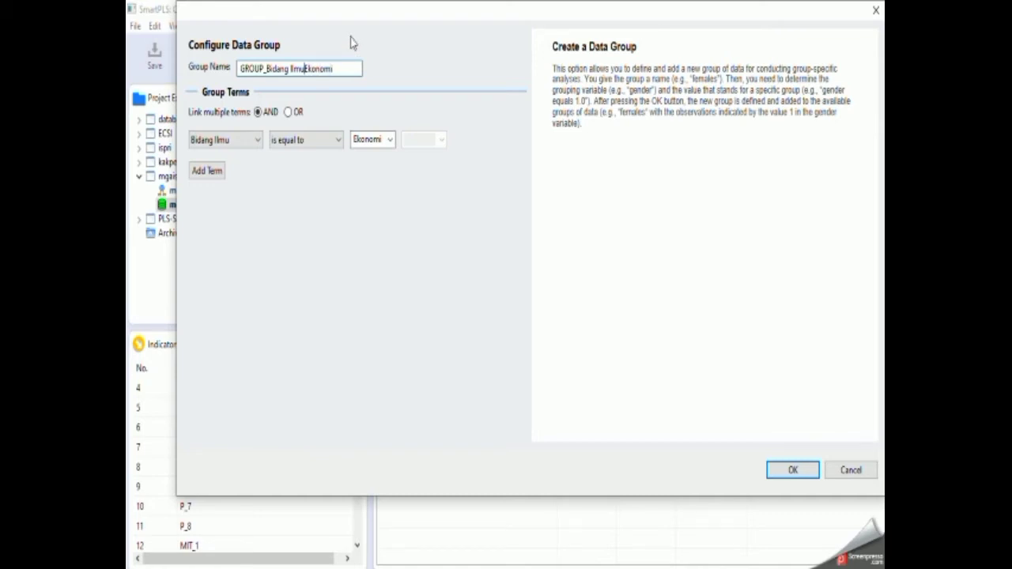
pyautogui.press('BackSpace')
pyautogui.press('BackSpace')
pyautogui.press('BackSpace')
pyautogui.press('BackSpace')
pyautogui.press('BackSpace')
pyautogui.press('BackSpace')
pyautogui.press('BackSpace')
pyautogui.press('BackSpace')
pyautogui.press('BackSpace')
pyautogui.press('BackSpace')
pyautogui.press('BackSpace')
pyautogui.press('BackSpace')
pyautogui.press('BackSpace')
pyautogui.press('BackSpace')
pyautogui.press('BackSpace')
pyautogui.press('BackSpace')
pyautogui.press('BackSpace')
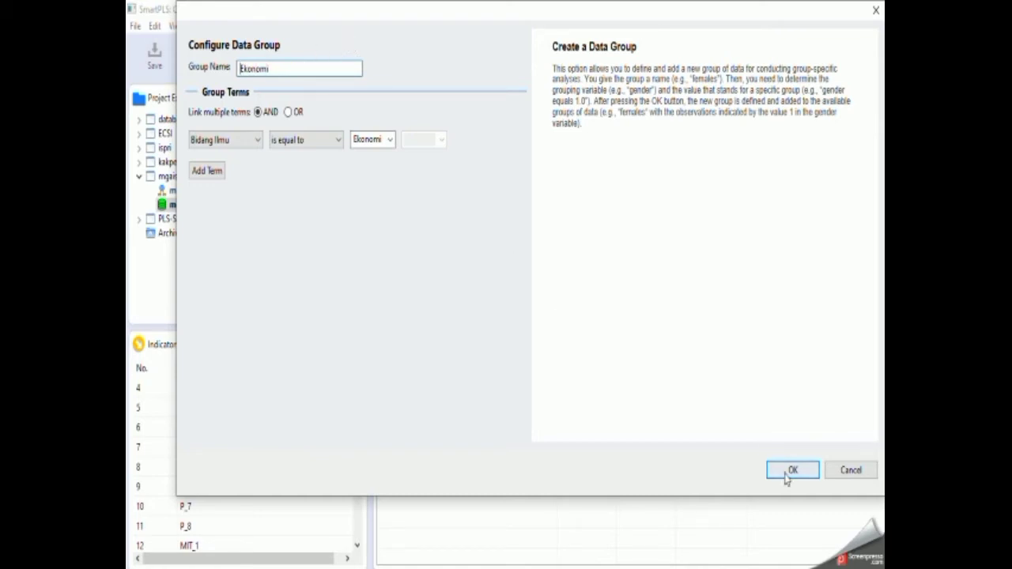
pyautogui.click(793, 471)
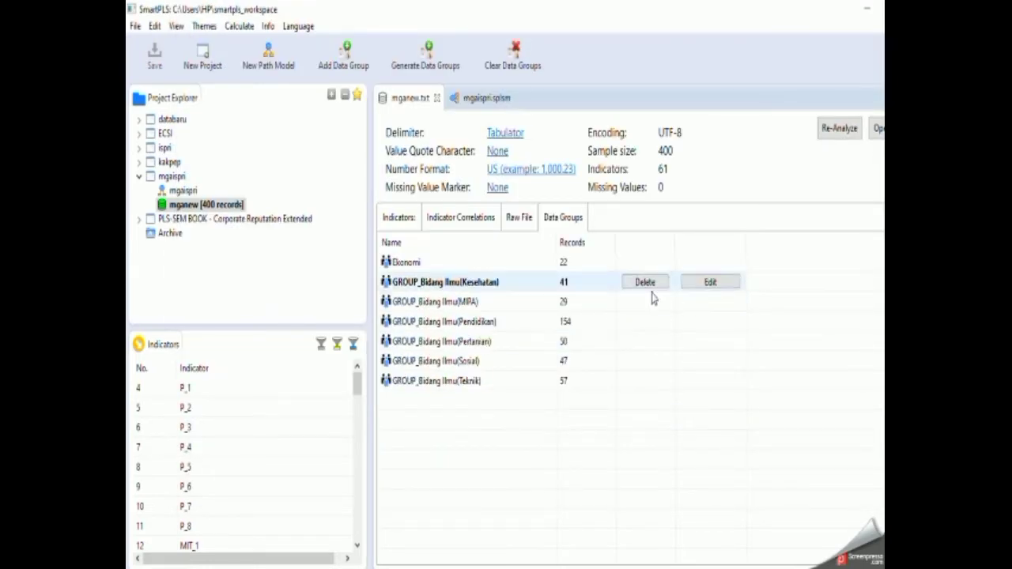
# Rename the data group GROUP_Bidang Ilmu(Kesehatan) as Kesehatan.
pyautogui.click(708, 283)
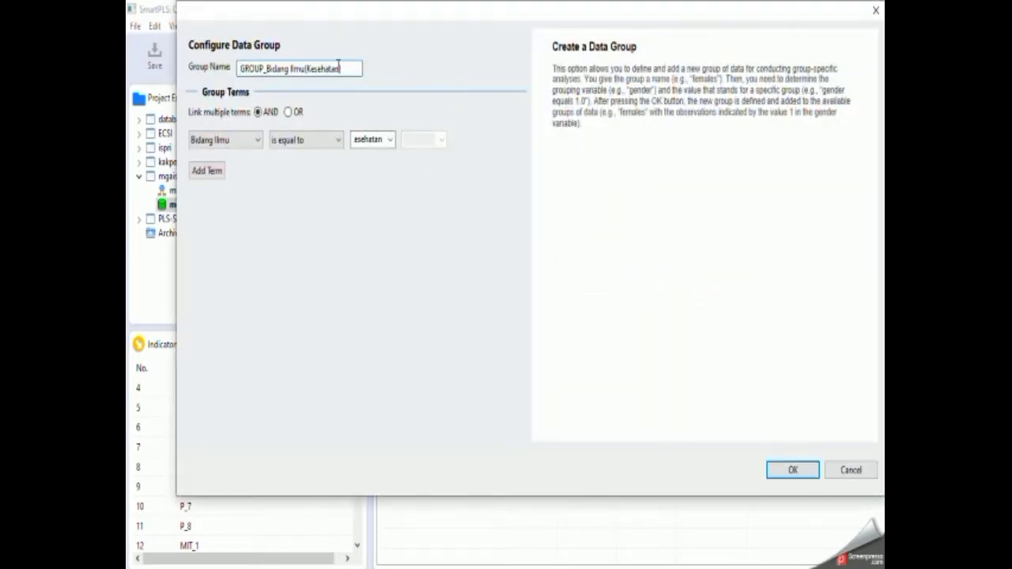
pyautogui.click(356, 69)
pyautogui.press('BackSpace')
pyautogui.press('BackSpace')
pyautogui.press('BackSpace')
pyautogui.press('BackSpace')
pyautogui.press('BackSpace')
pyautogui.press('BackSpace')
pyautogui.press('BackSpace')
pyautogui.press('BackSpace')
pyautogui.press('BackSpace')
pyautogui.press('BackSpace')
pyautogui.press('BackSpace')
pyautogui.press('BackSpace')
pyautogui.press('BackSpace')
pyautogui.press('BackSpace')
pyautogui.press('BackSpace')
pyautogui.press('BackSpace')
pyautogui.press('BackSpace')
pyautogui.press('BackSpace')
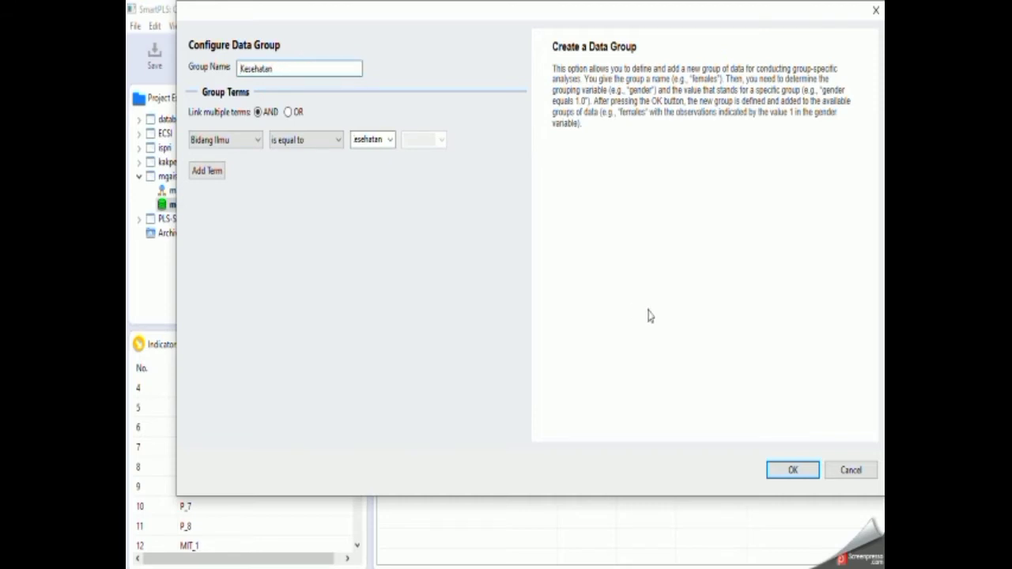
pyautogui.click(792, 469)
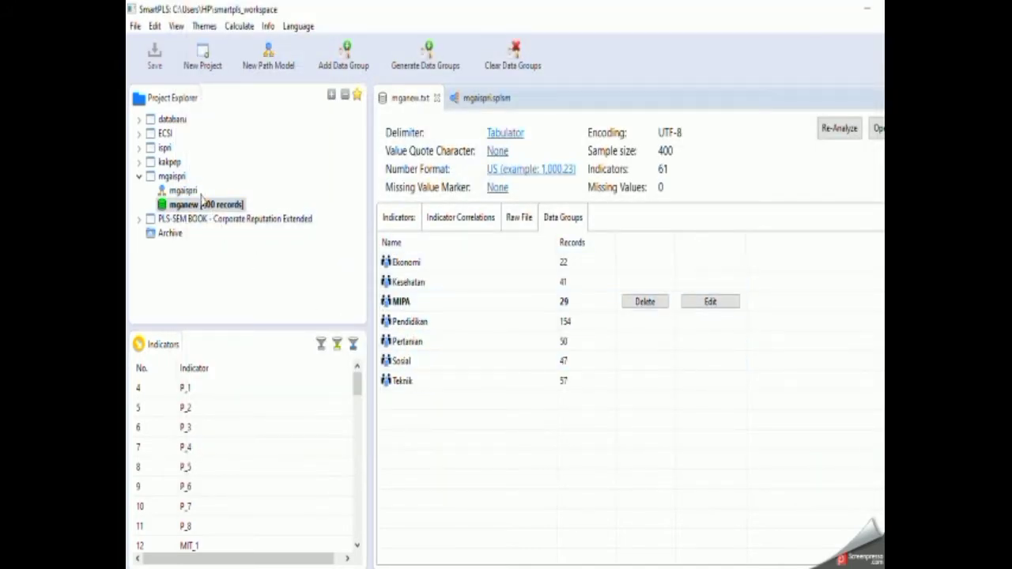
# Run the PLS Algorithm on the mgaispri model with all data groups selected.
pyautogui.click(469, 101)
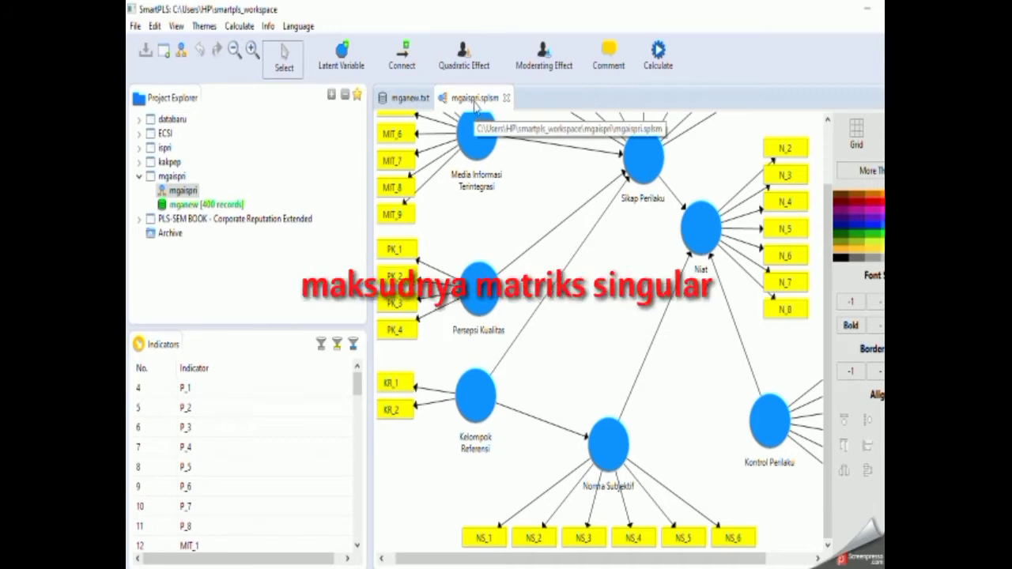
pyautogui.click(658, 57)
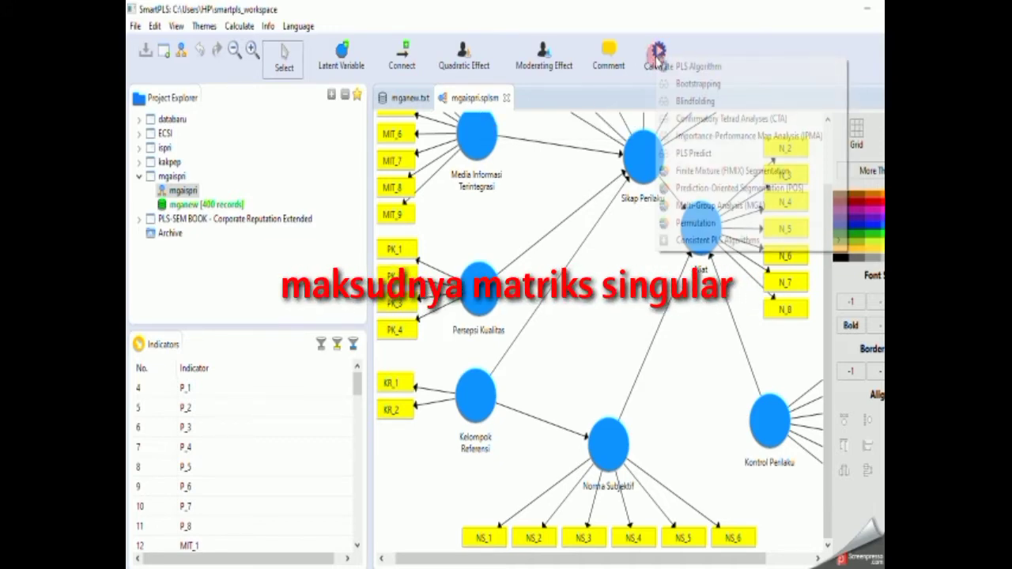
pyautogui.click(694, 68)
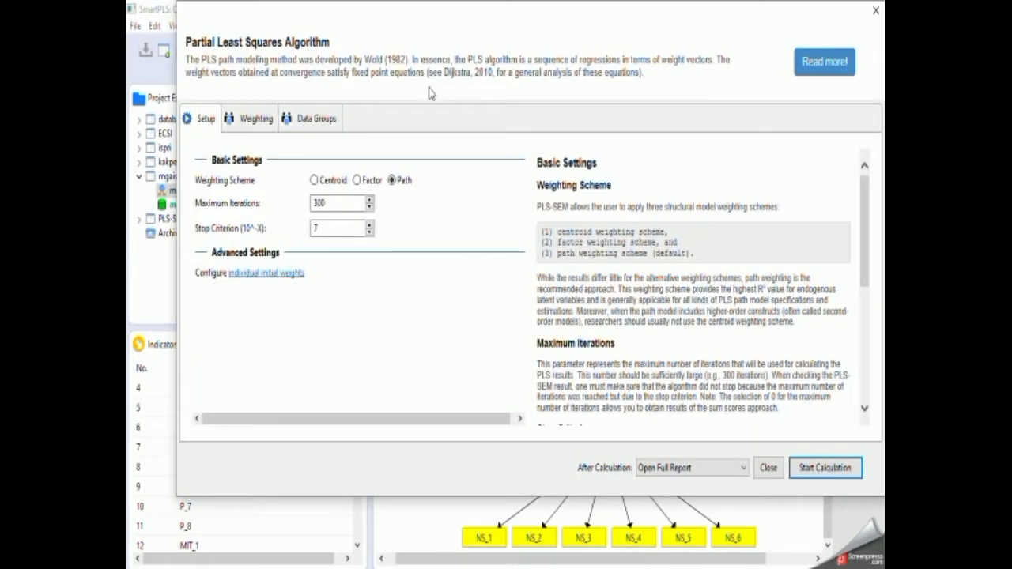
pyautogui.click(315, 118)
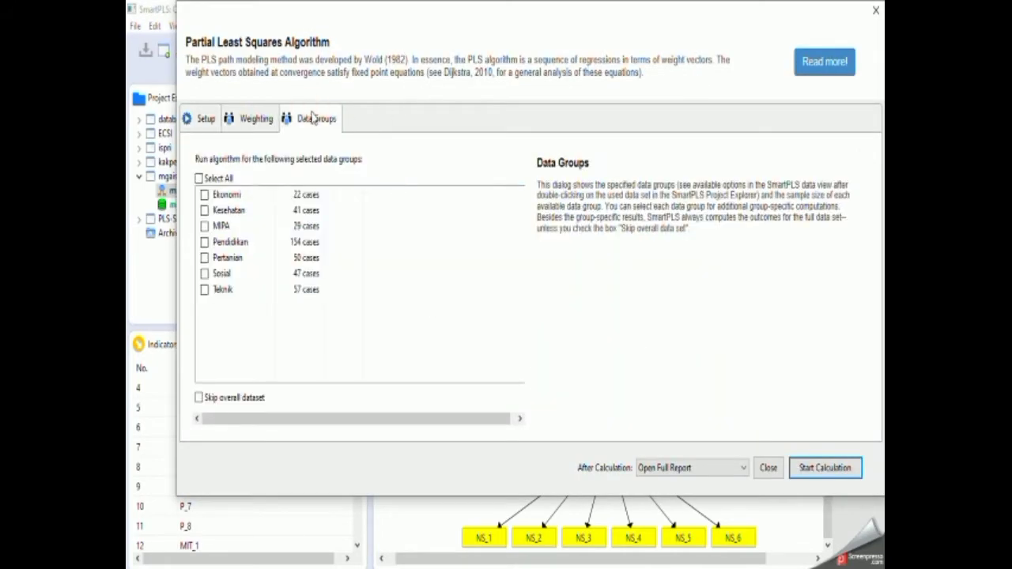
pyautogui.click(225, 180)
pyautogui.click(813, 468)
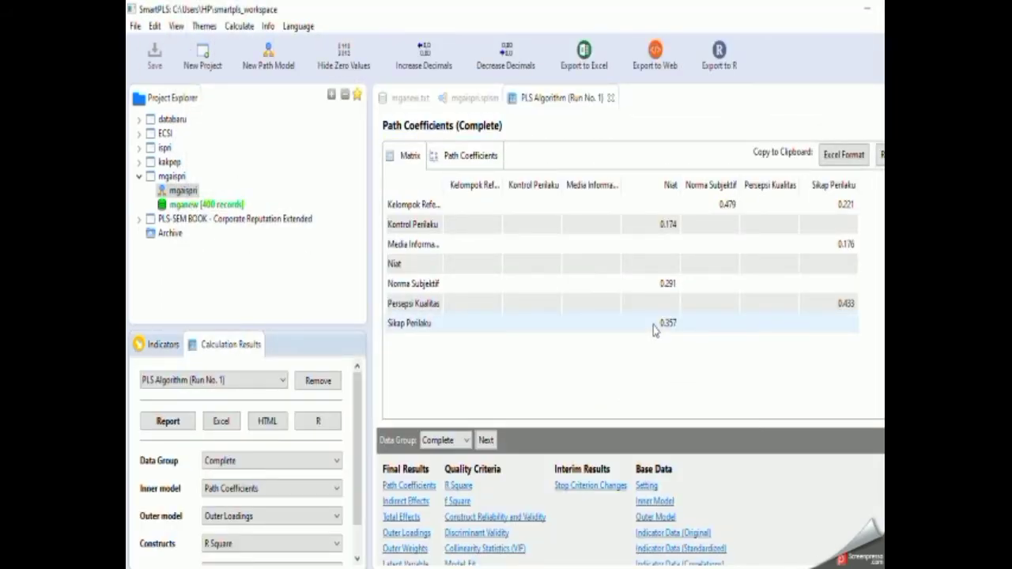
# Display the PLS results on the mgaispri model diagram for the Ekonomi data group, followed by the MIPA data group.
pyautogui.click(474, 98)
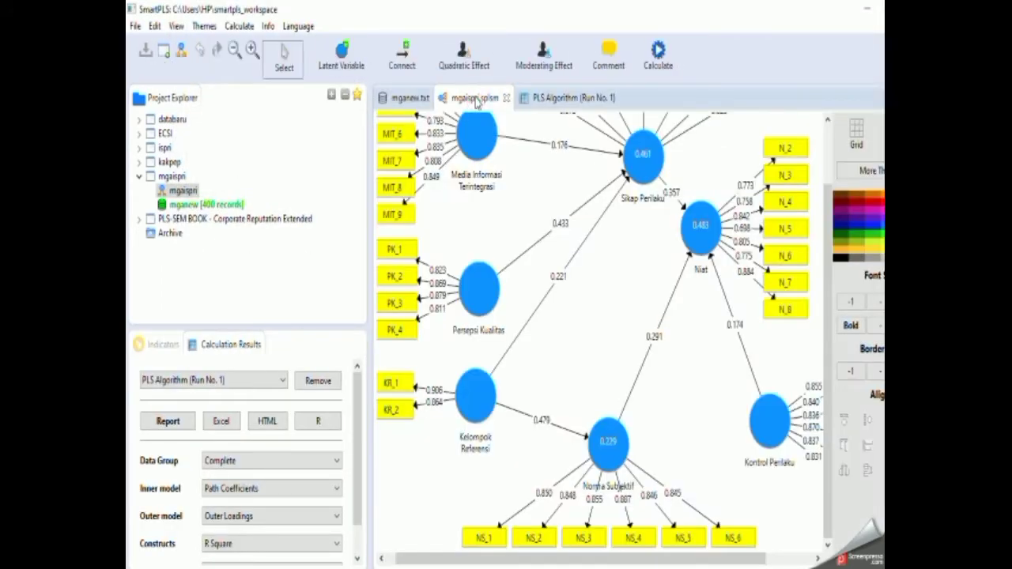
pyautogui.scroll(3, 613, 261)
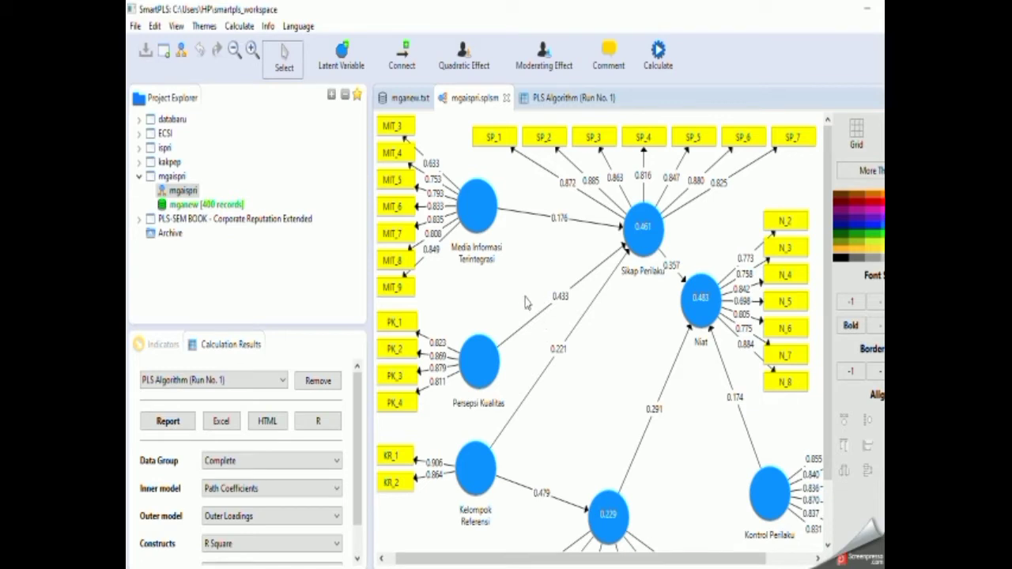
pyautogui.click(336, 464)
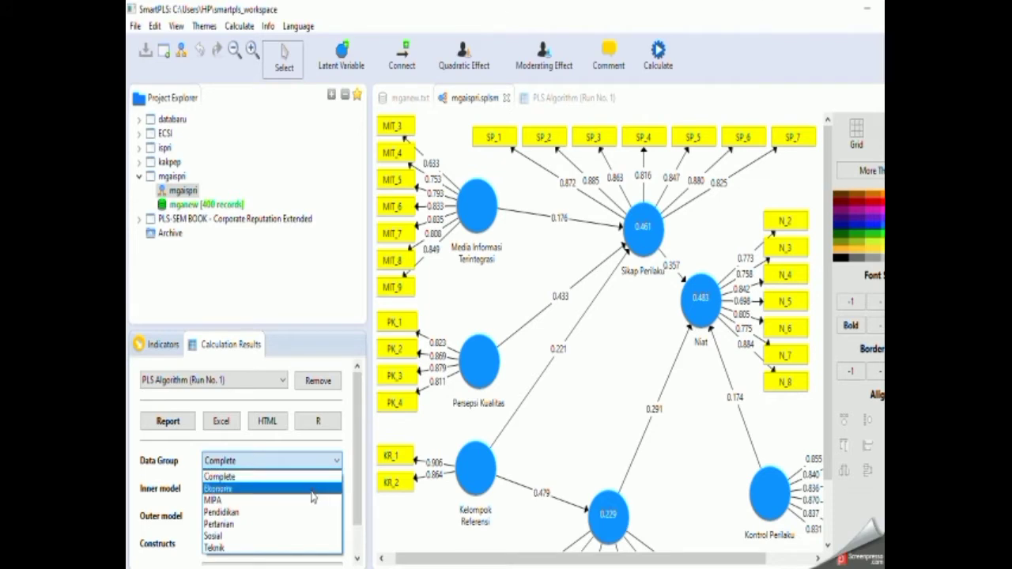
pyautogui.click(237, 488)
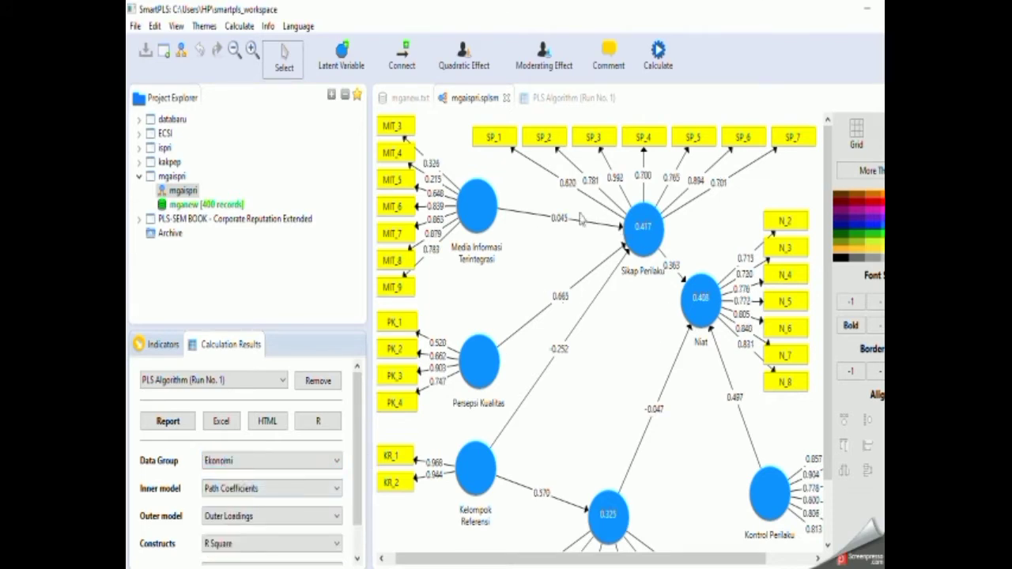
pyautogui.click(308, 469)
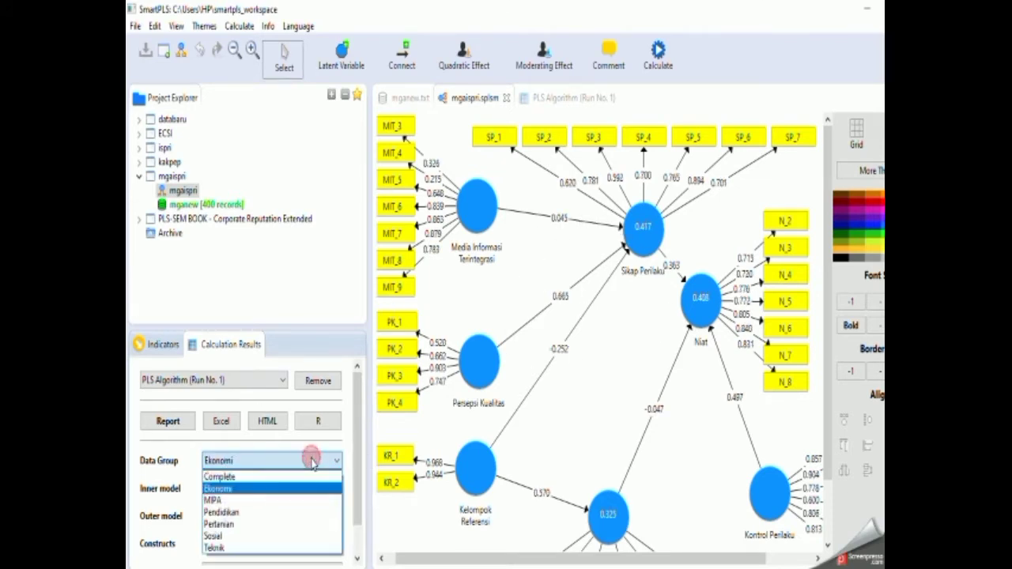
pyautogui.click(304, 498)
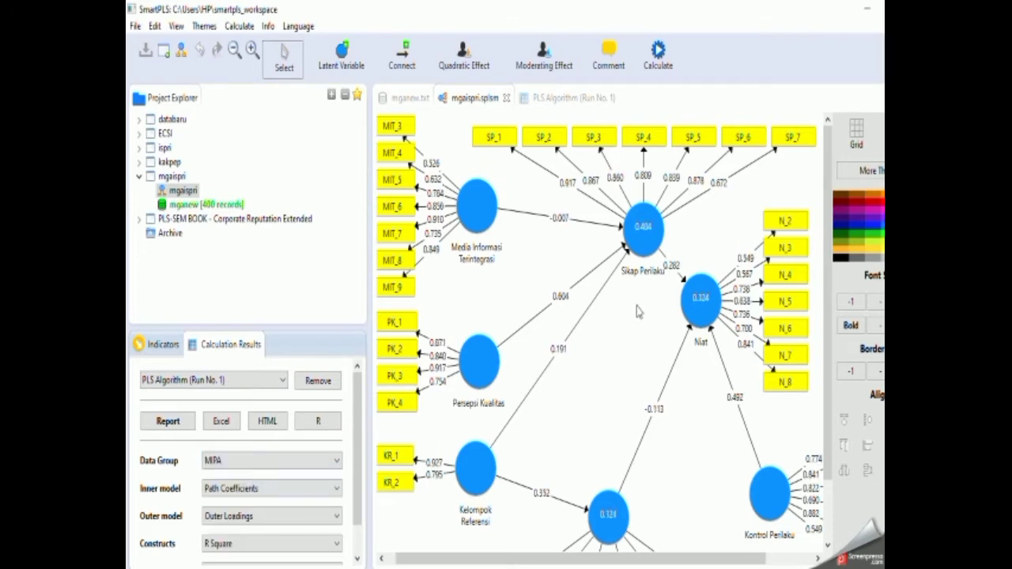
# Export the MIPA model diagram as a JPG image named mipa on drive D and dismiss the image preview.
pyautogui.rightClick(522, 280)
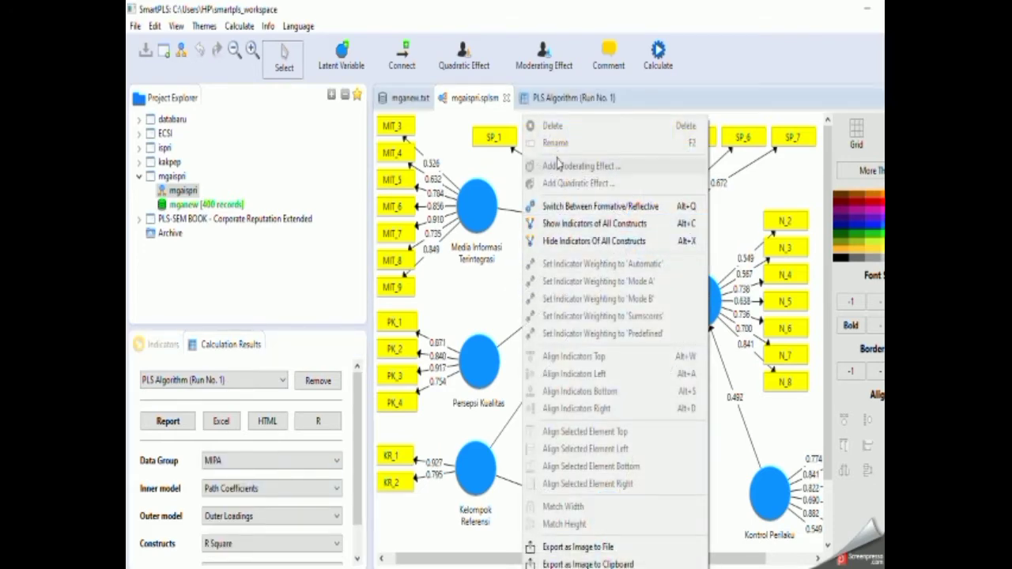
pyautogui.click(581, 546)
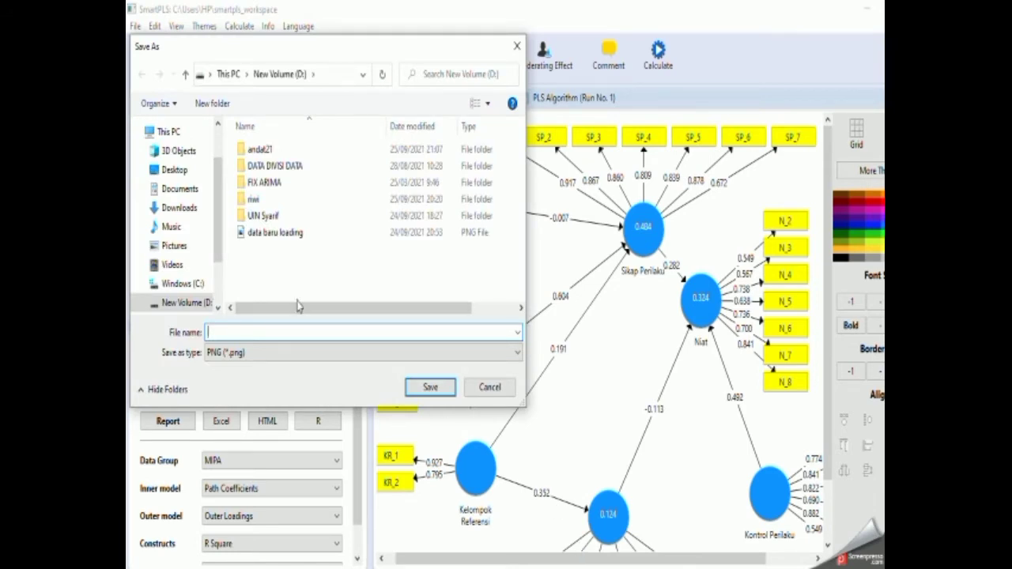
pyautogui.write('mipa')
pyautogui.click(273, 352)
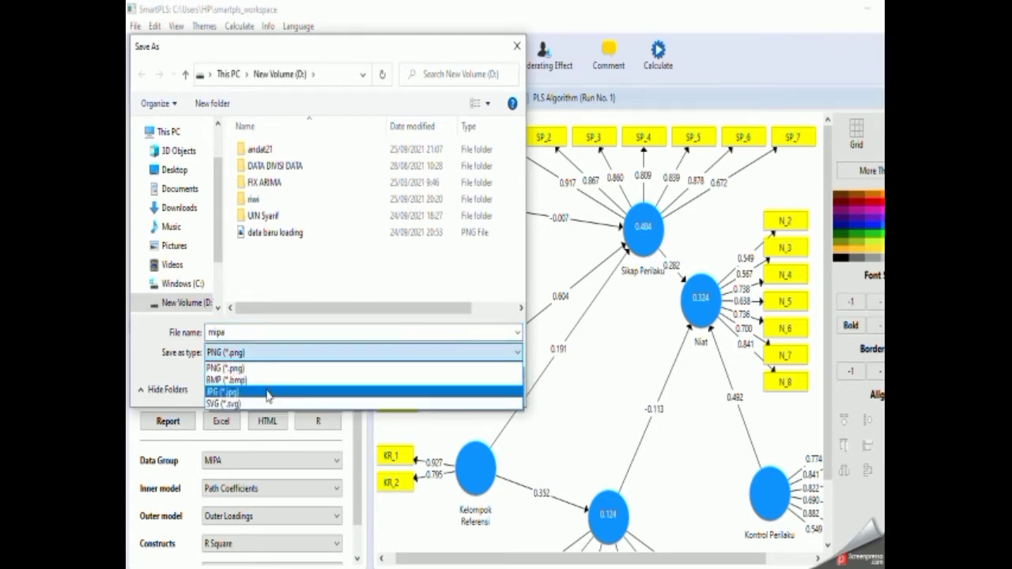
pyautogui.click(267, 393)
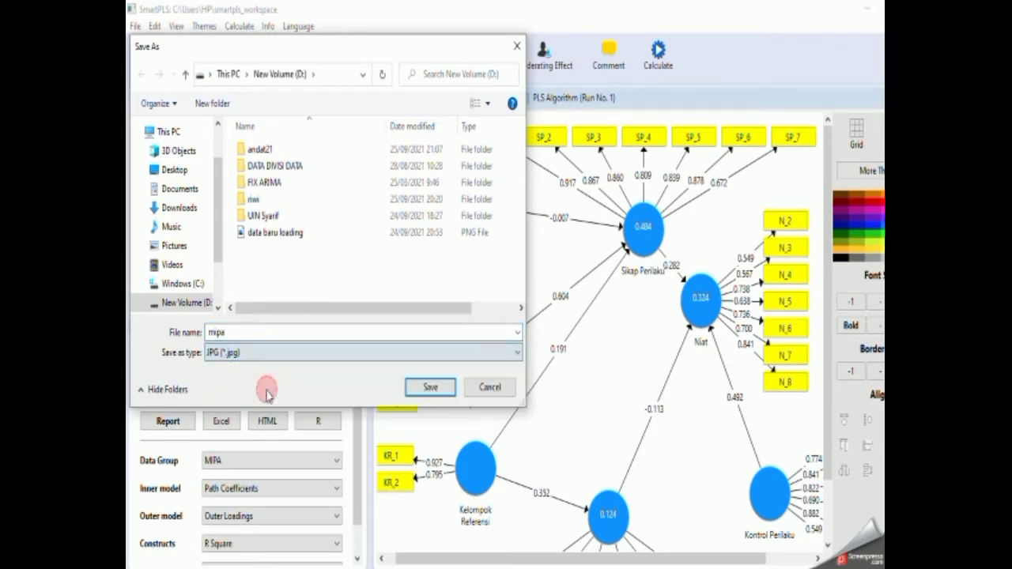
pyautogui.click(432, 390)
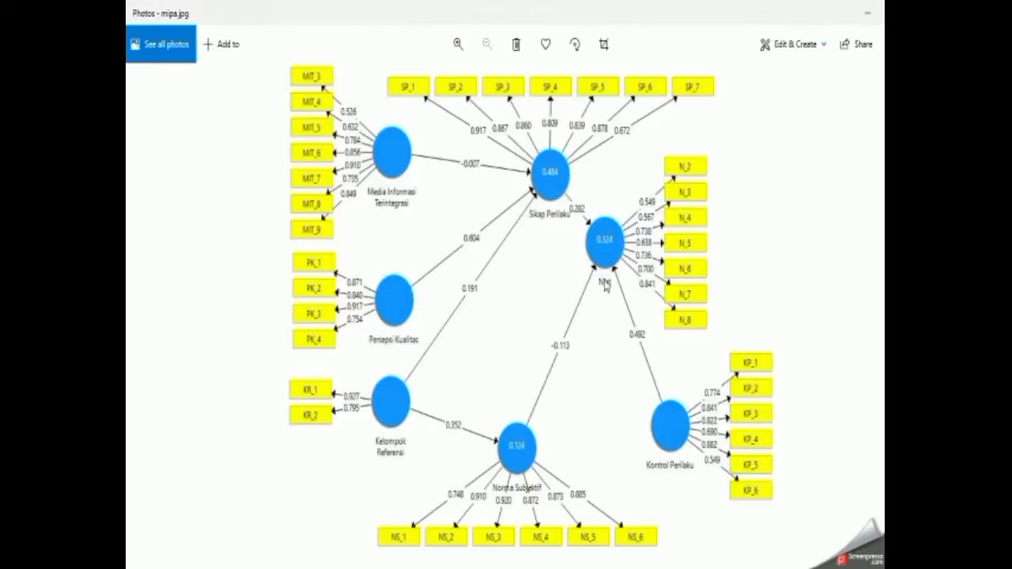
pyautogui.click(867, 13)
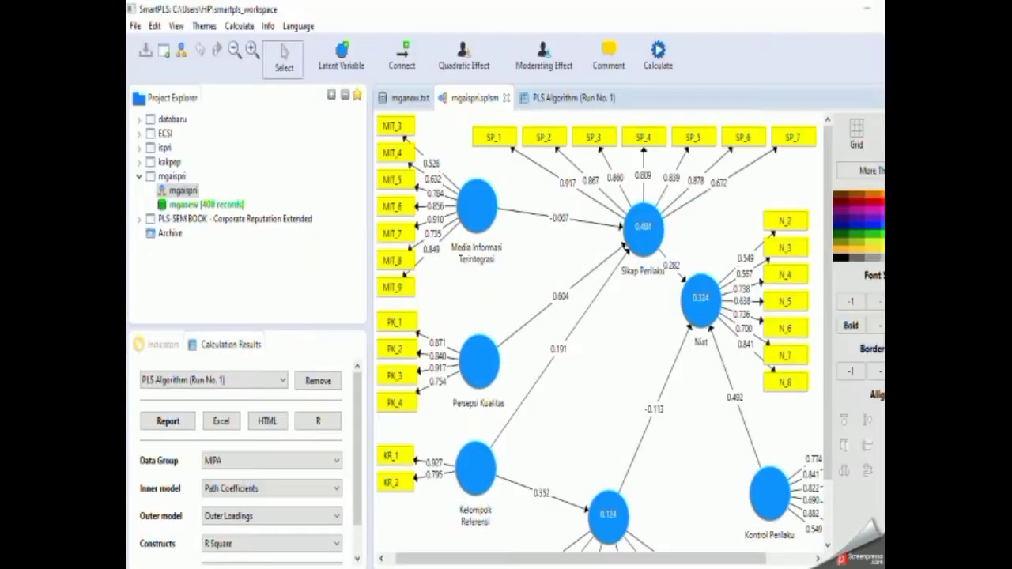
pyautogui.click(272, 464)
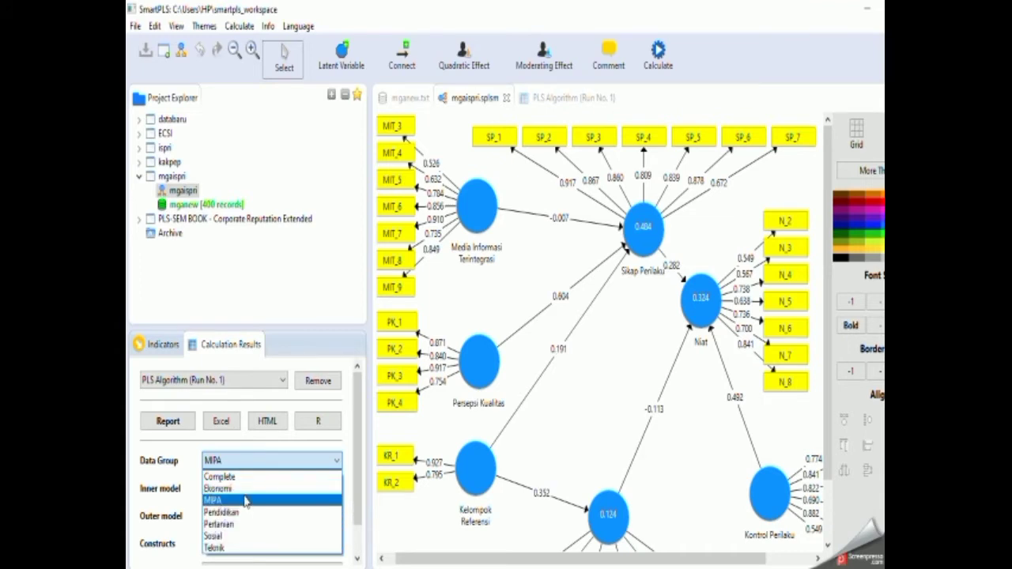
pyautogui.click(515, 295)
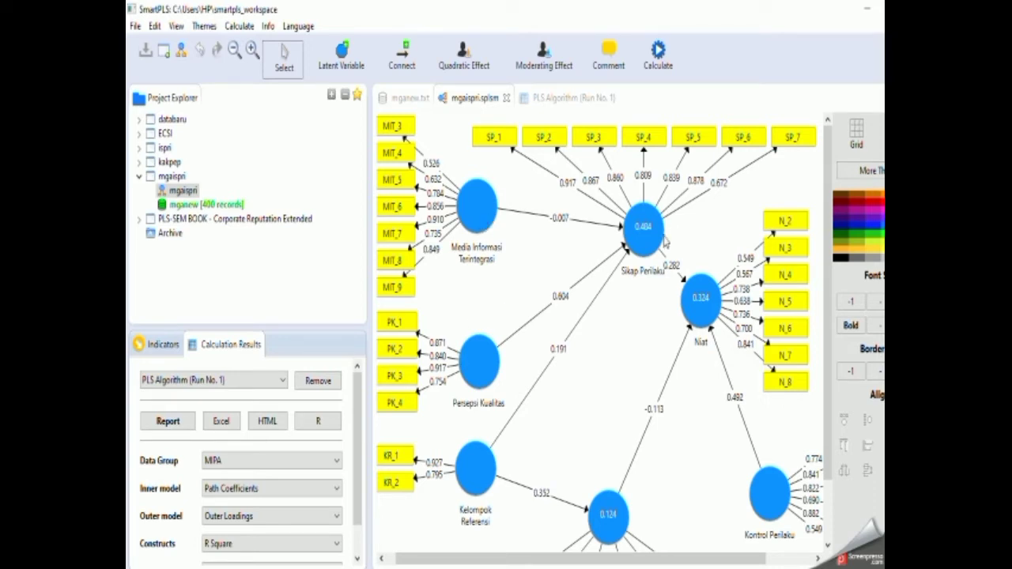
pyautogui.moveTo(650, 244)
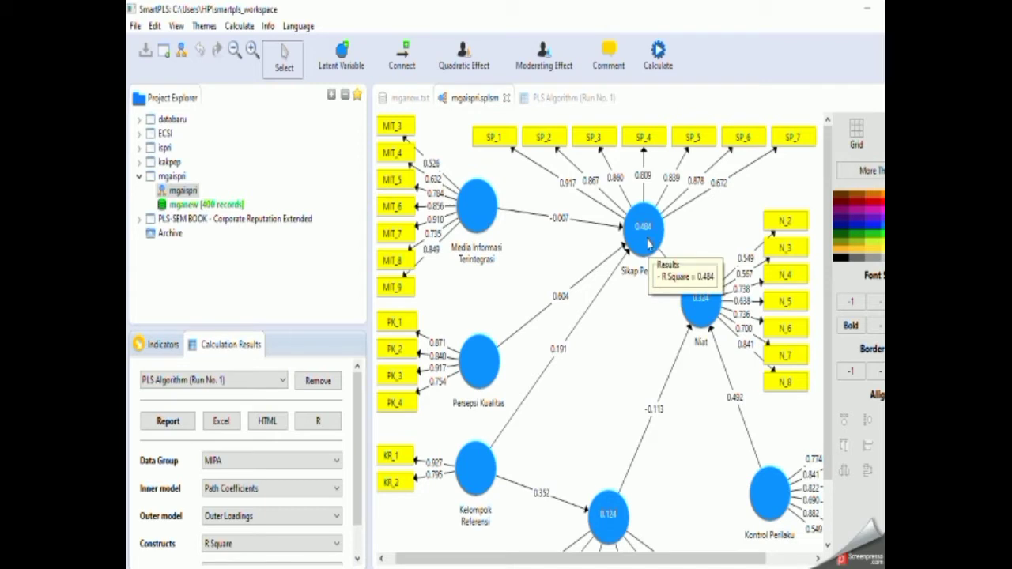
# Try to run a Multi-Group Analysis (MGA) with Ekonomi in Groups A and all the other data groups in Groups B.
pyautogui.click(658, 51)
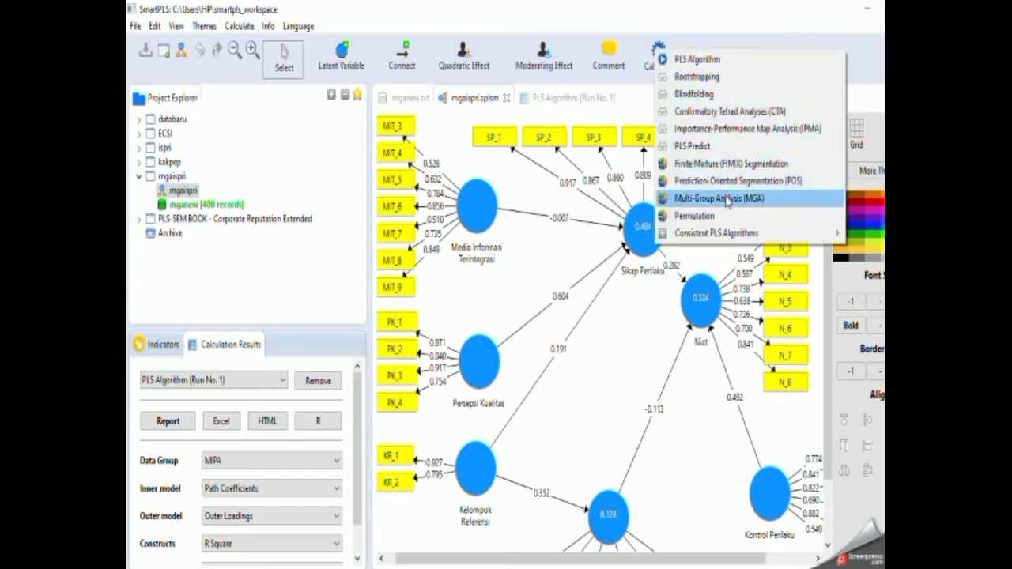
pyautogui.click(726, 200)
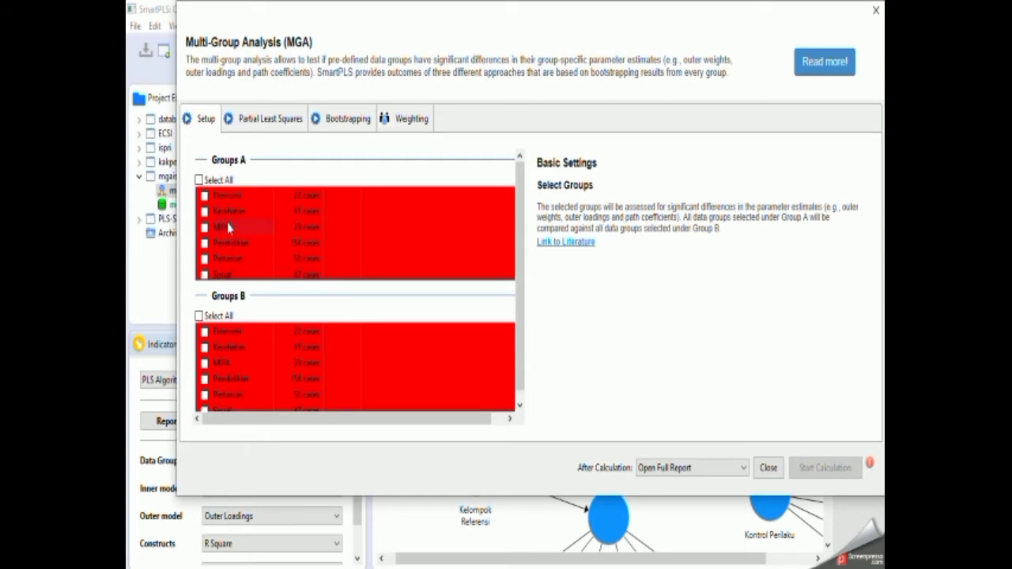
pyautogui.click(205, 196)
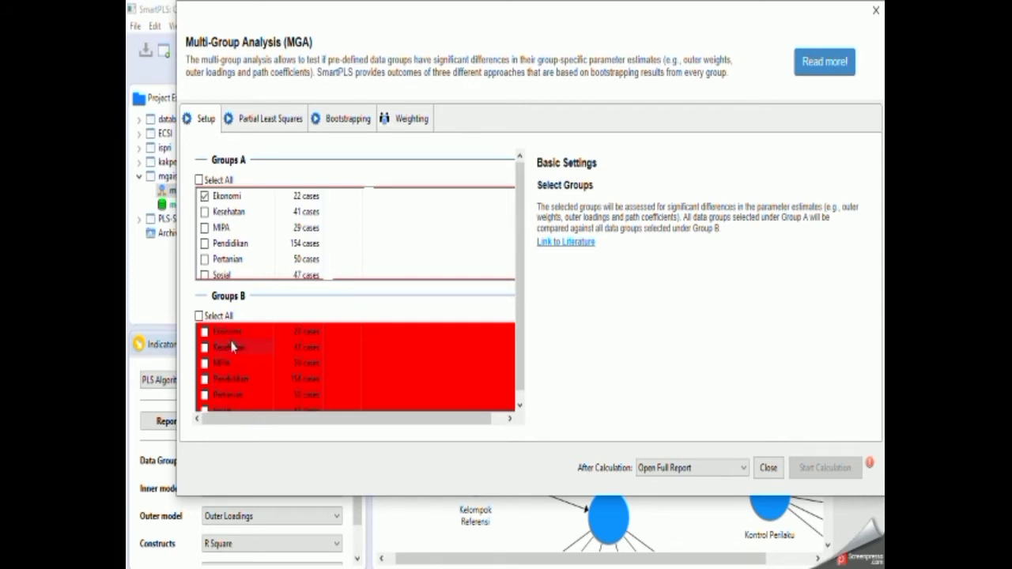
pyautogui.click(216, 317)
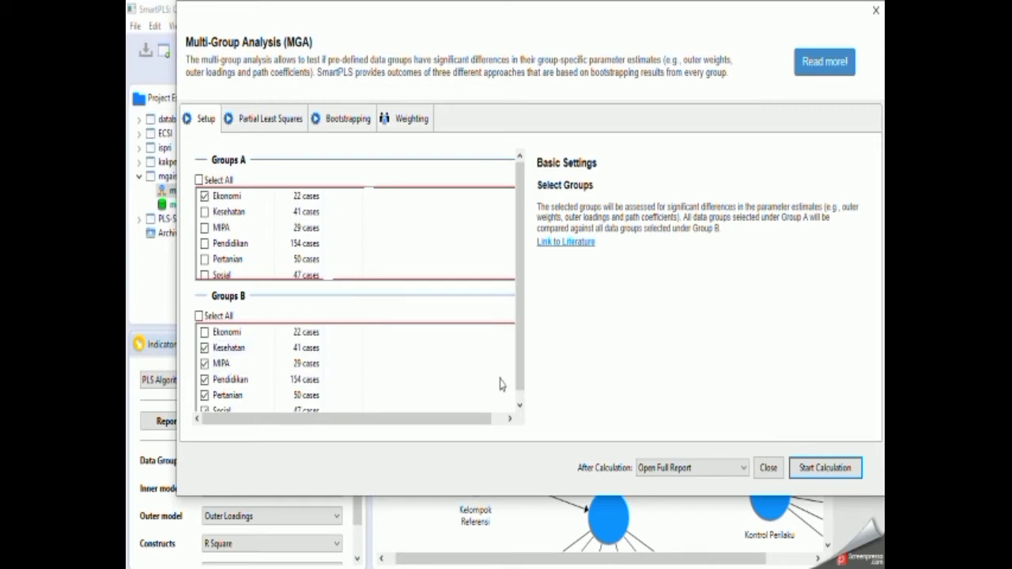
pyautogui.click(820, 468)
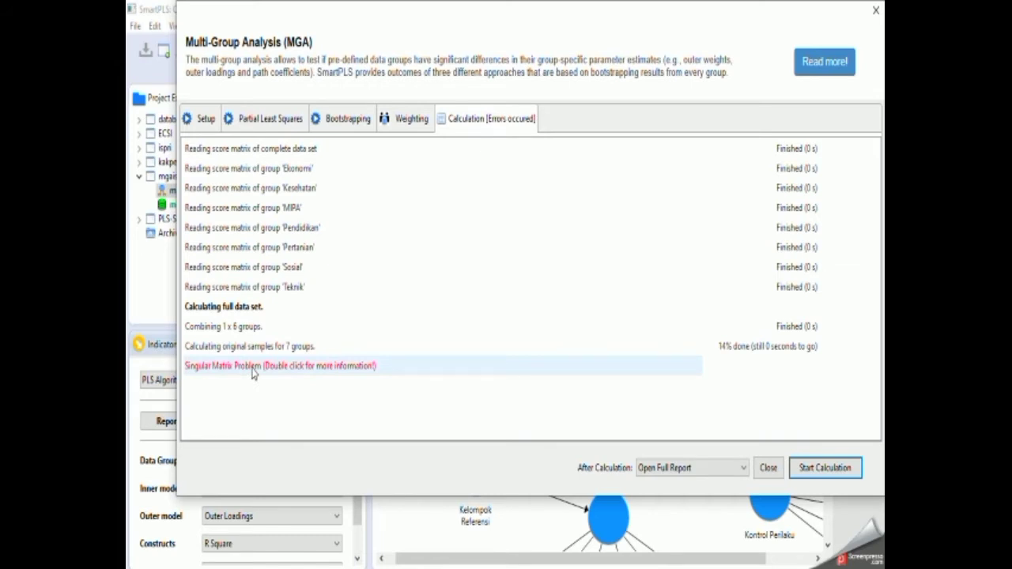
# Read the explanation of the Singular Matrix Problem, close the analysis setup and check which data groups have PLS results.
pyautogui.click(253, 371)
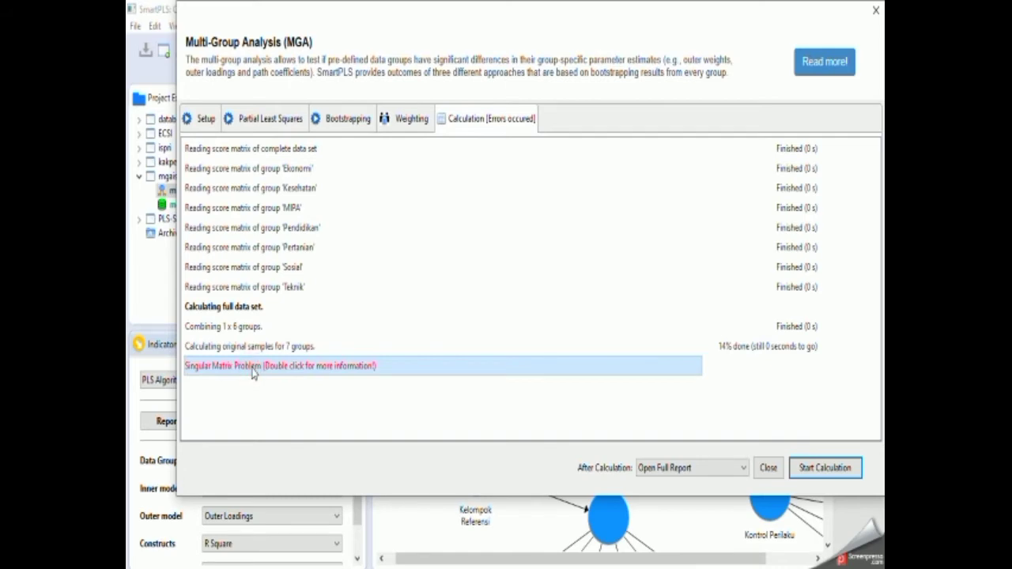
pyautogui.doubleClick(253, 370)
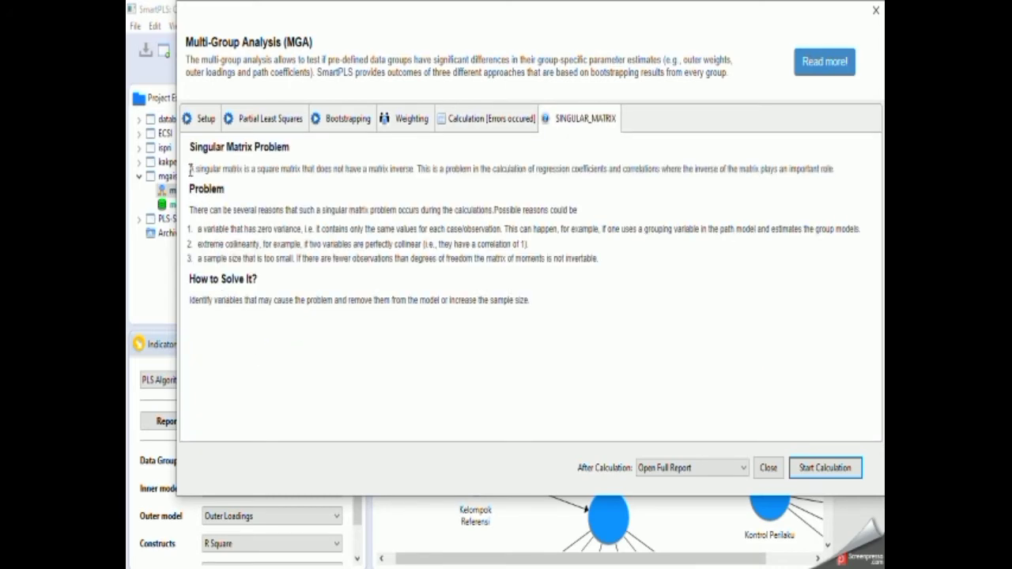
pyautogui.hotkey('ctrl', 'a')
pyautogui.click(768, 468)
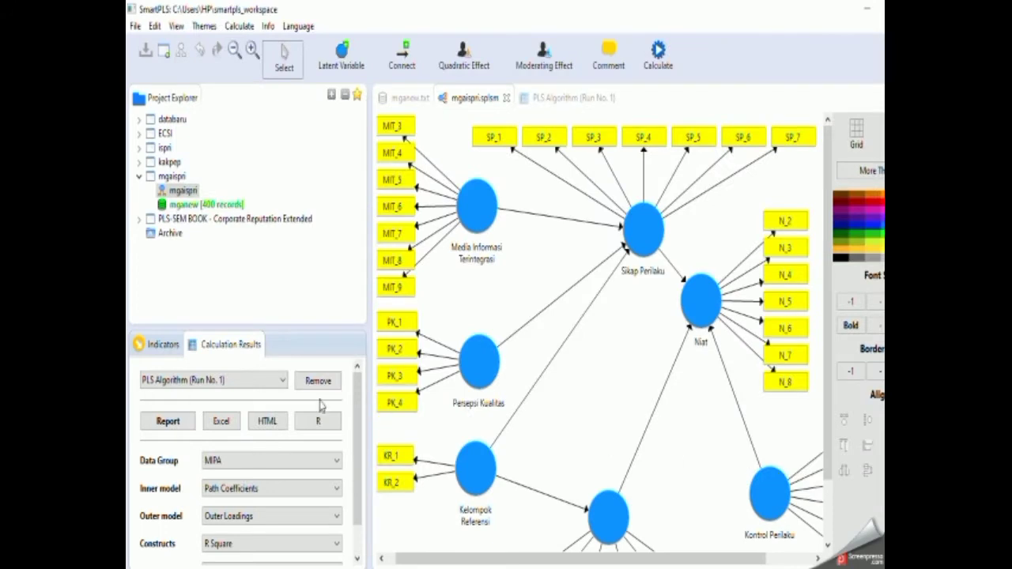
pyautogui.click(336, 467)
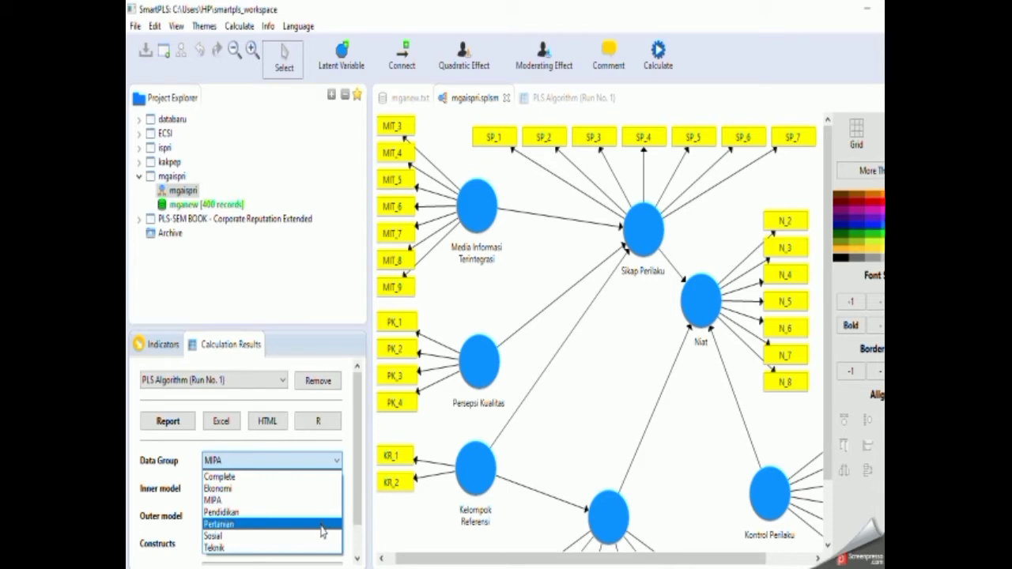
# Rerun the Multi-Group Analysis with Ekonomi in Groups A and only MIPA, Pendidikan, Pertanian, Sosial and Teknik in Groups B, excluding Kesehatan.
pyautogui.click(664, 55)
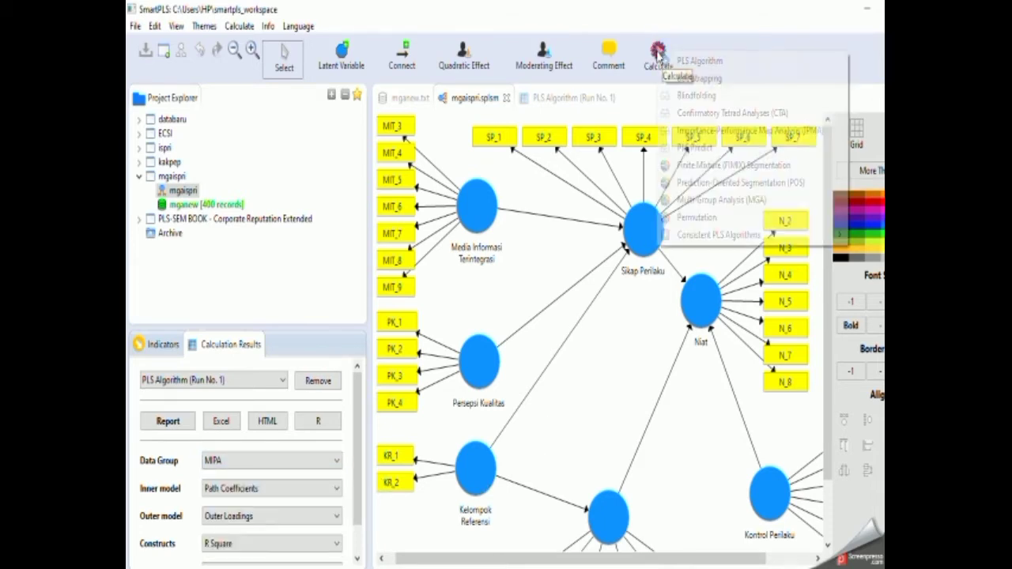
pyautogui.click(662, 56)
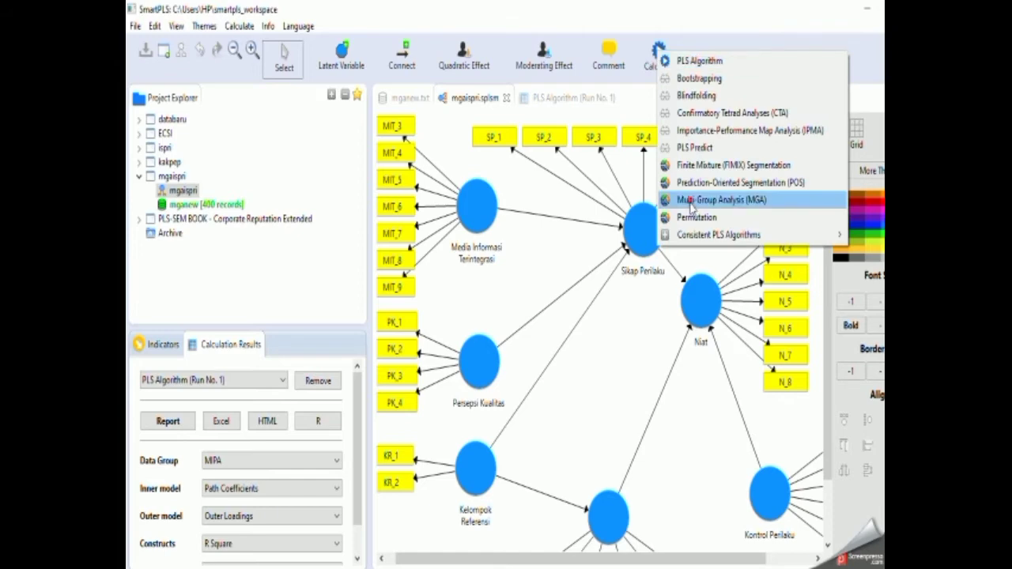
pyautogui.click(692, 207)
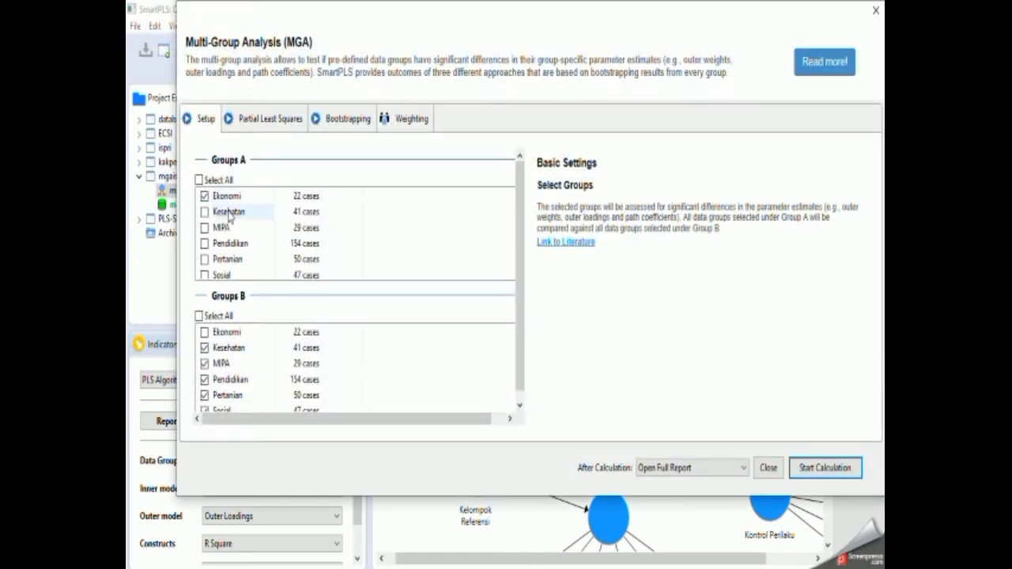
pyautogui.click(222, 350)
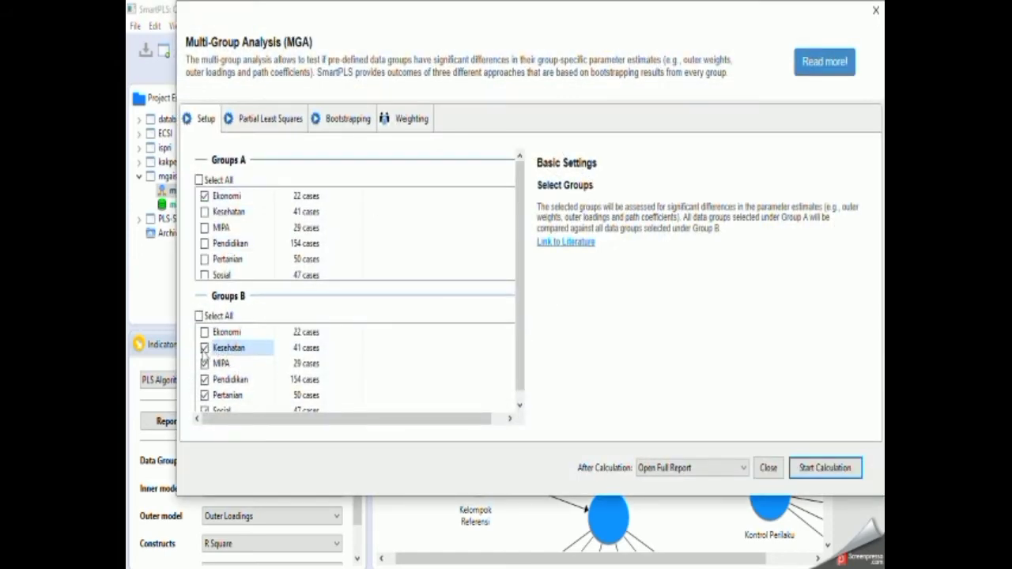
pyautogui.click(205, 348)
pyautogui.click(204, 196)
pyautogui.scroll(-1, 222, 368)
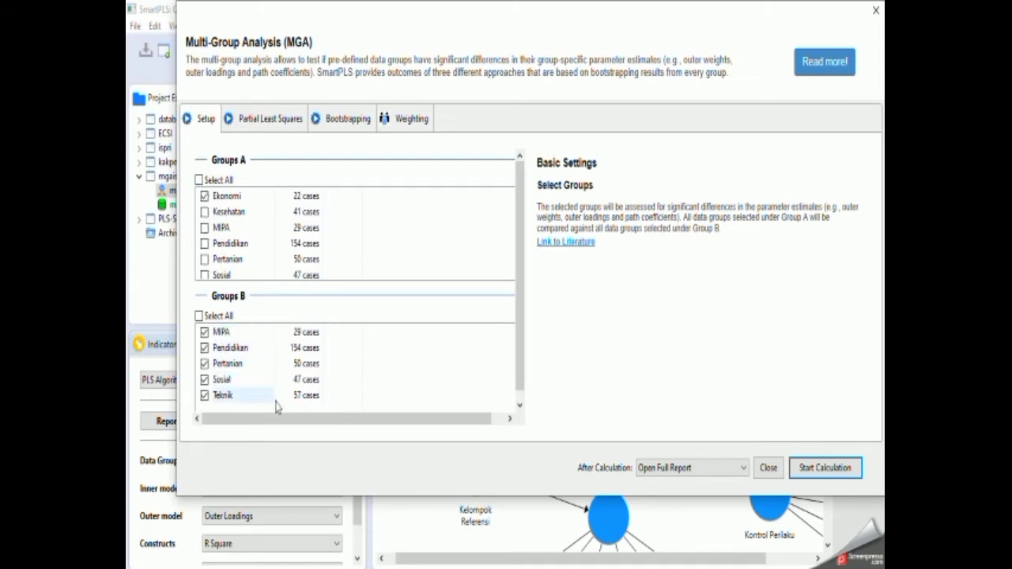
pyautogui.click(825, 469)
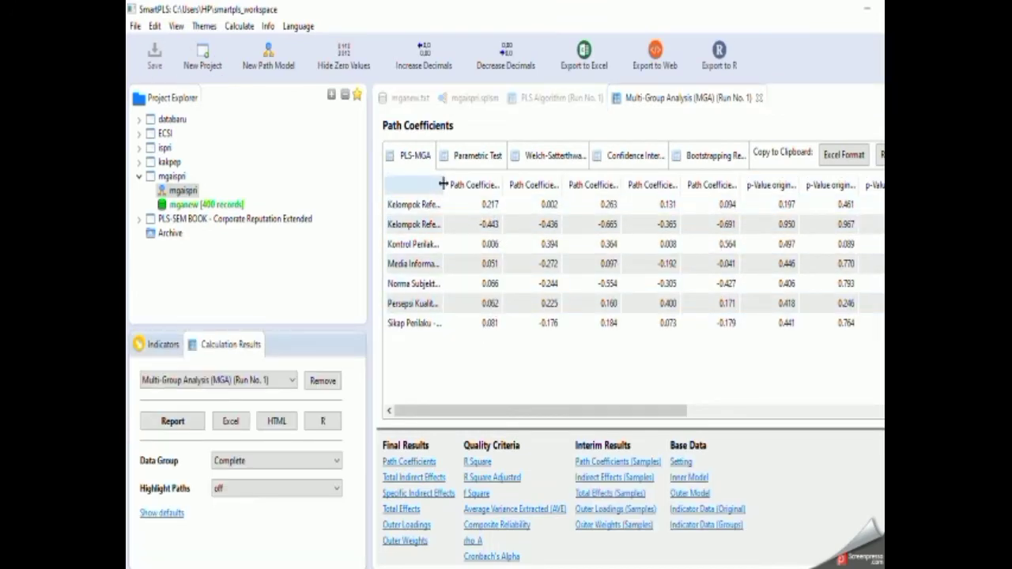
pyautogui.click(418, 184)
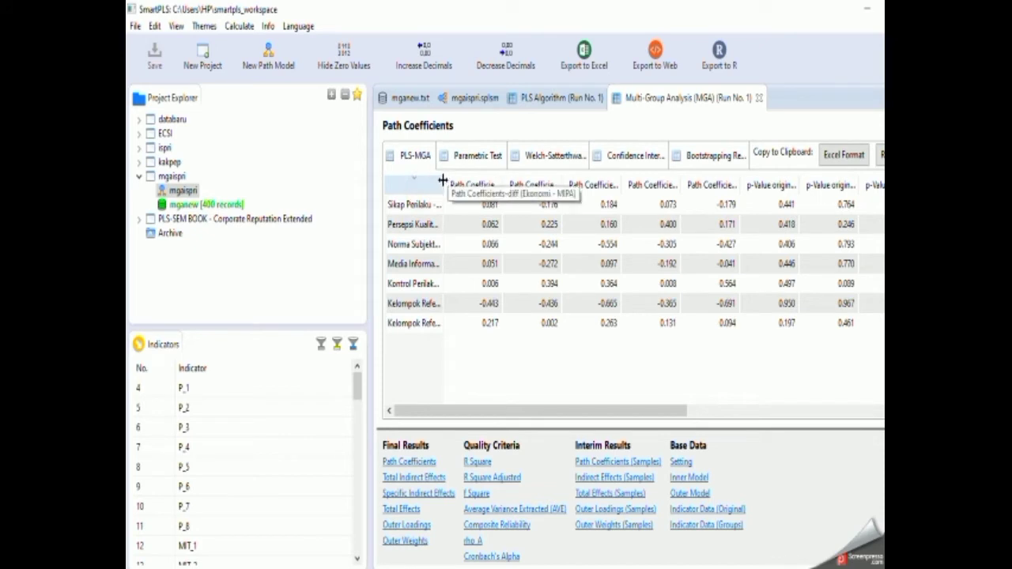
# Widen the path names and the p-Value new columns for Ekonomi vs MIPA and Ekonomi vs Pendidikan, and examine the PLS-MGA p-values.
pyautogui.moveTo(442, 181); pyautogui.dragTo(542, 183)
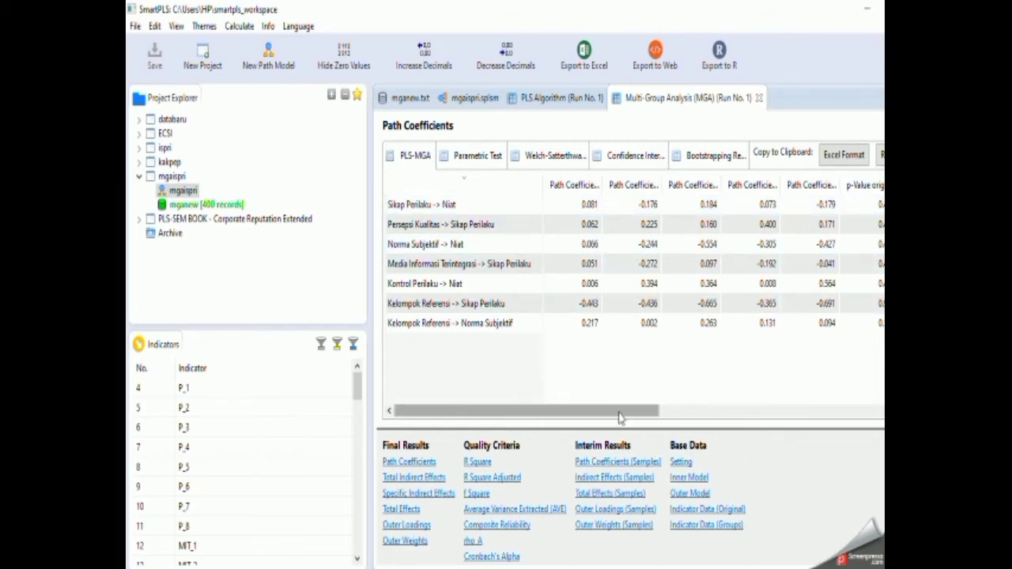
pyautogui.moveTo(620, 418); pyautogui.dragTo(870, 416)
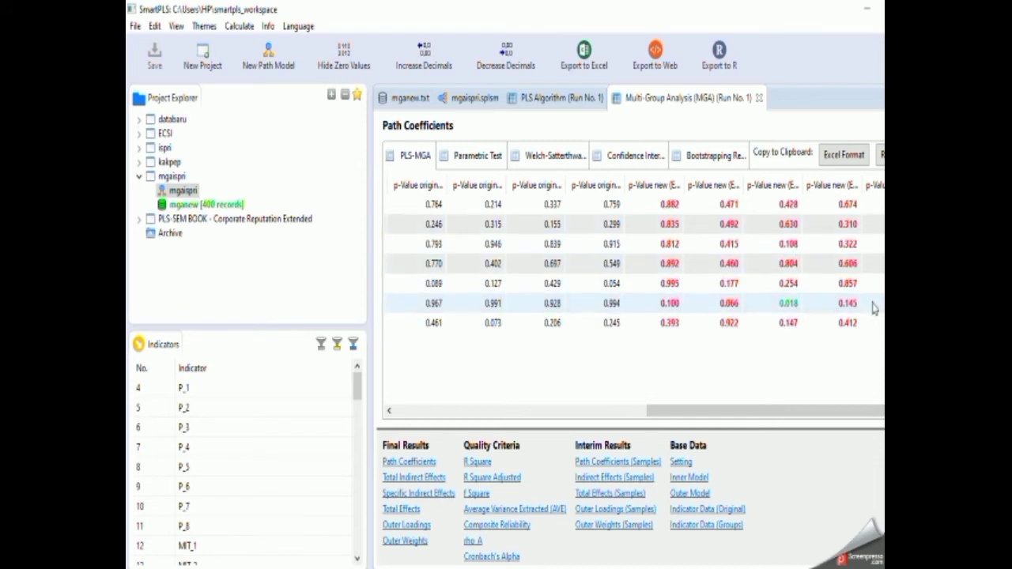
pyautogui.moveTo(686, 186); pyautogui.dragTo(739, 196)
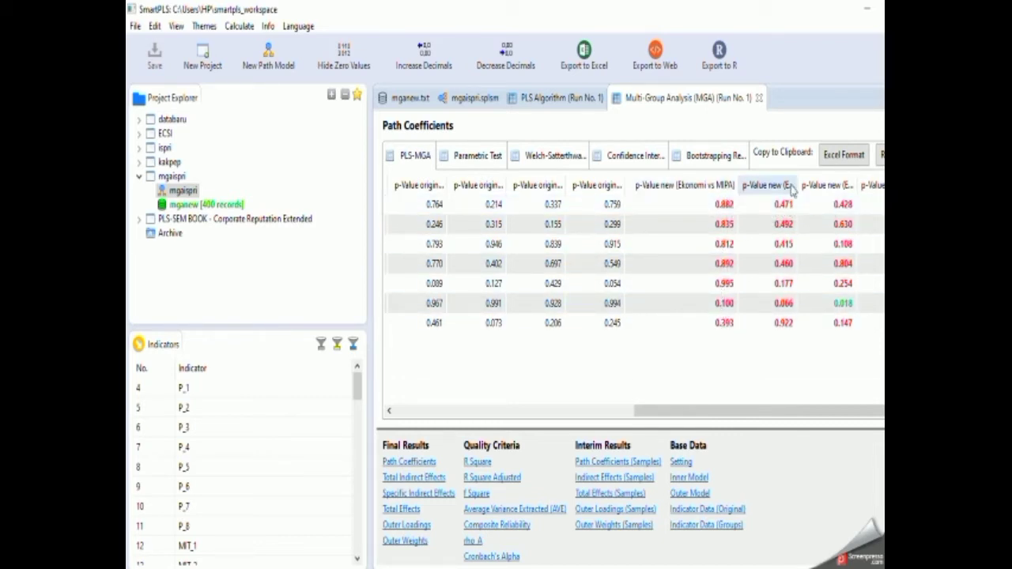
pyautogui.moveTo(798, 183); pyautogui.dragTo(871, 184)
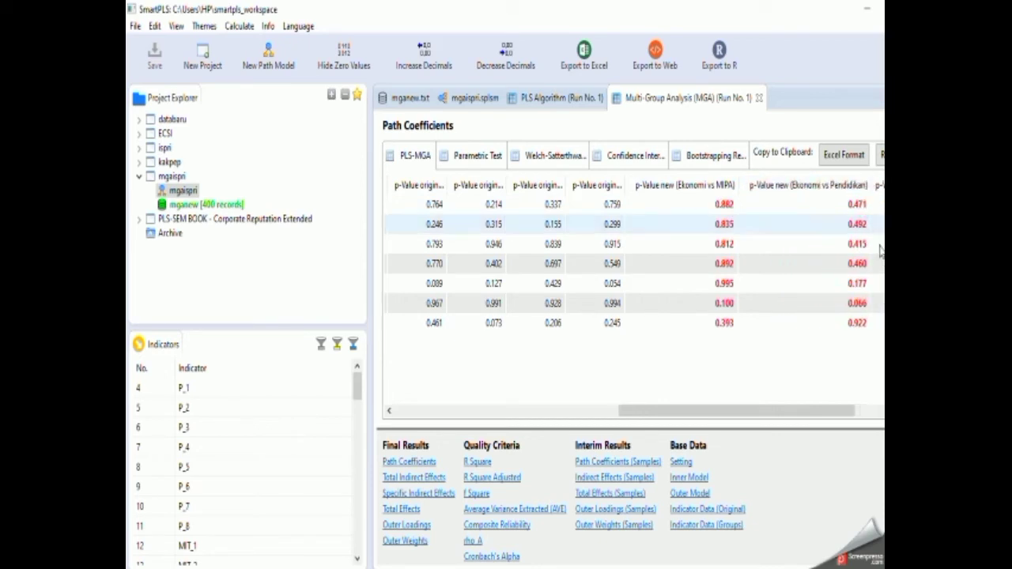
pyautogui.moveTo(823, 418); pyautogui.dragTo(880, 415)
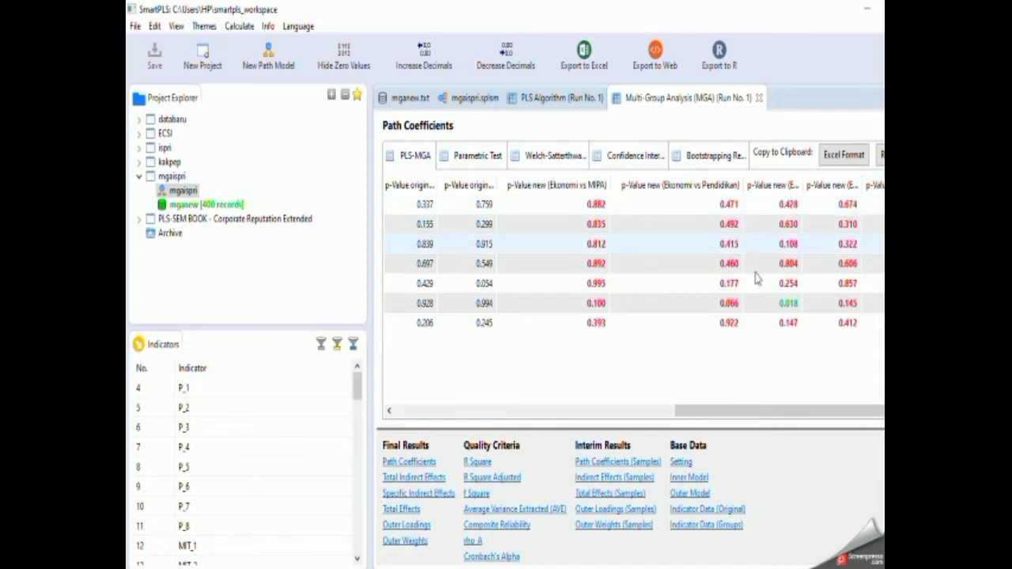
# Export the Multi-Group Analysis results to an Excel file named "mgaispri ekonomi vs semuanya kecuali kesehatan" on drive D.
pyautogui.click(584, 52)
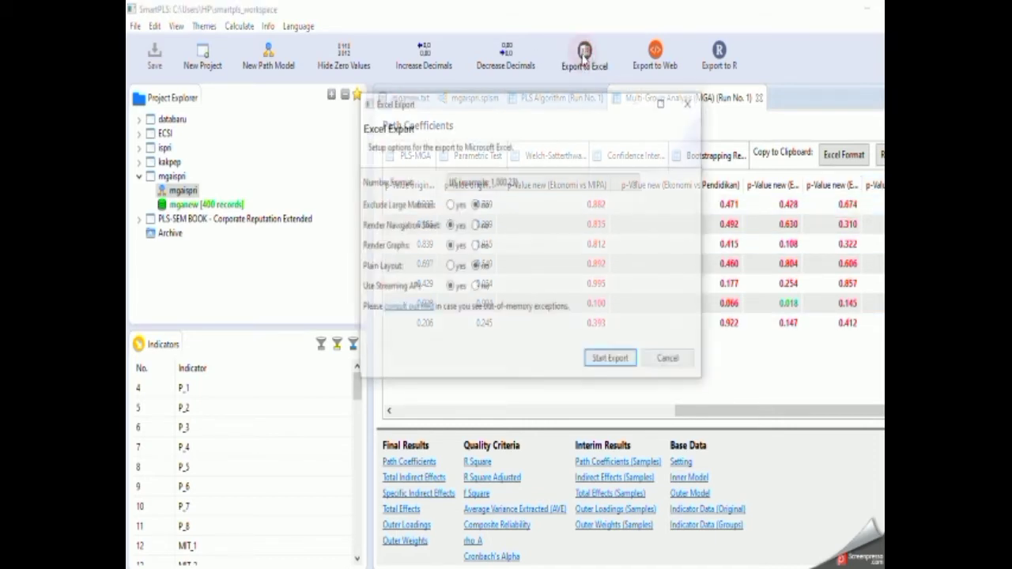
pyautogui.click(624, 369)
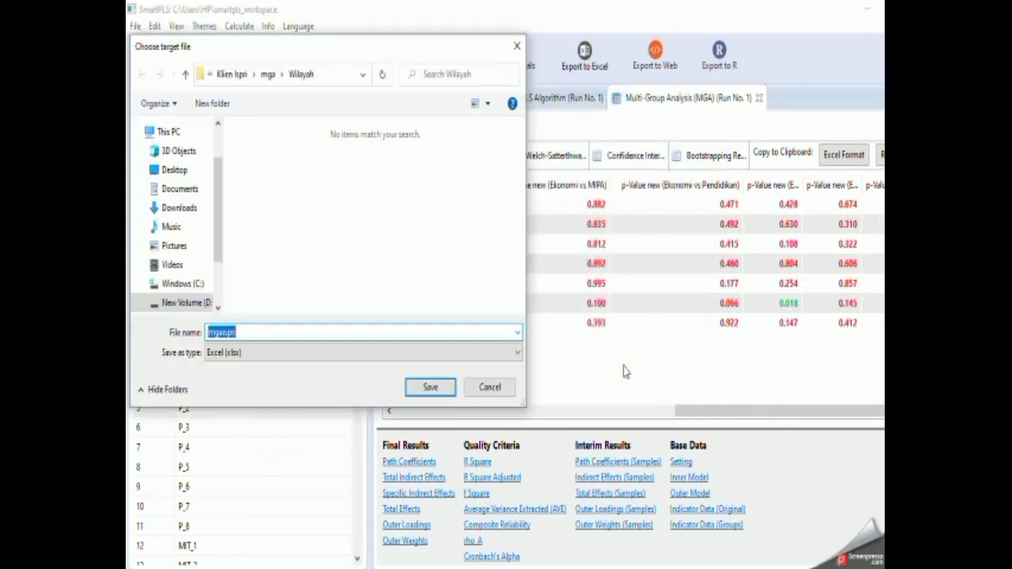
pyautogui.click(257, 332)
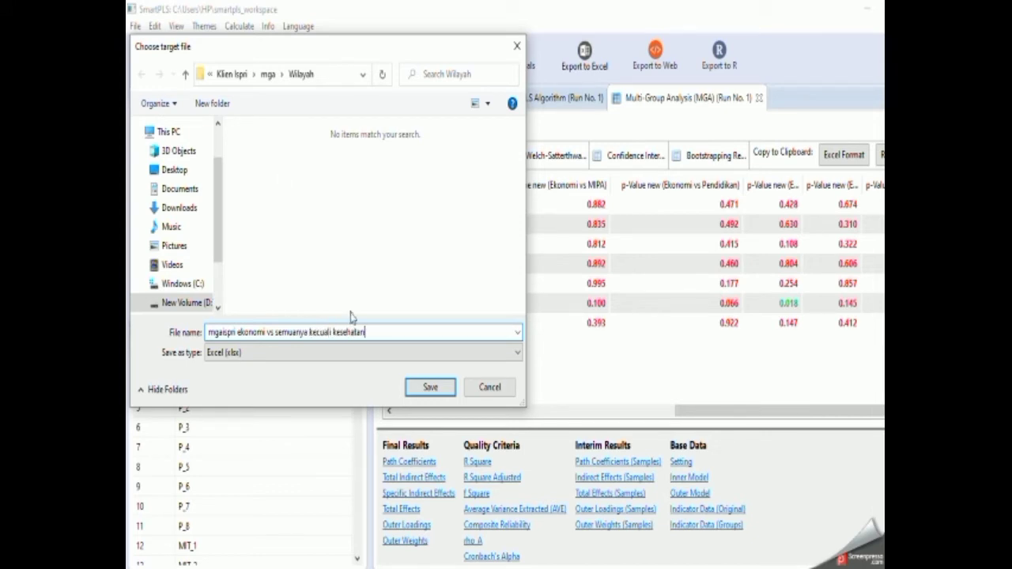
pyautogui.click(232, 74)
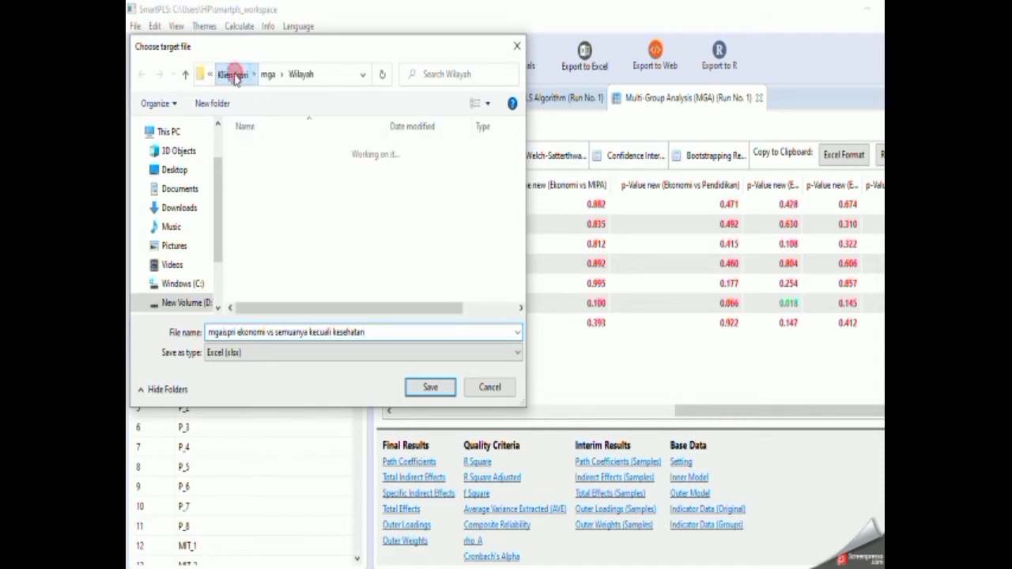
pyautogui.click(229, 73)
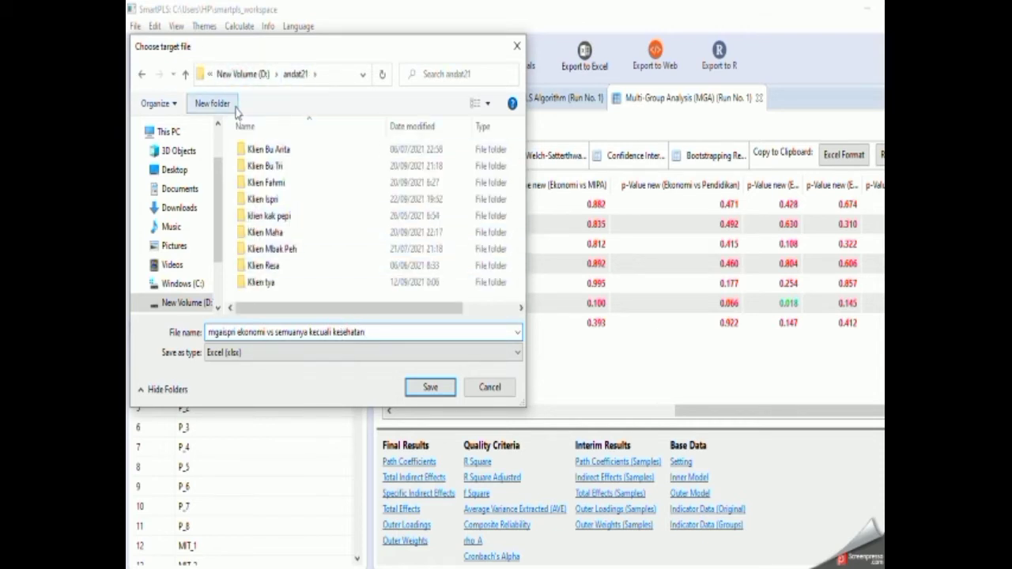
pyautogui.click(245, 73)
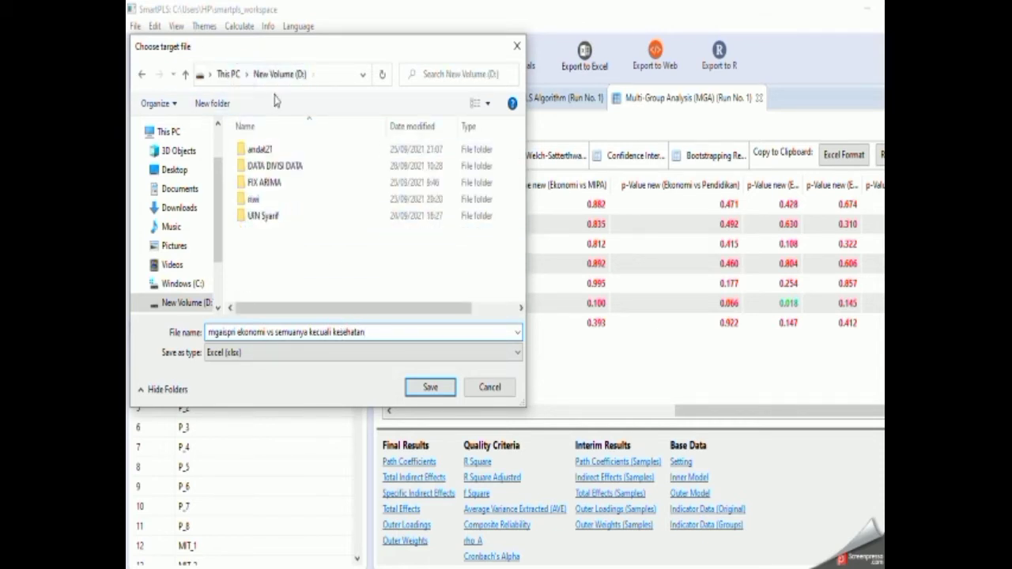
pyautogui.click(428, 388)
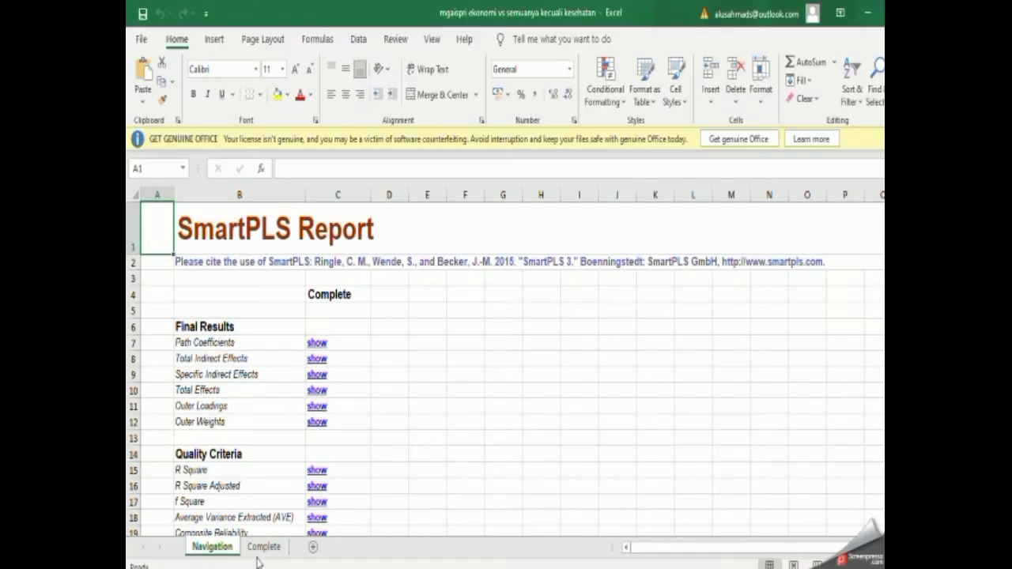
# In the exported Excel report, examine the PLS-MGA path coefficient differences and new p-values of each Ekonomi comparison on the Complete sheet.
pyautogui.click(263, 547)
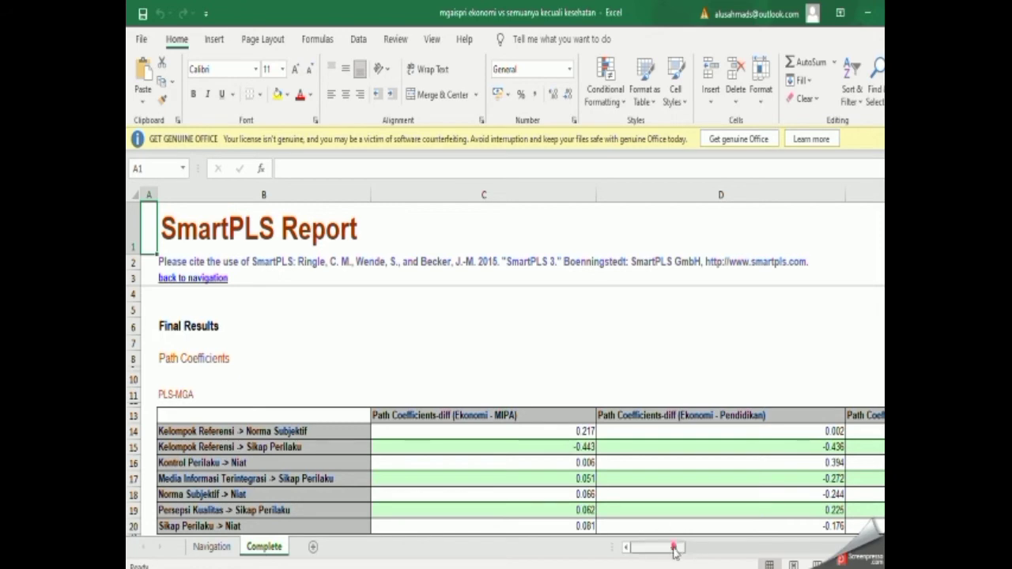
pyautogui.moveTo(671, 547); pyautogui.dragTo(759, 552)
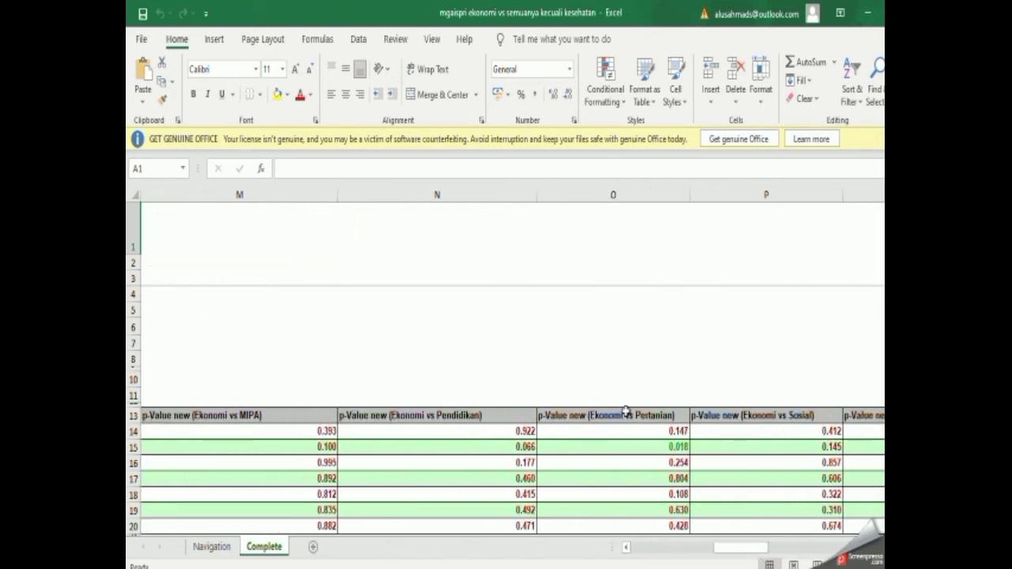
pyautogui.click(676, 430)
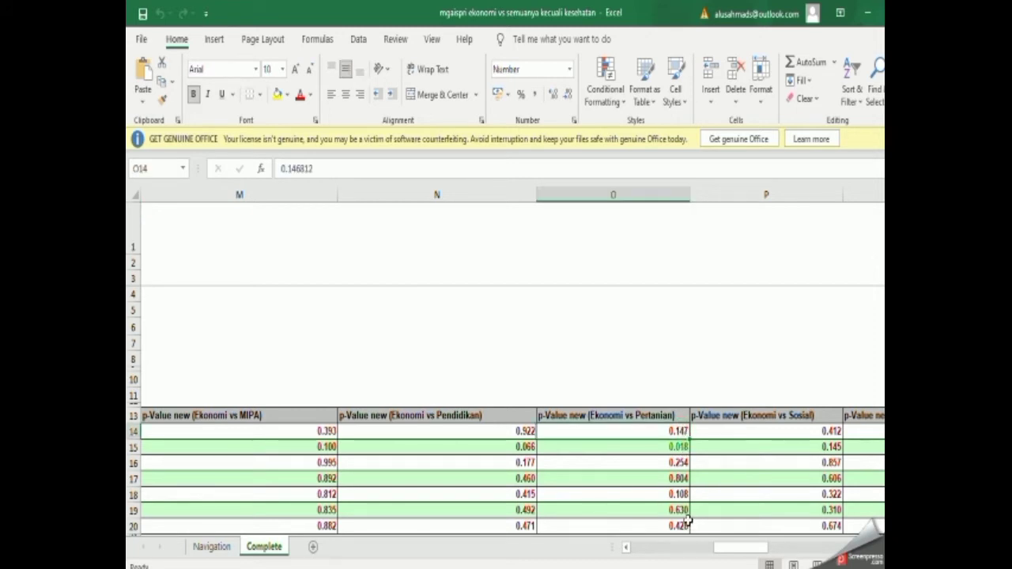
pyautogui.moveTo(752, 549); pyautogui.dragTo(662, 550)
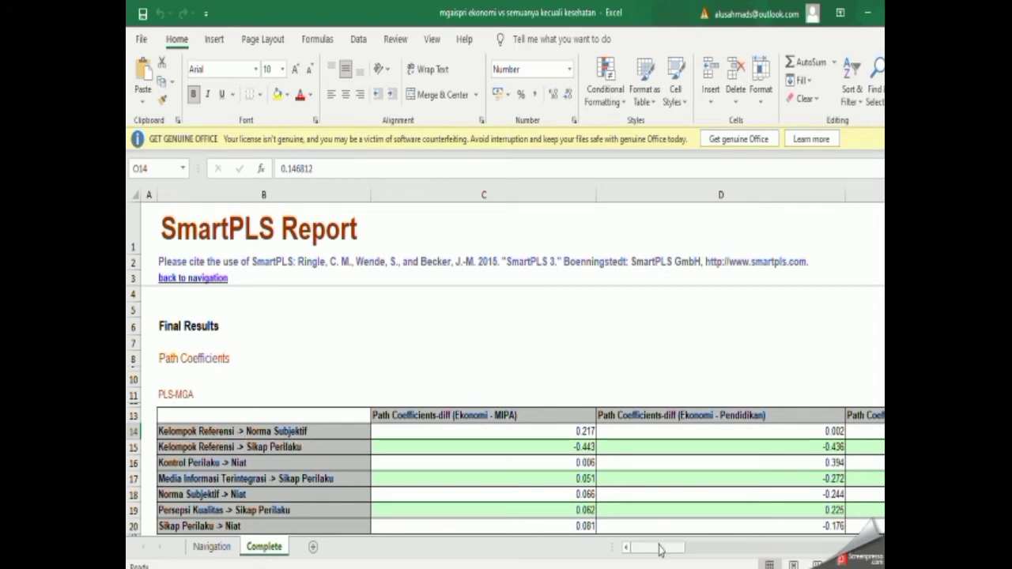
pyautogui.moveTo(659, 549); pyautogui.dragTo(741, 537)
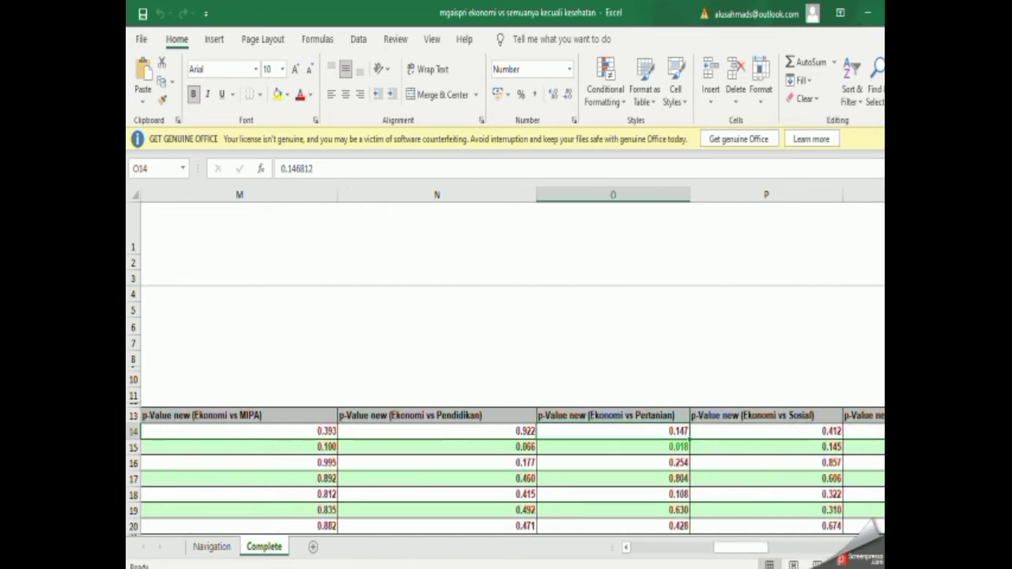
# Switch back to SmartPLS, open the Multi-Group Analysis (MGA) setup for the mgaispri model and review the groups selected in Groups A and B.
pyautogui.hotkey('alt', 'Tab')
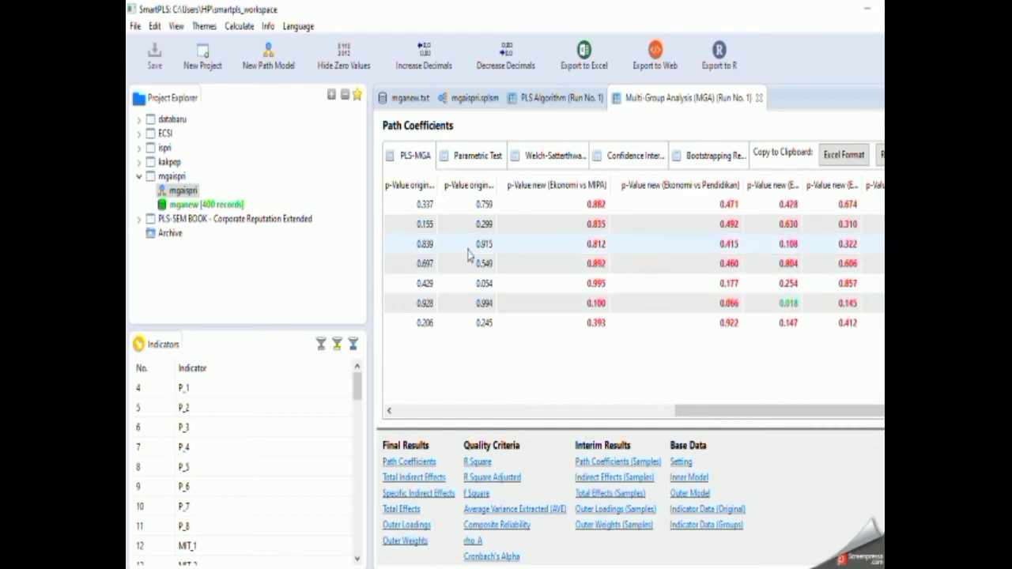
pyautogui.click(465, 100)
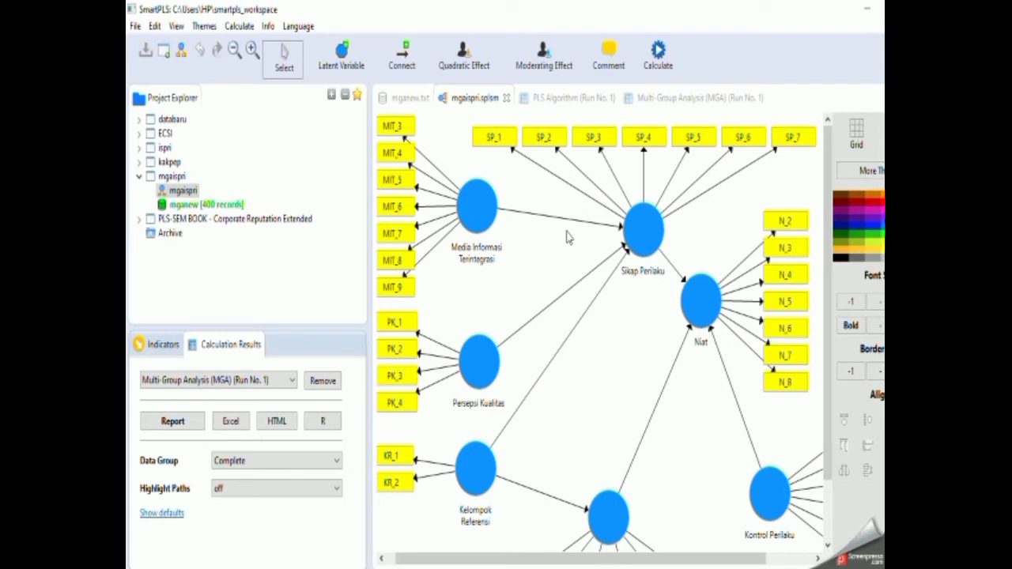
pyautogui.click(658, 53)
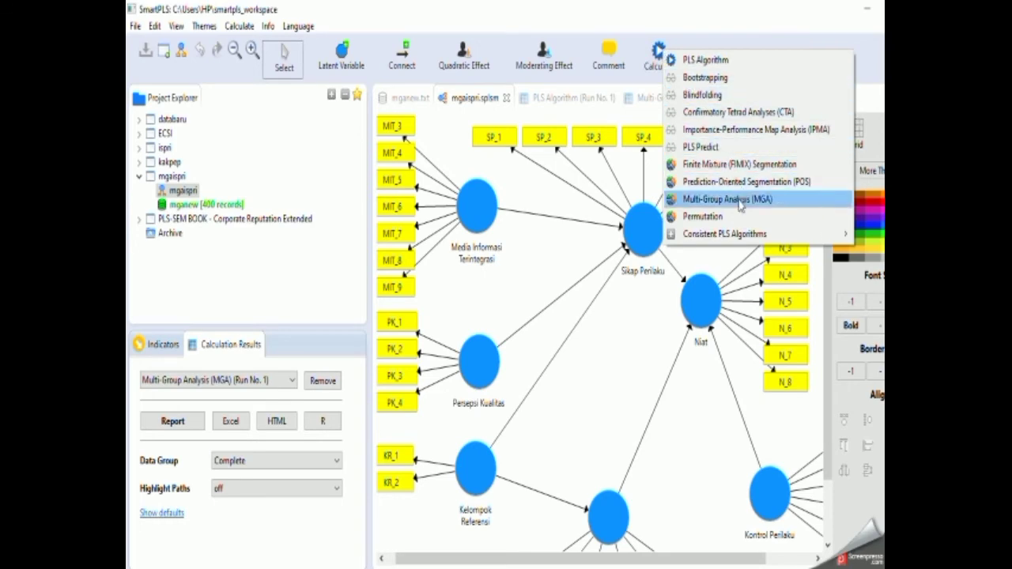
pyautogui.click(741, 204)
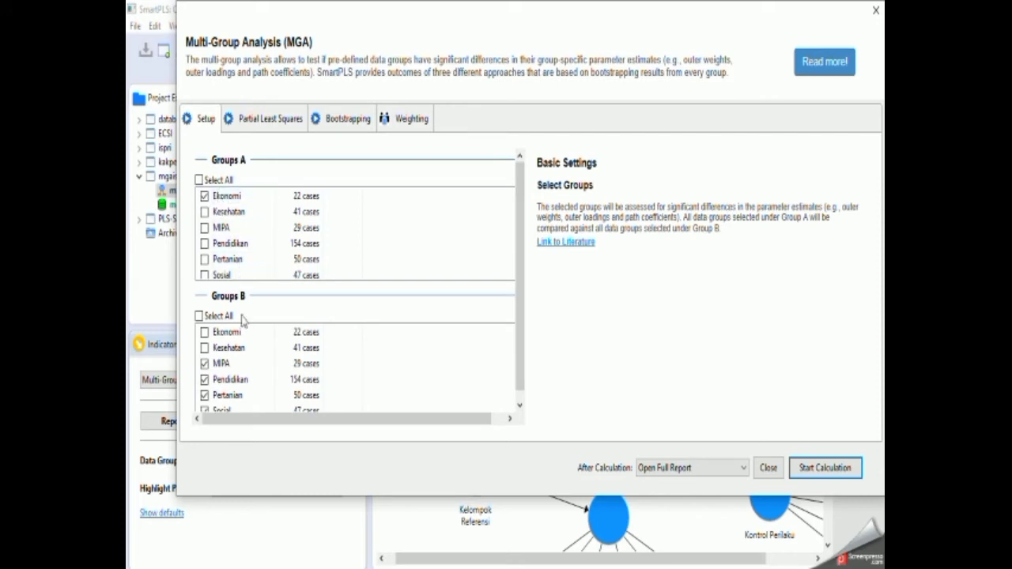
pyautogui.scroll(-1, 233, 378)
pyautogui.scroll(1, 236, 372)
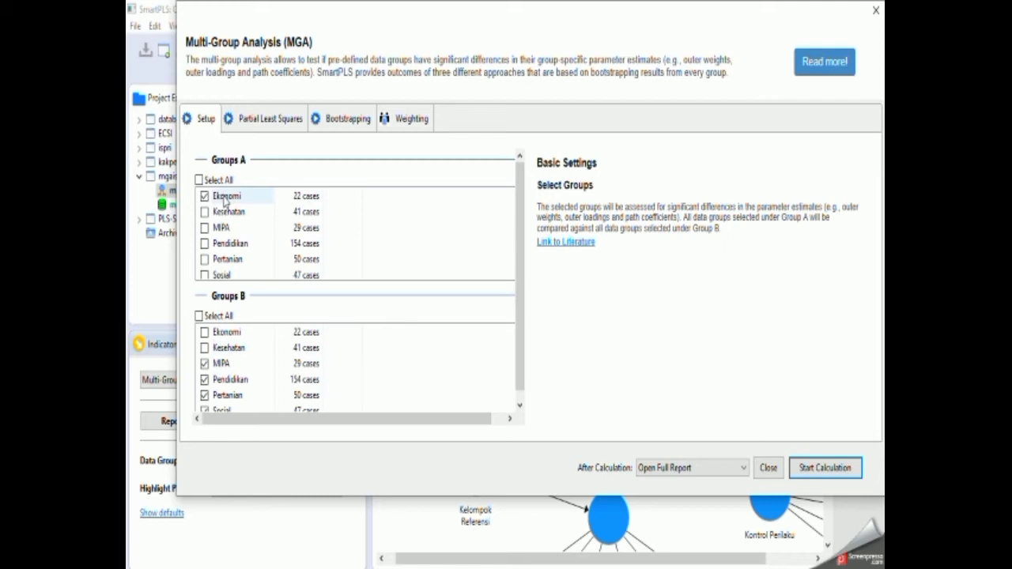
pyautogui.scroll(-1, 226, 199)
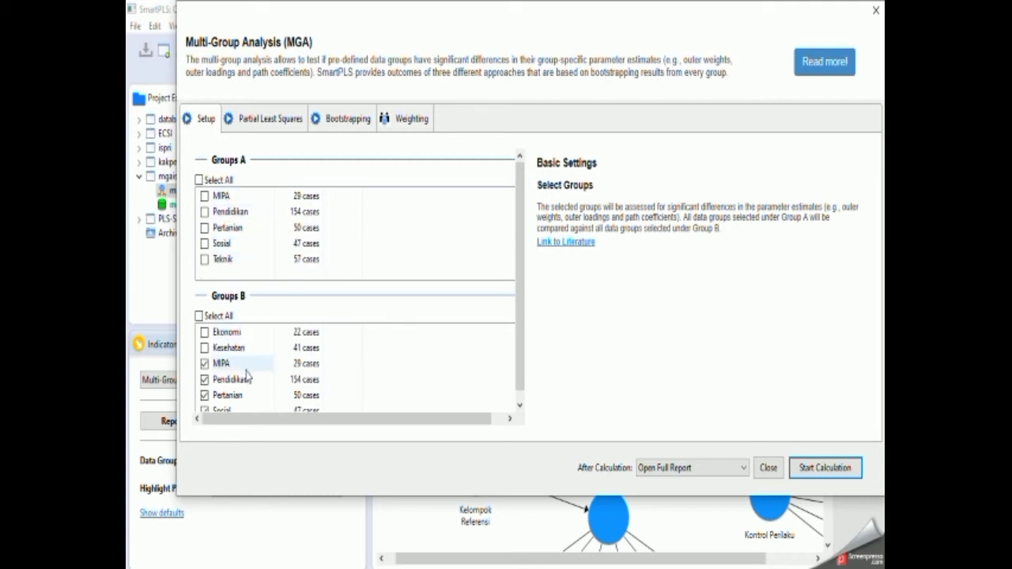
pyautogui.scroll(-1, 246, 376)
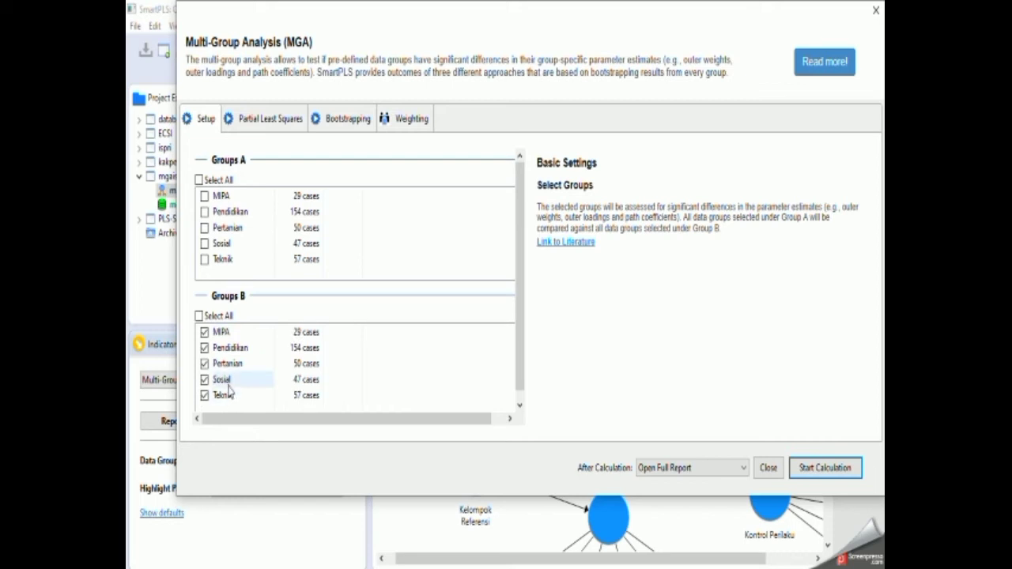
pyautogui.scroll(1, 232, 380)
pyautogui.scroll(1, 226, 201)
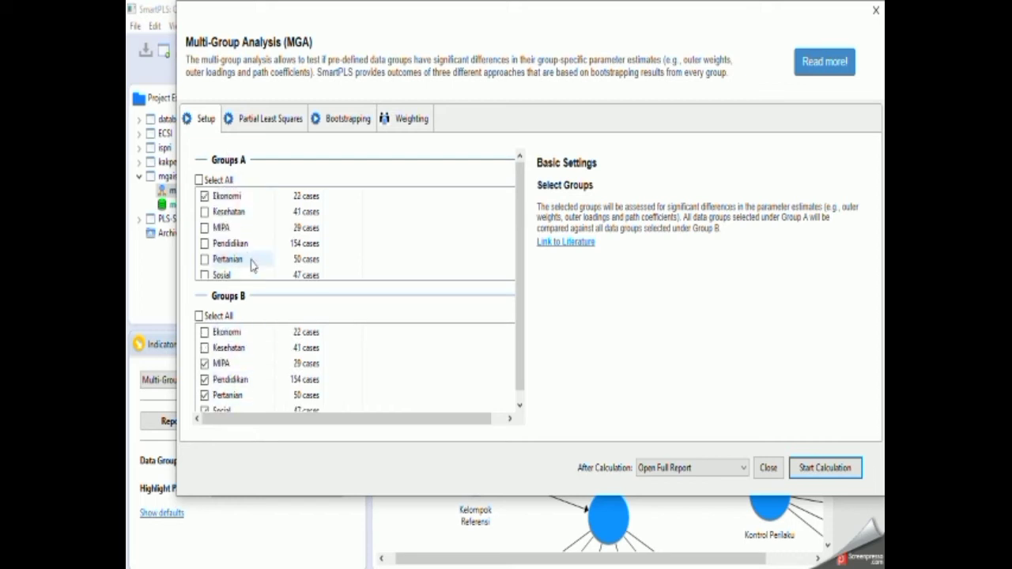
# Run the Multi-Group Analysis with only MIPA in Groups A and Pendidikan, Pertanian, Sosial and Teknik in Groups B.
pyautogui.click(205, 197)
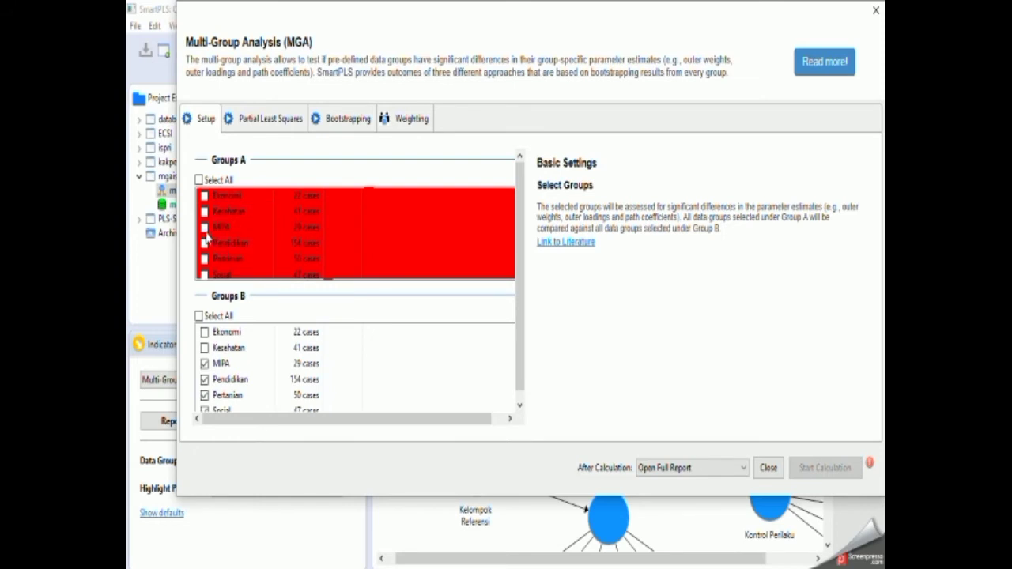
pyautogui.click(205, 228)
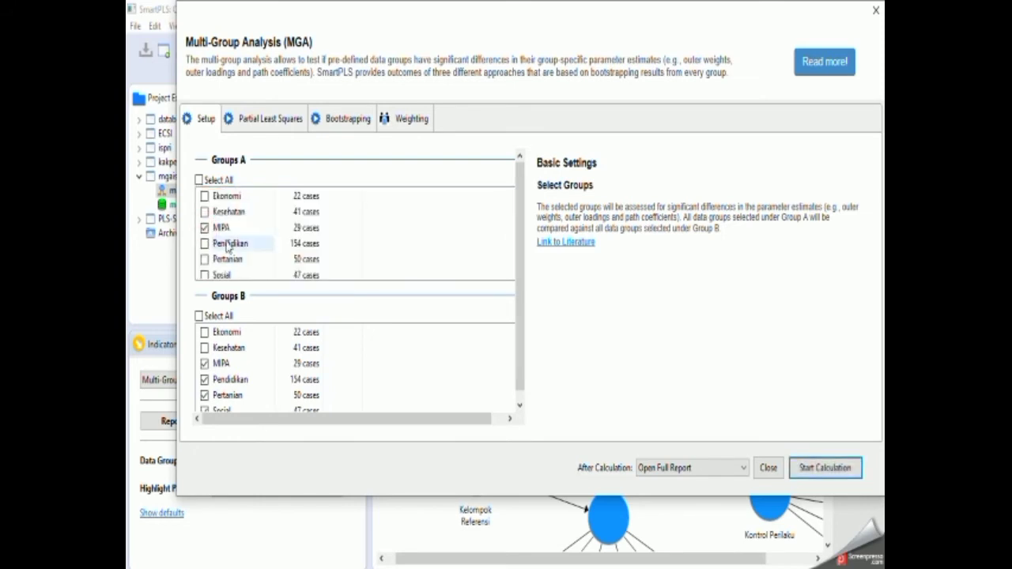
pyautogui.click(204, 364)
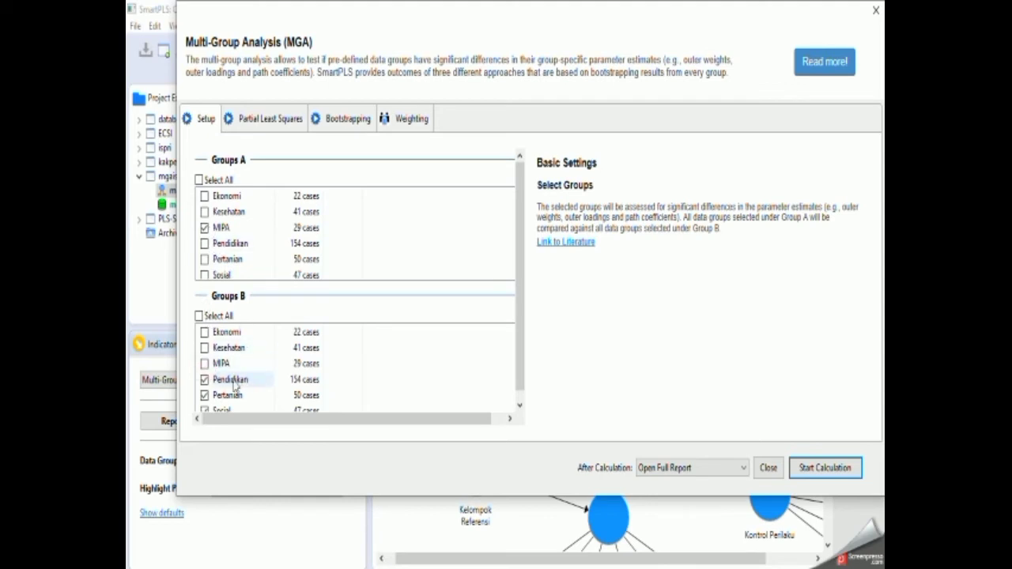
pyautogui.scroll(-2, 232, 385)
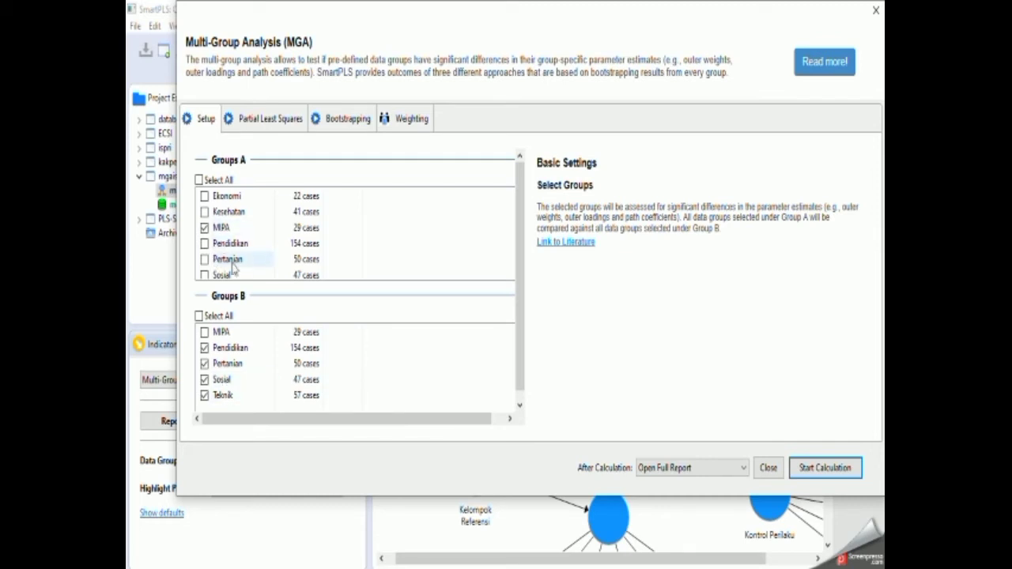
pyautogui.scroll(2, 231, 348)
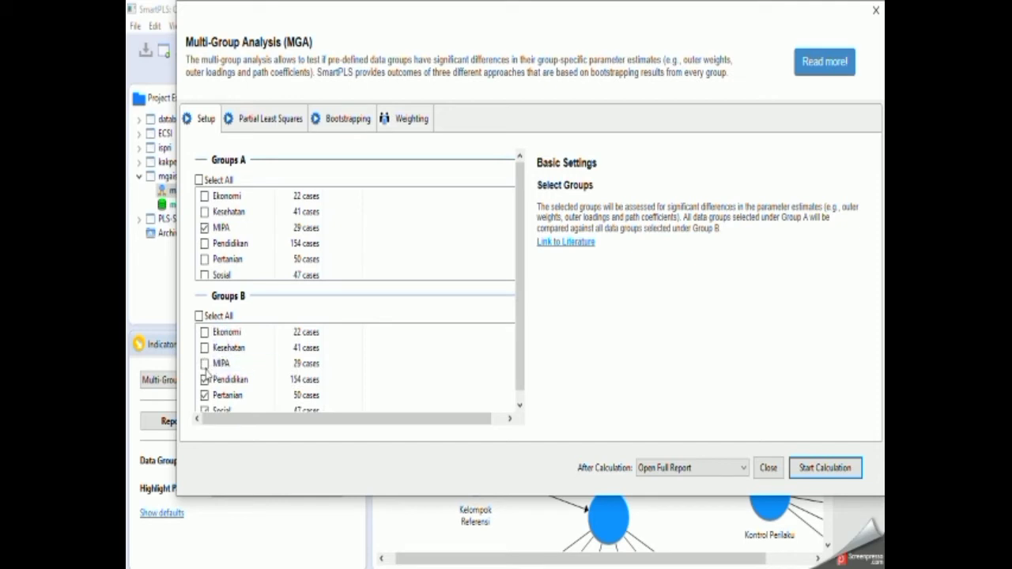
pyautogui.click(826, 469)
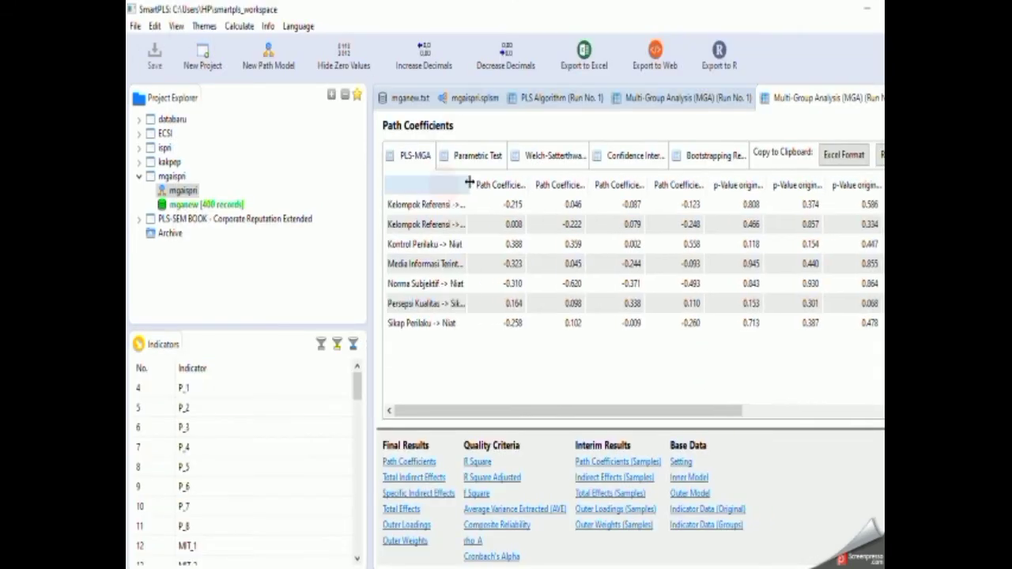
# Widen the p-Value new column for MIPA vs Pendidikan and examine the p-values of the MIPA comparisons.
pyautogui.moveTo(639, 411); pyautogui.dragTo(824, 411)
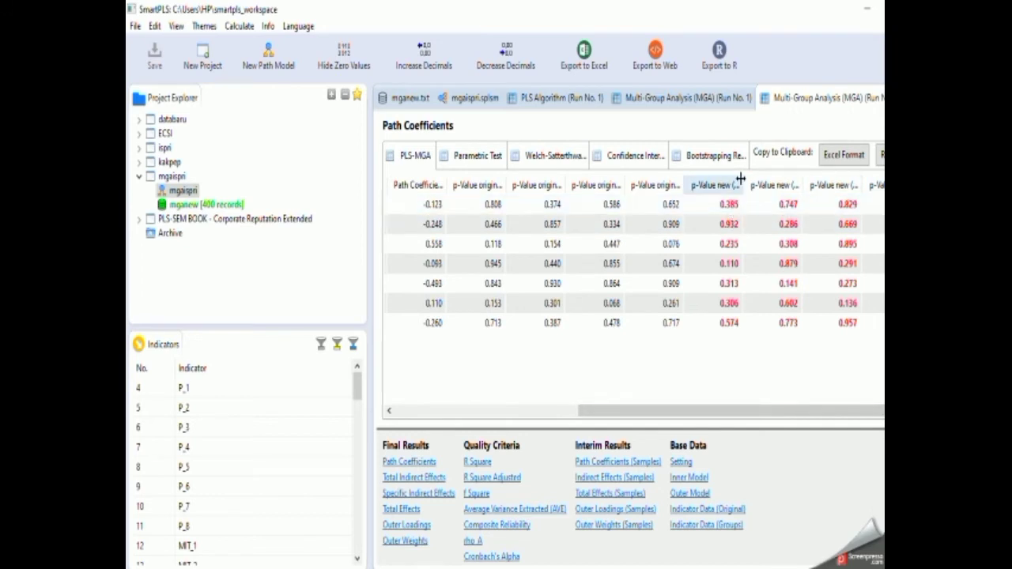
pyautogui.moveTo(744, 185); pyautogui.dragTo(811, 177)
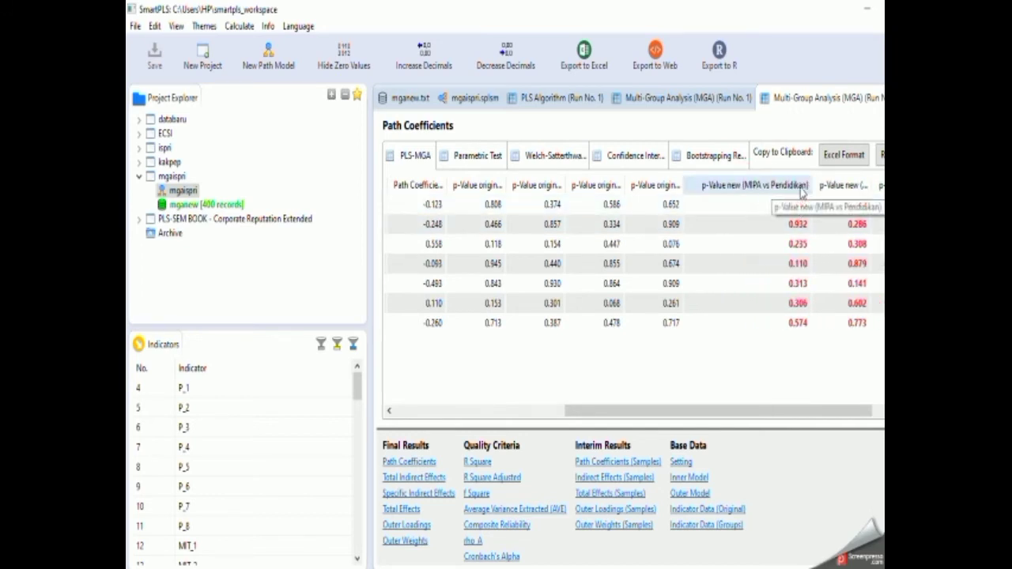
pyautogui.click(838, 402)
pyautogui.moveTo(839, 410); pyautogui.dragTo(878, 410)
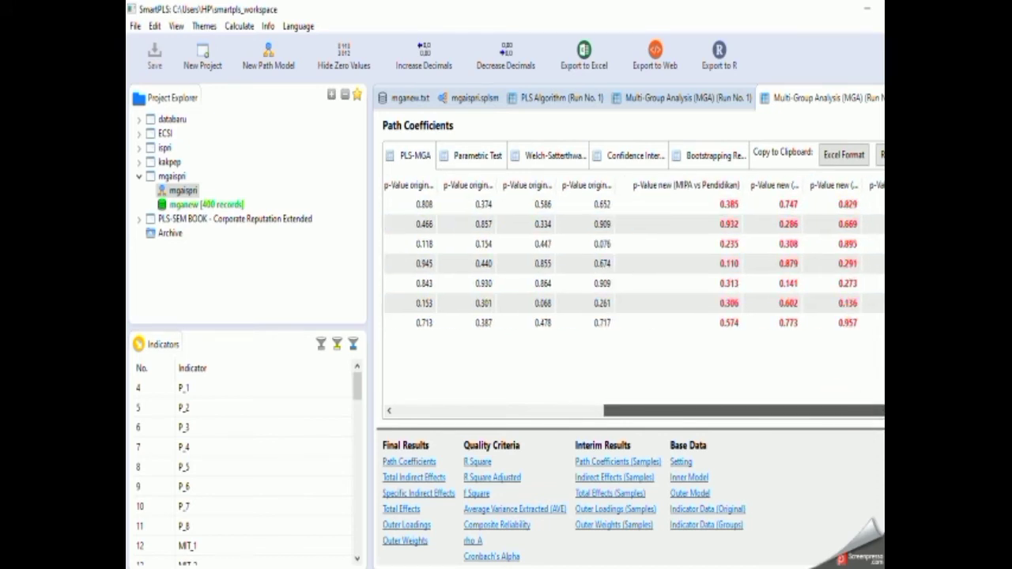
# Export the MIPA comparison results to Excel with the default options, saving the file as "mgaispri - mipa".
pyautogui.click(585, 55)
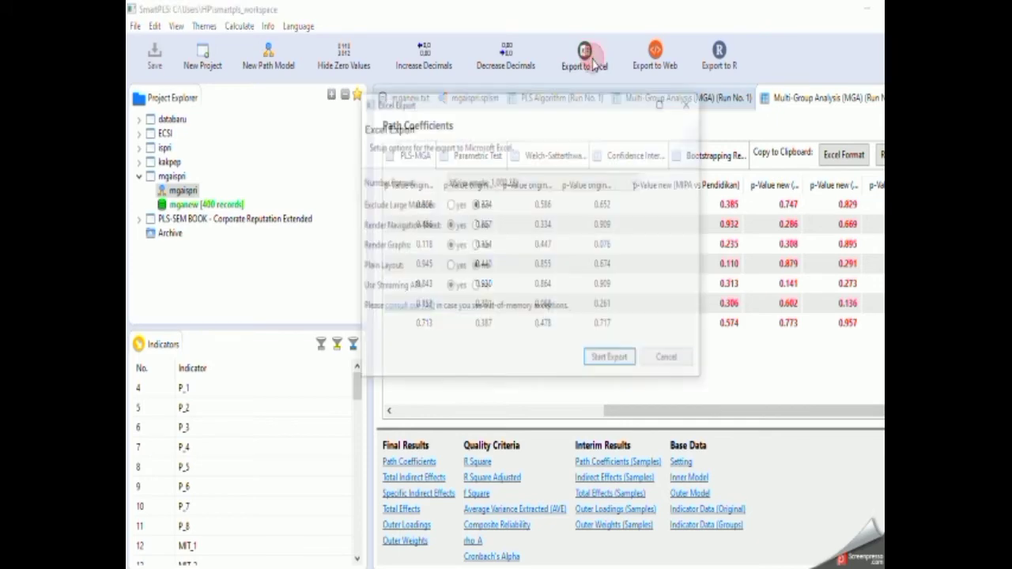
pyautogui.click(609, 361)
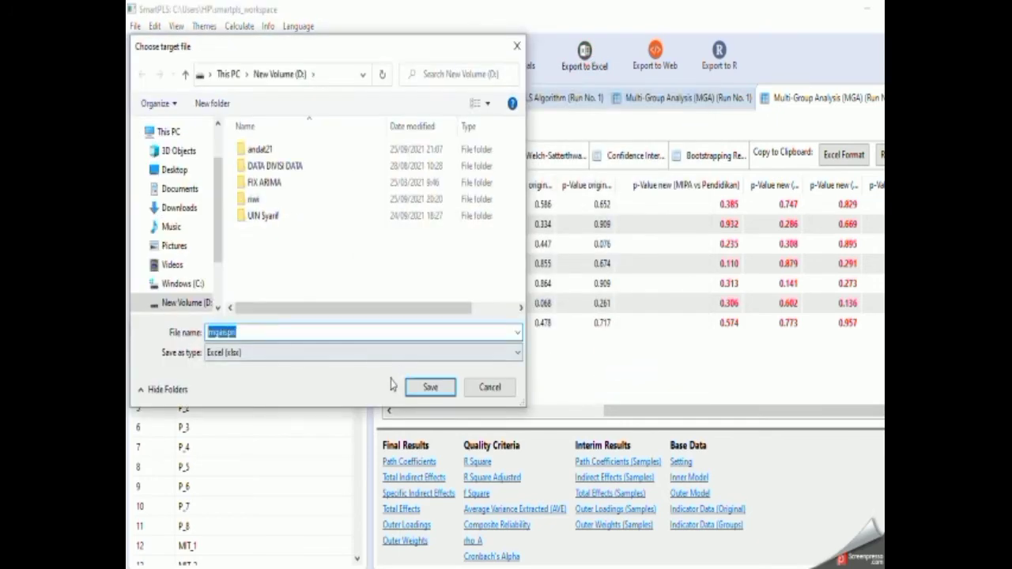
pyautogui.press('End')
pyautogui.write('-')
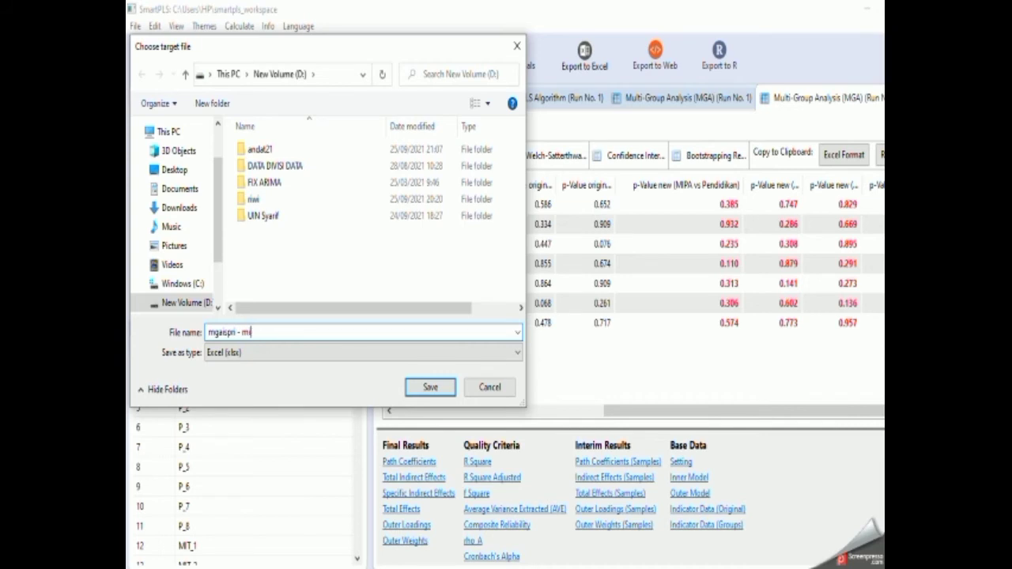
pyautogui.click(427, 388)
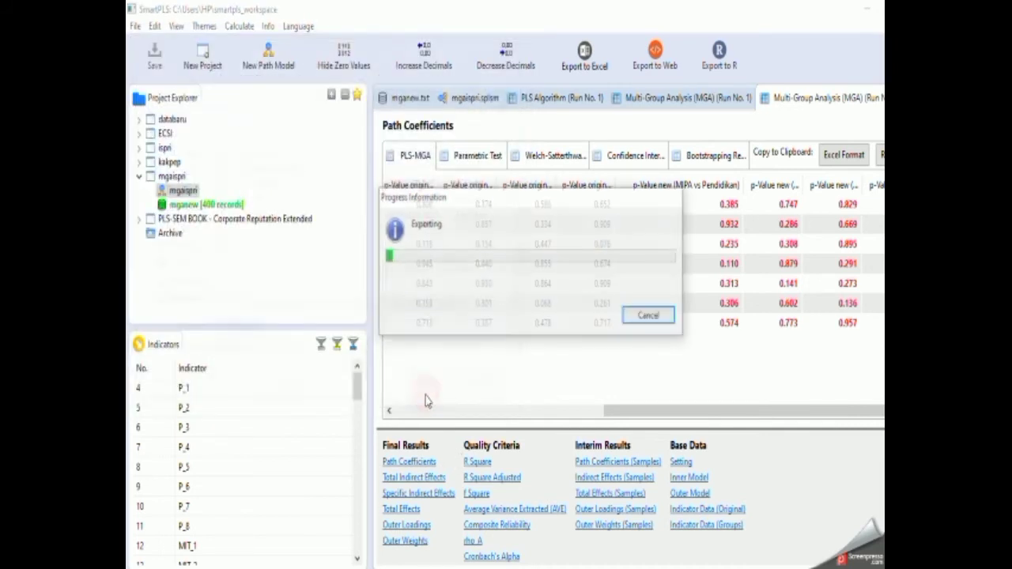
# Run the Multi-Group Analysis on the mgaispri model with only Pendidikan in Groups A and Pertanian, Sosial and Teknik in Groups B.
pyautogui.click(474, 98)
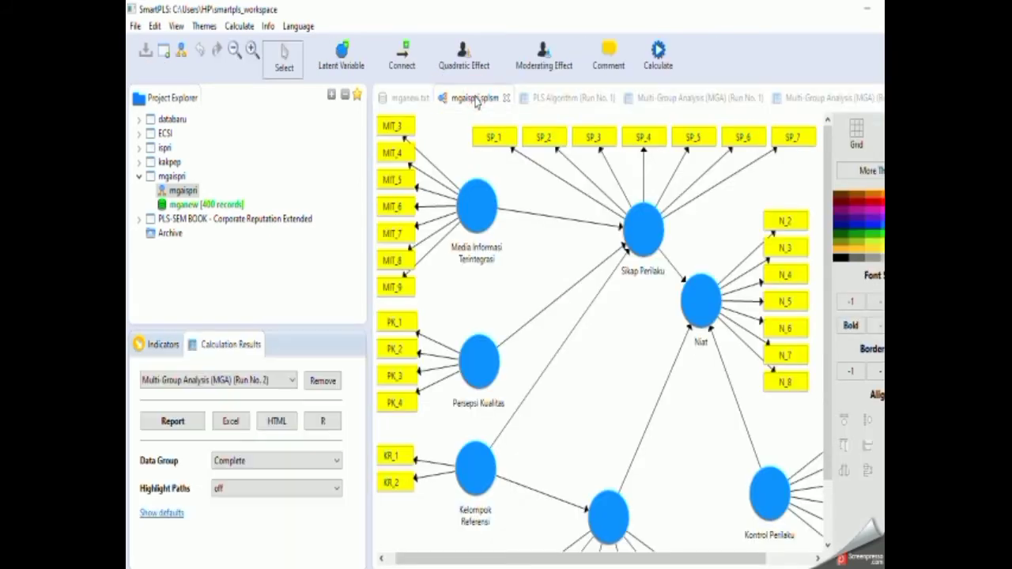
pyautogui.click(663, 53)
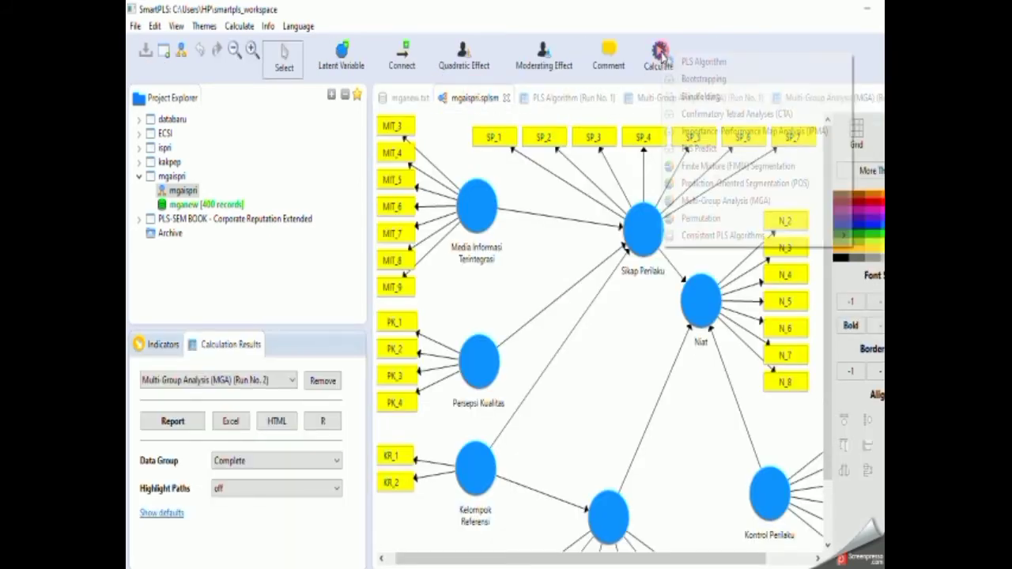
pyautogui.click(715, 201)
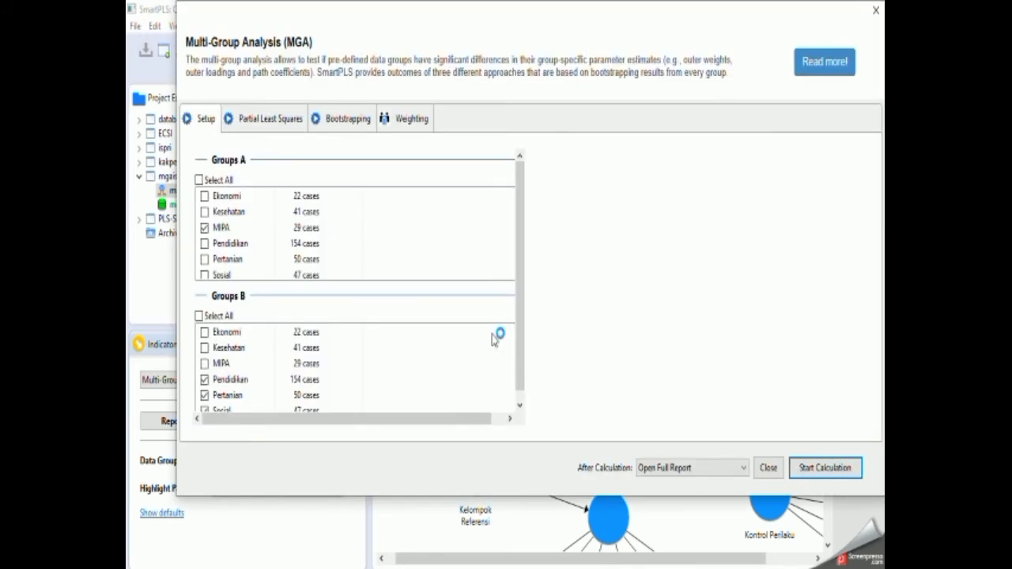
pyautogui.click(205, 244)
pyautogui.click(205, 228)
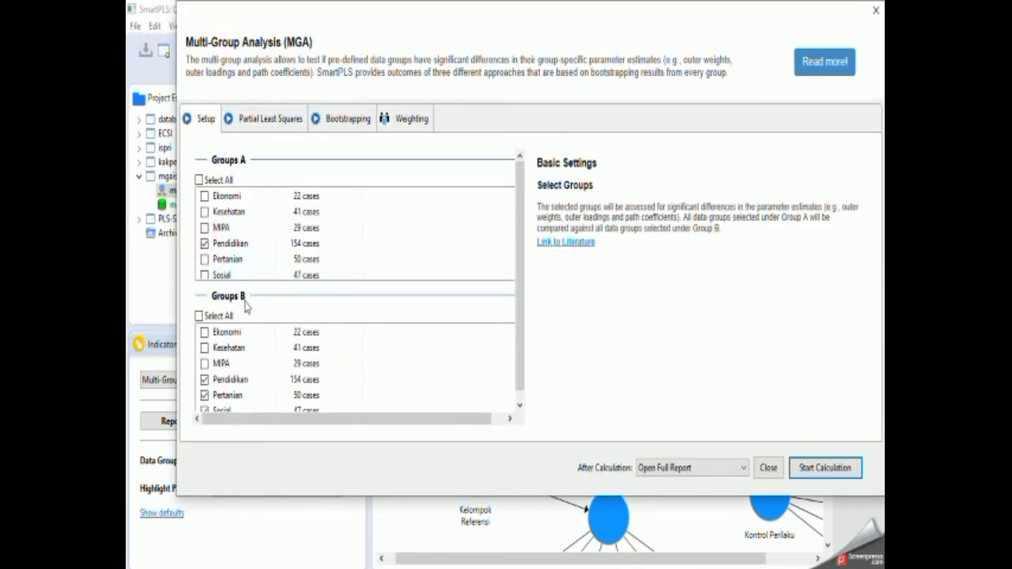
pyautogui.click(216, 383)
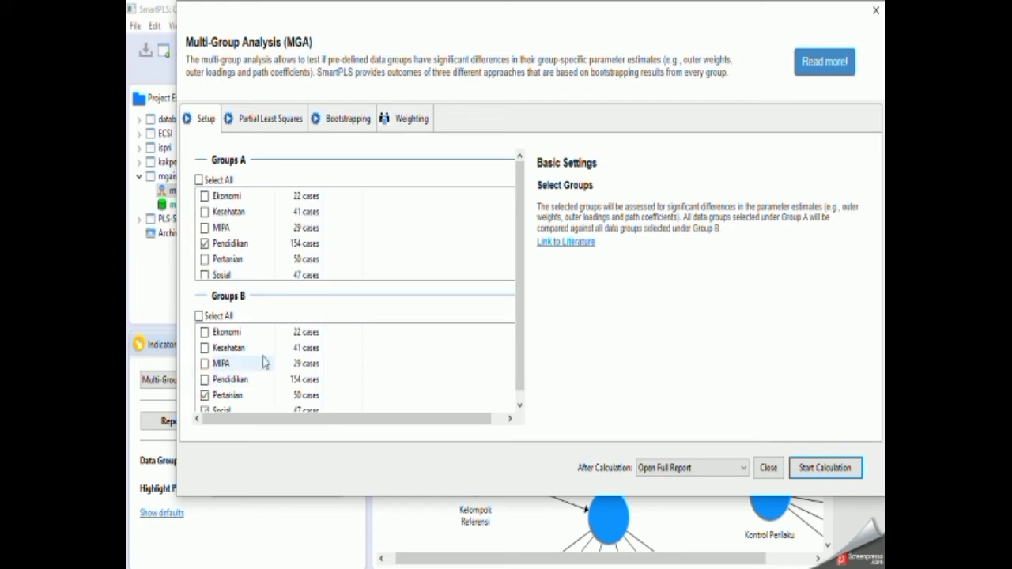
pyautogui.scroll(-1, 253, 362)
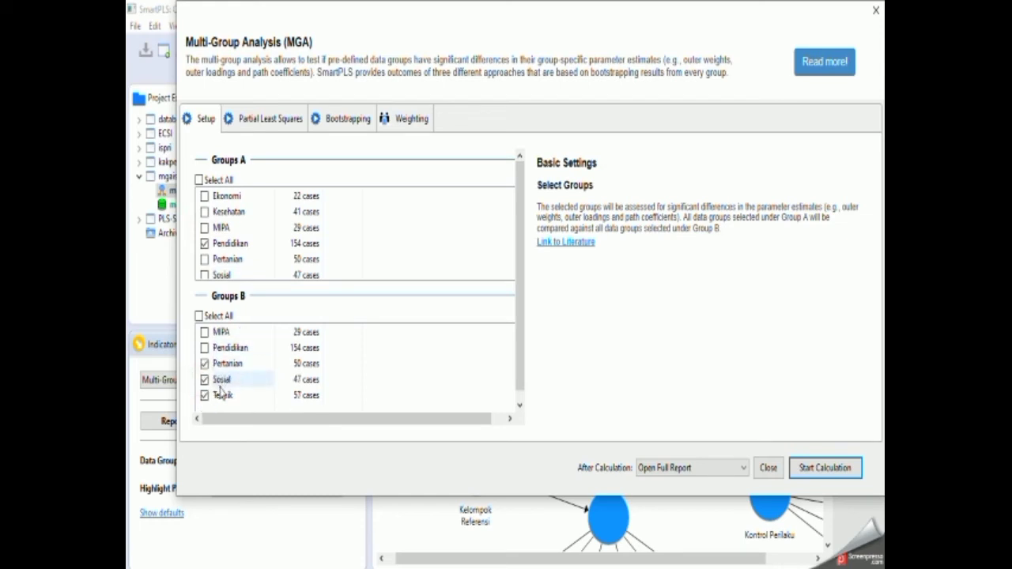
pyautogui.click(804, 469)
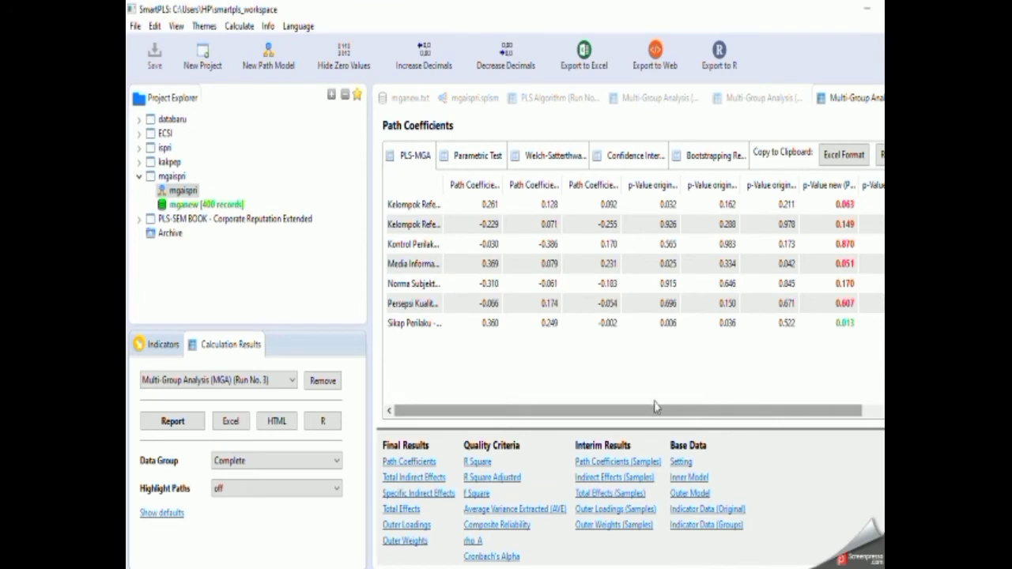
# Widen the Pendidikan vs Pertanian p-Value new column and the path name column, and examine the new p-values of the Pendidikan comparisons.
pyautogui.moveTo(625, 412); pyautogui.dragTo(749, 417)
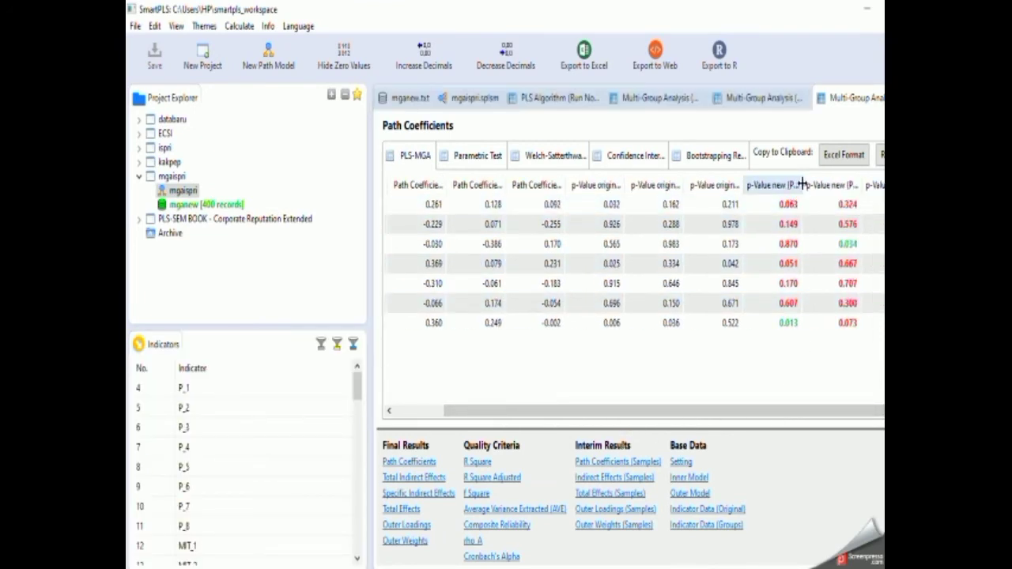
pyautogui.moveTo(798, 184); pyautogui.dragTo(880, 194)
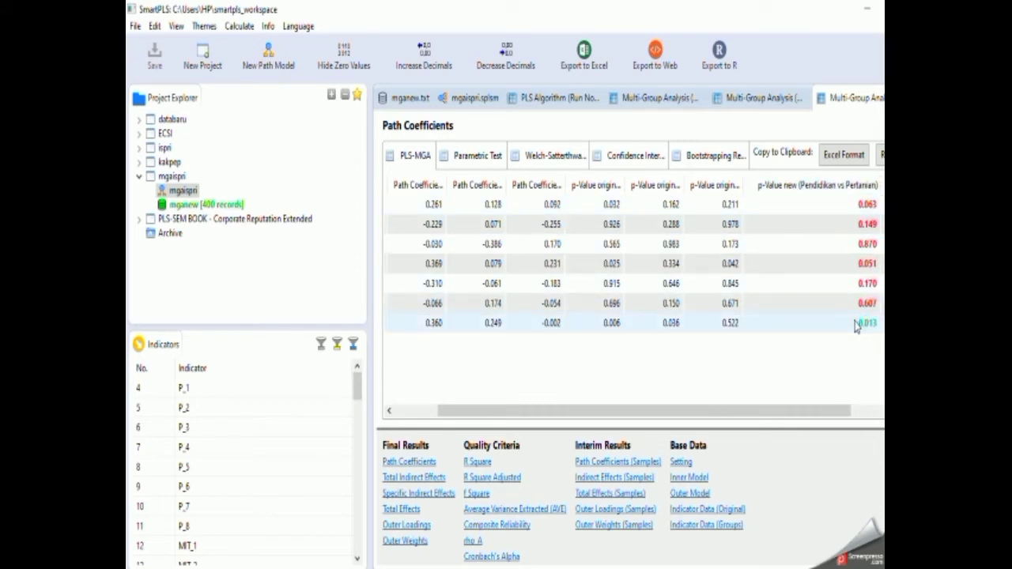
pyautogui.moveTo(838, 410); pyautogui.dragTo(585, 423)
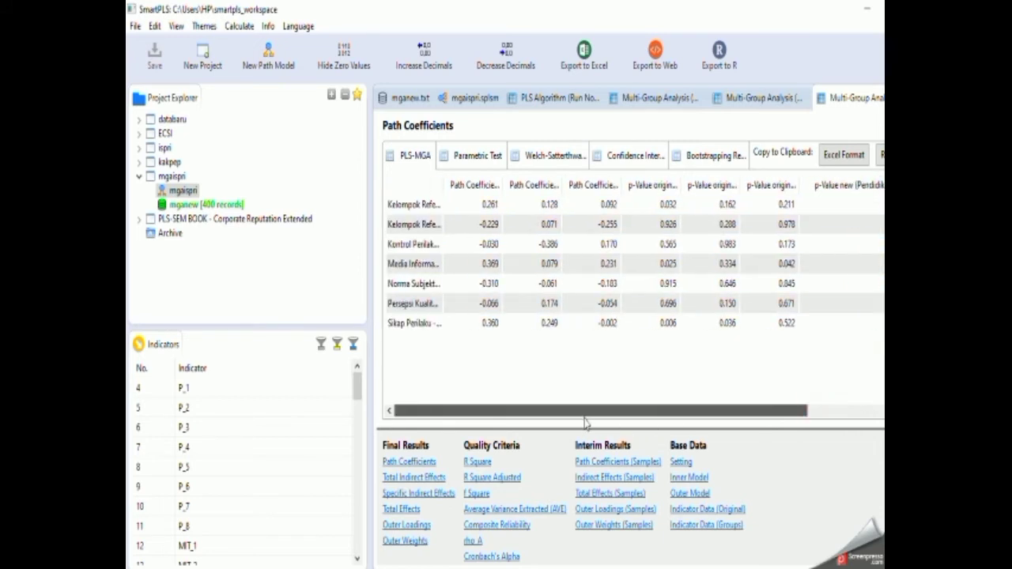
pyautogui.moveTo(446, 188); pyautogui.dragTo(469, 188)
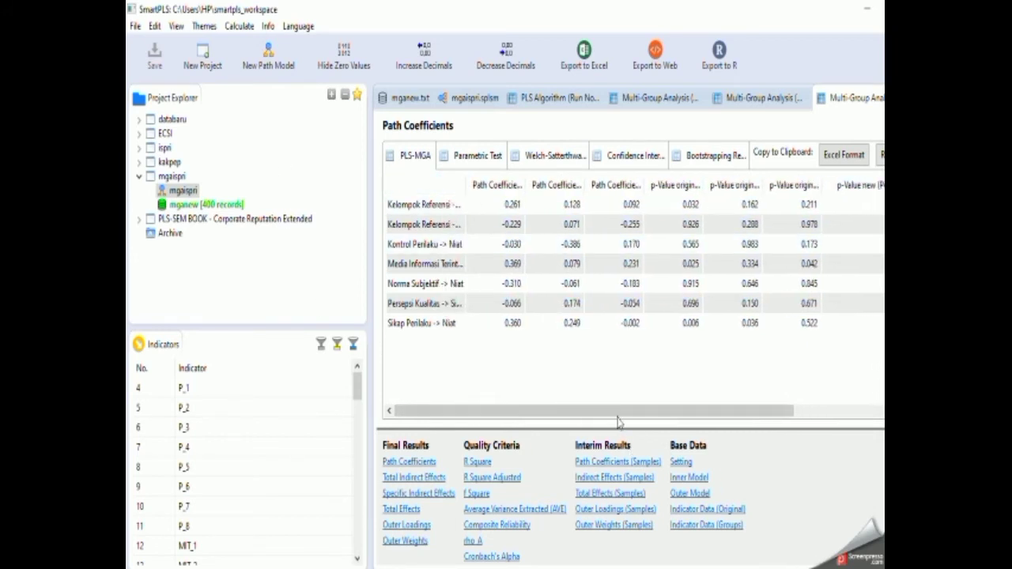
pyautogui.moveTo(619, 422); pyautogui.dragTo(737, 411)
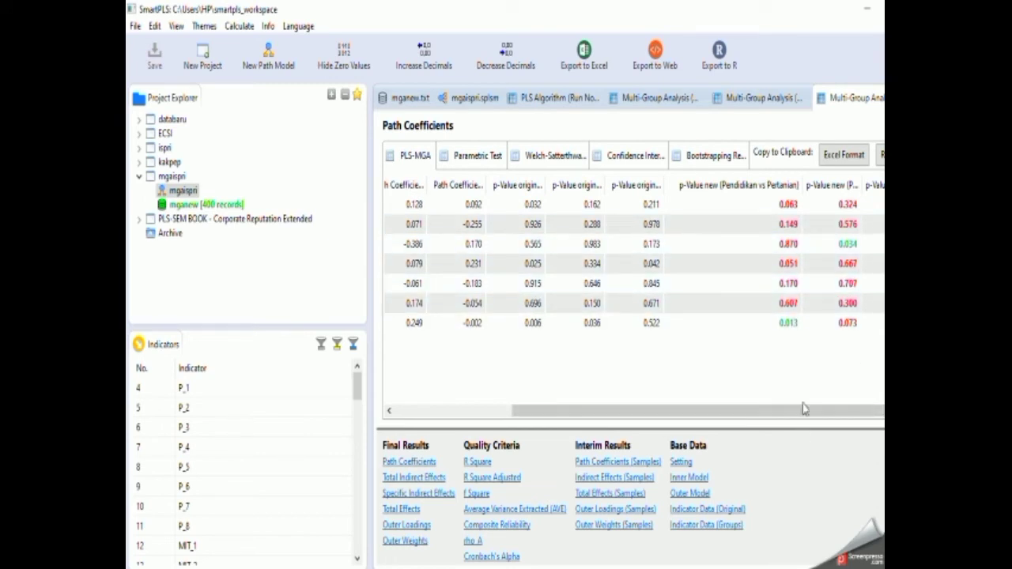
# Export the Pendidikan comparison results to Excel as "mgaispri - pendidikan" and return to SmartPLS.
pyautogui.click(584, 53)
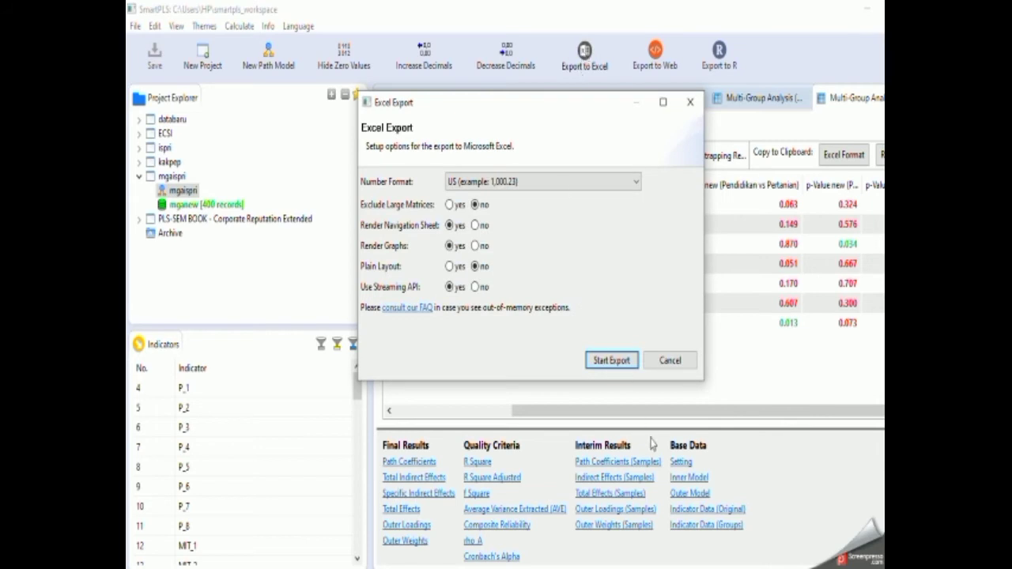
pyautogui.click(613, 361)
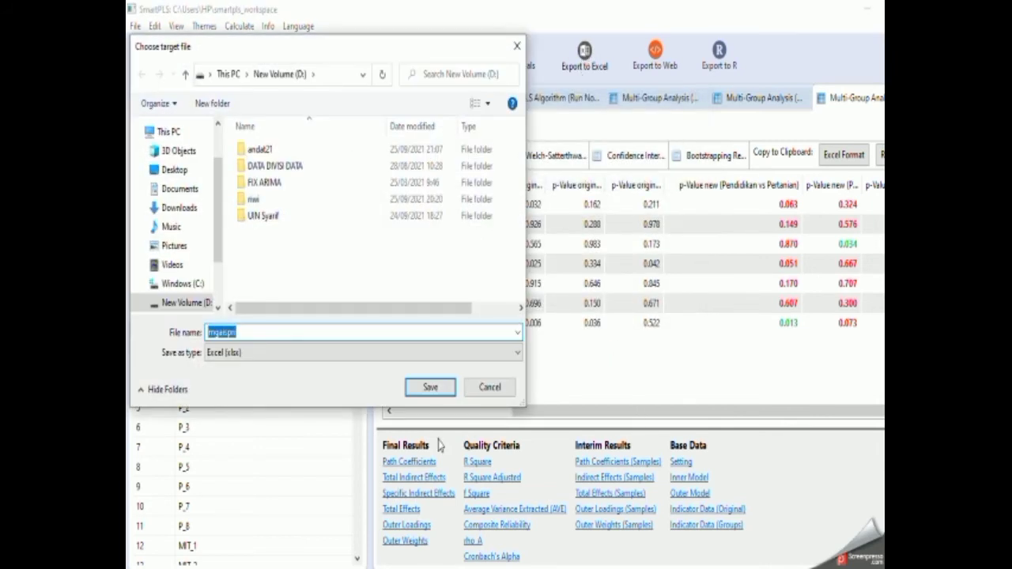
pyautogui.click(295, 331)
pyautogui.write('- ')
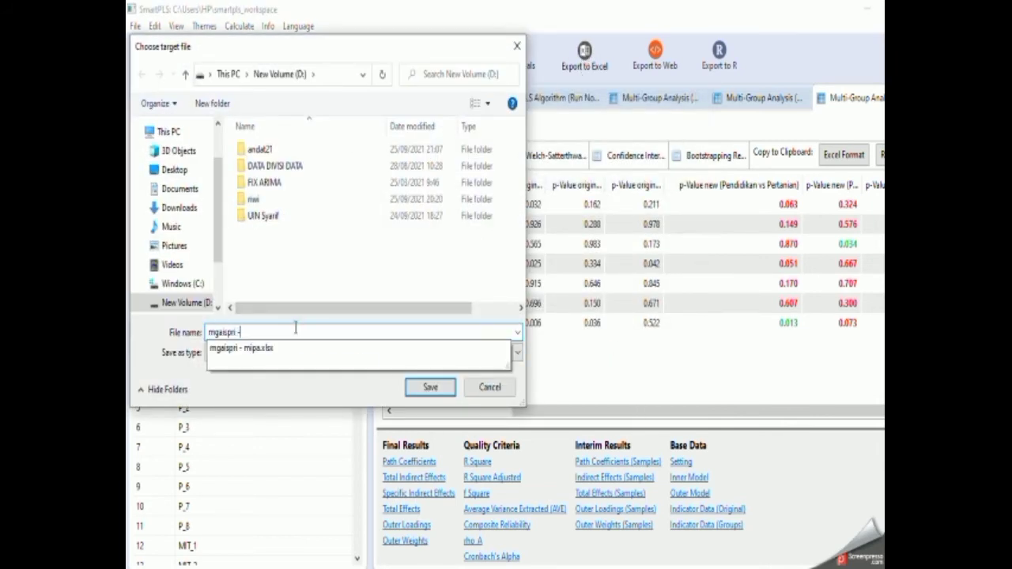
pyautogui.write('pendidikan')
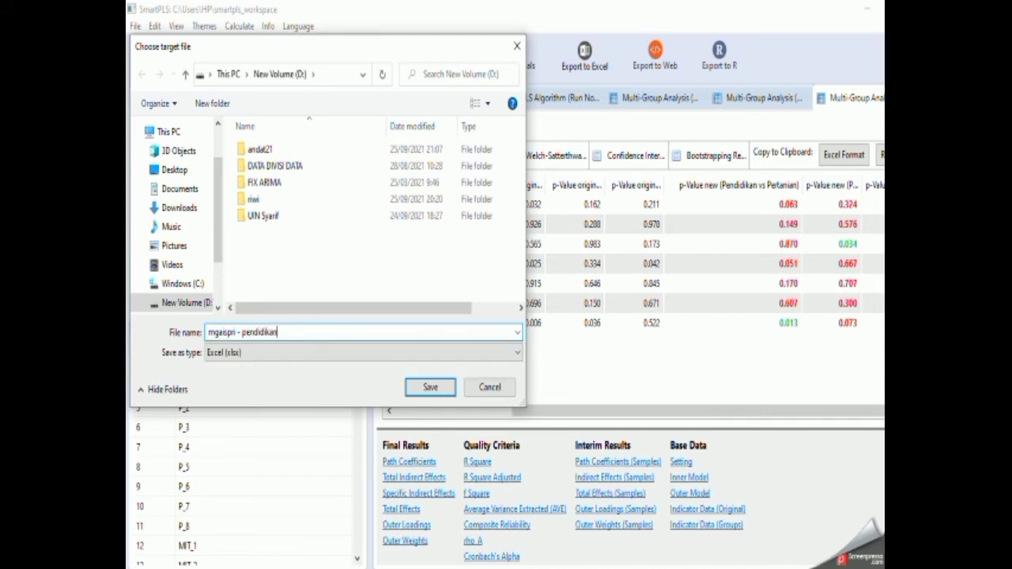
pyautogui.press('Return')
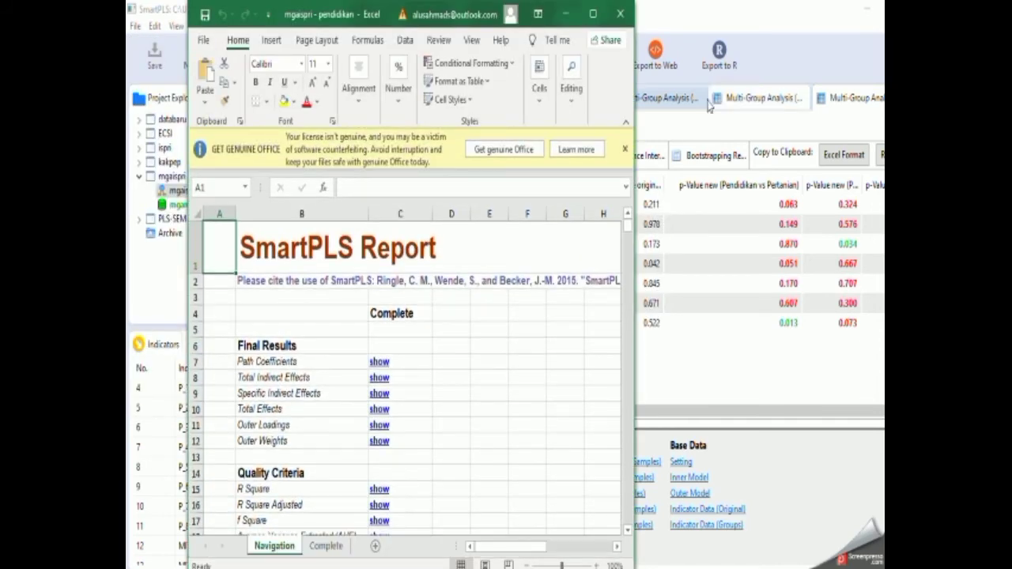
pyautogui.click(621, 16)
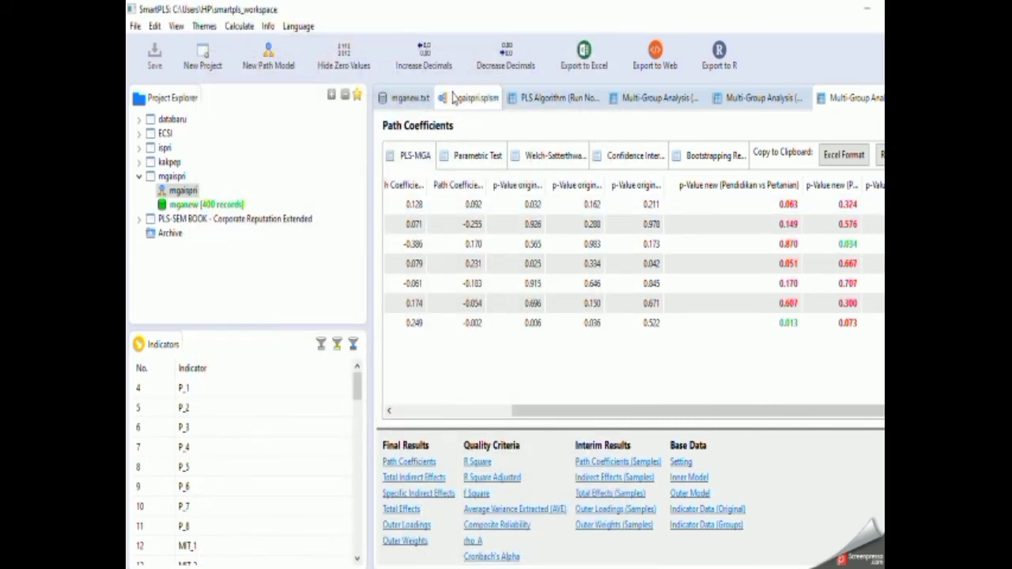
# Run the Multi-Group Analysis on the mgaispri model with only Pertanian in Groups A and Sosial and Teknik in Groups B.
pyautogui.click(468, 98)
pyautogui.click(659, 54)
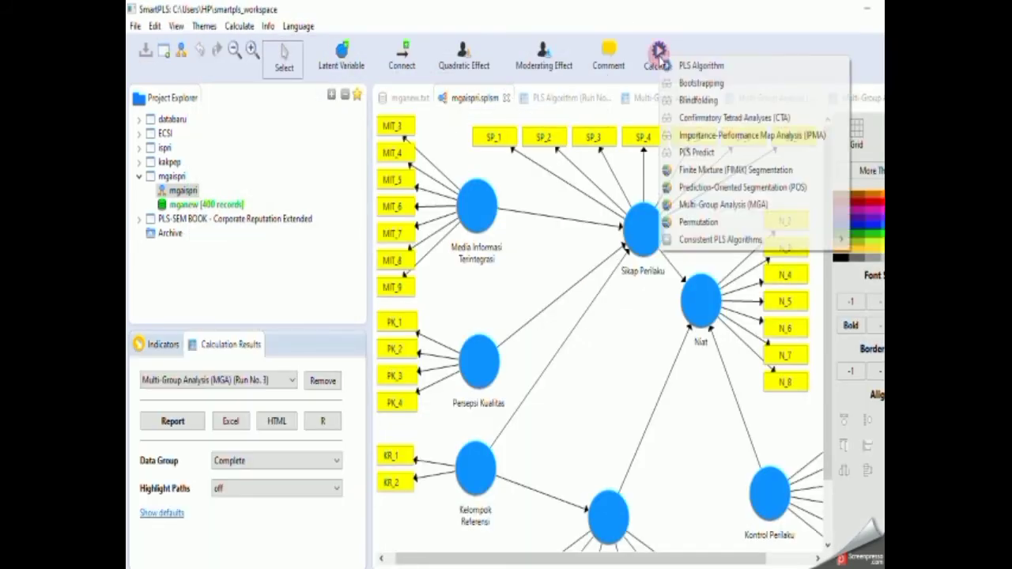
pyautogui.click(722, 207)
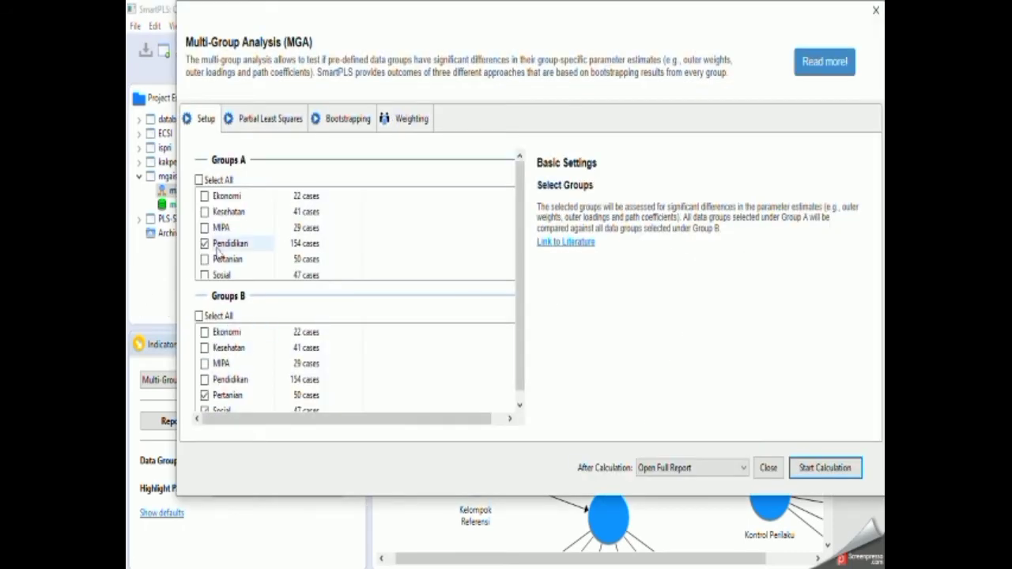
pyautogui.click(205, 259)
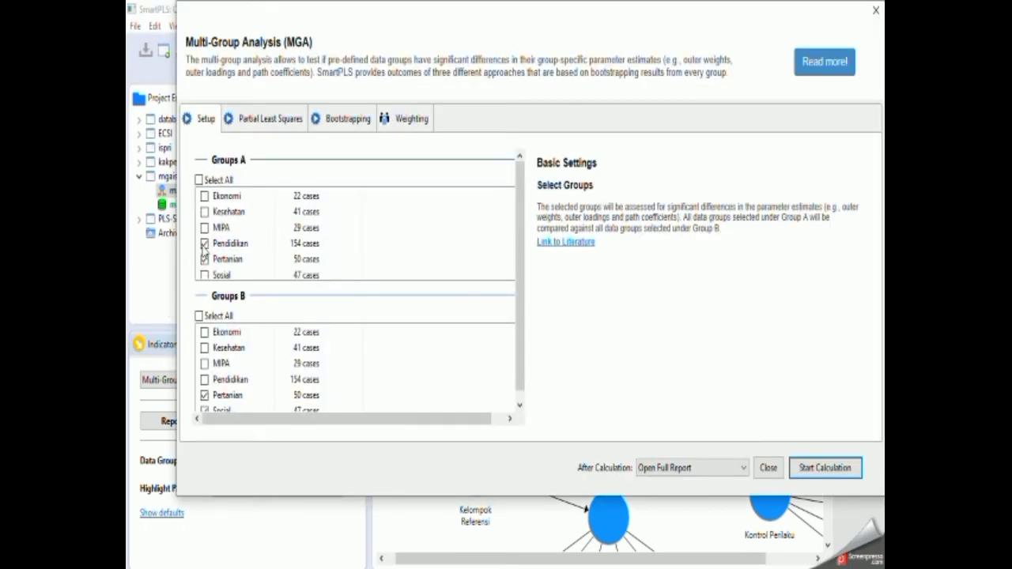
pyautogui.click(205, 244)
pyautogui.scroll(-1, 242, 356)
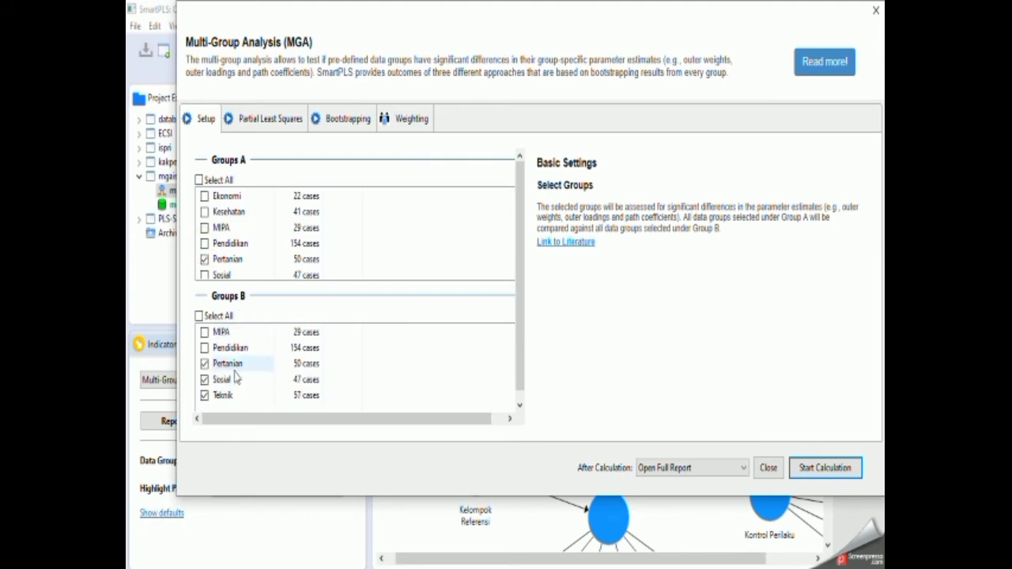
pyautogui.click(205, 364)
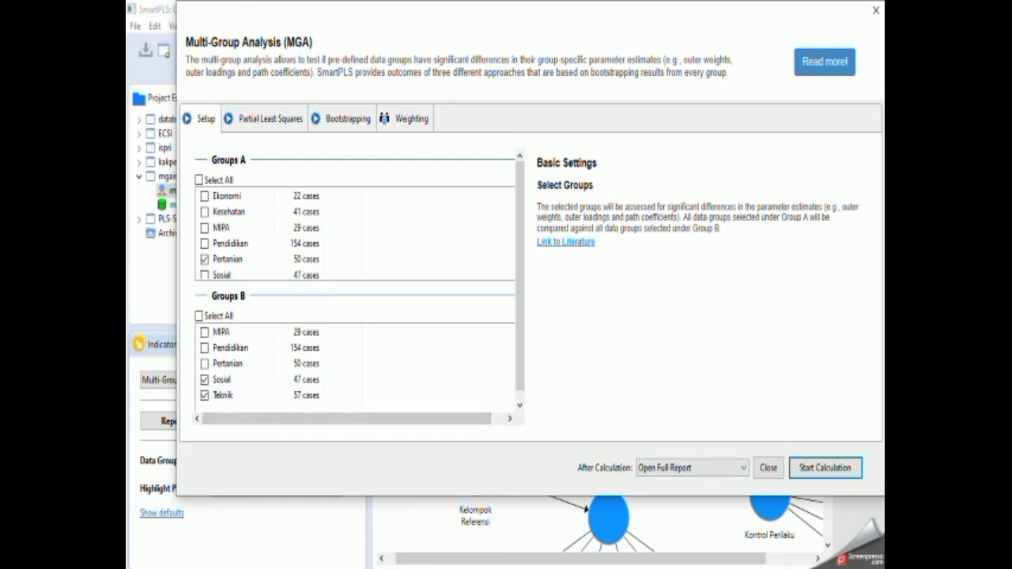
pyautogui.click(833, 470)
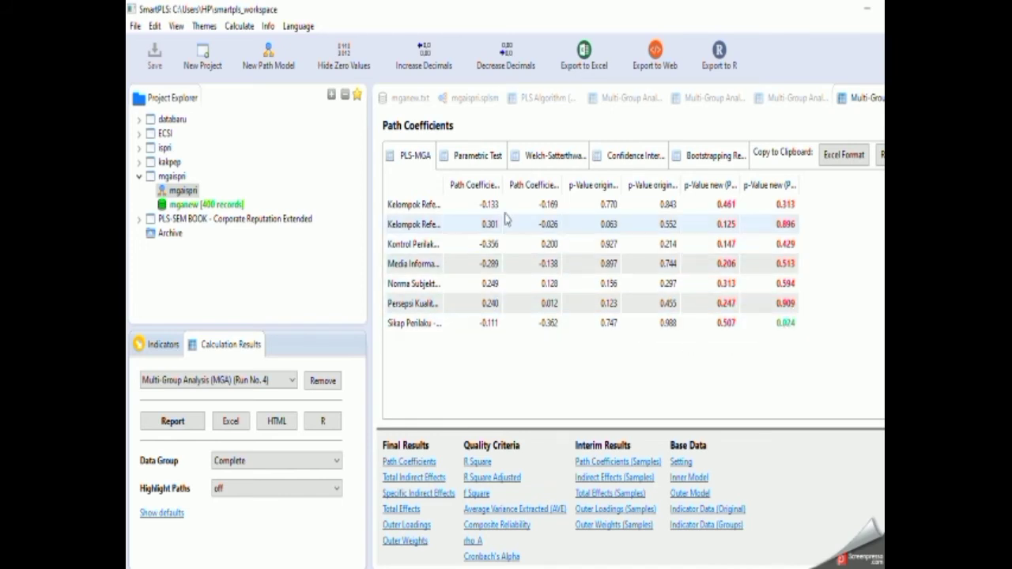
# Widen the path name column of the Pertanian results and export them to Excel as "mgaispri - pertanian".
pyautogui.moveTo(442, 183); pyautogui.dragTo(501, 184)
pyautogui.click(590, 57)
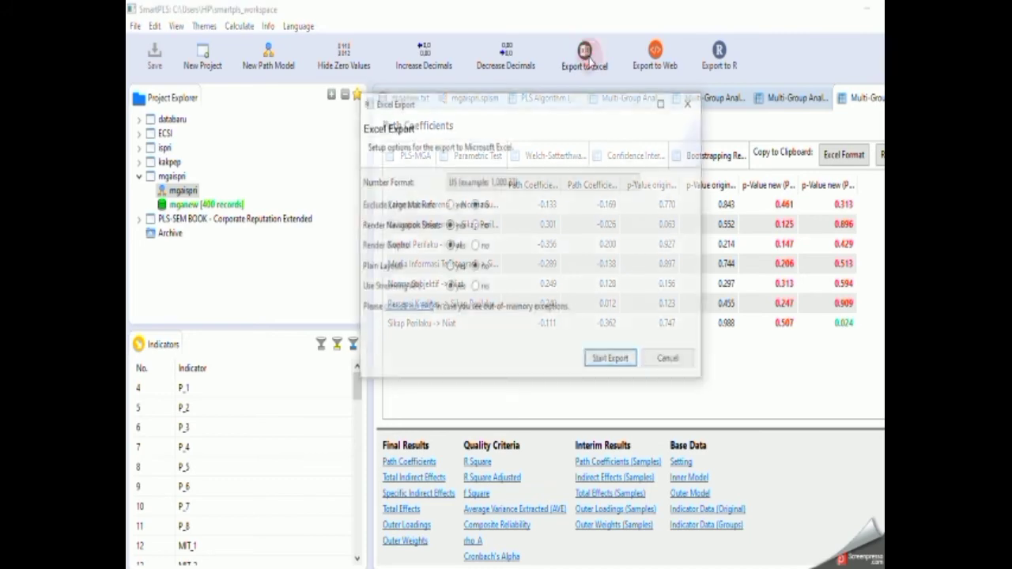
pyautogui.click(611, 362)
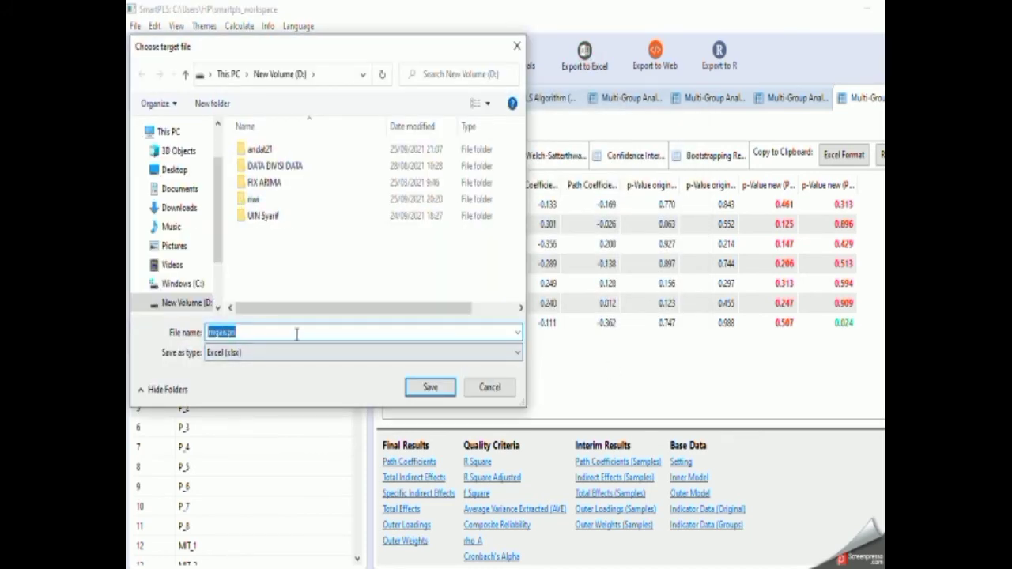
pyautogui.click(297, 334)
pyautogui.write('- pertanian')
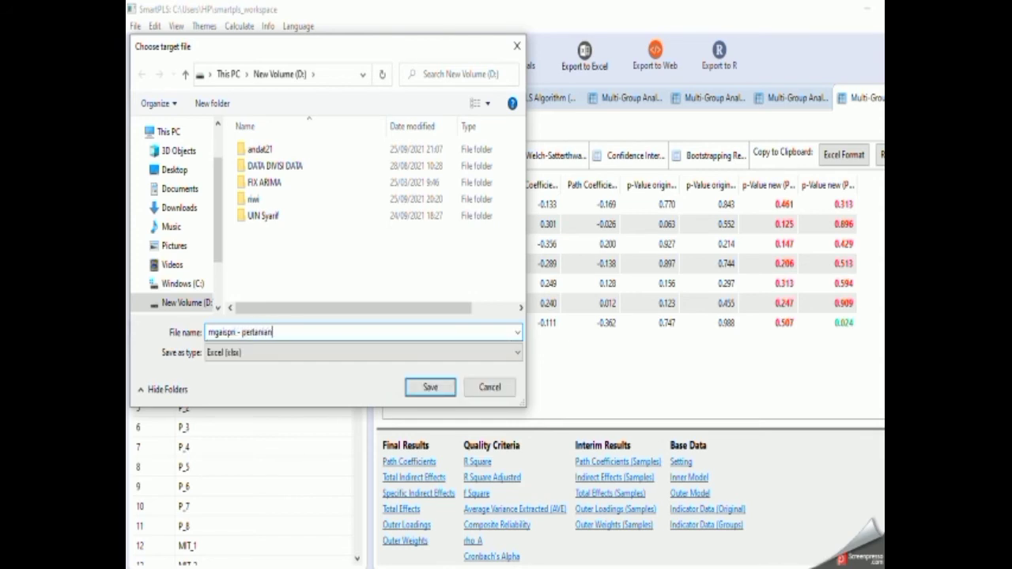
pyautogui.click(430, 388)
# Run the Multi-Group Analysis on the mgaispri model with only Sosial in Groups A and only Teknik in Groups B.
pyautogui.click(507, 98)
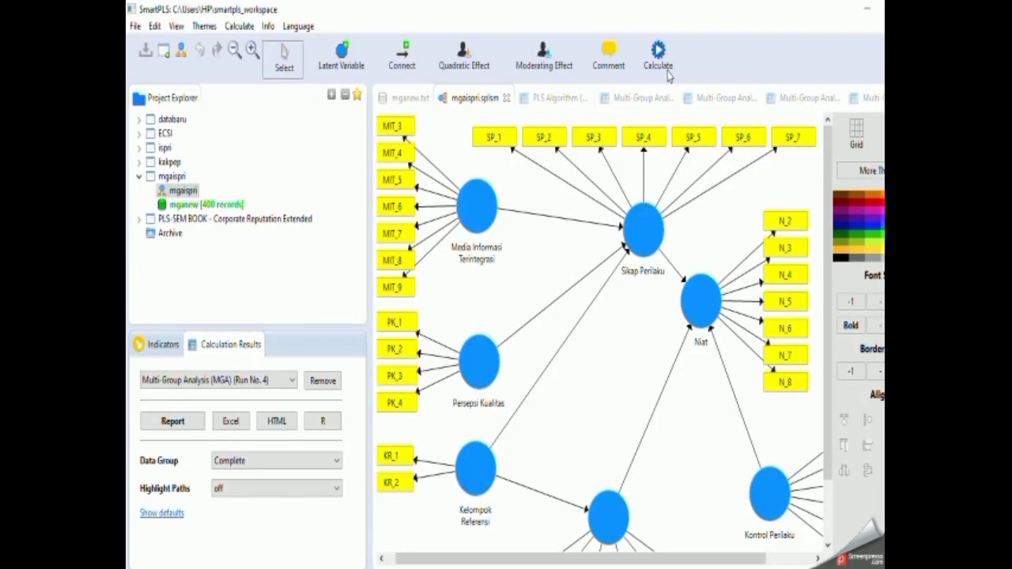
pyautogui.click(657, 59)
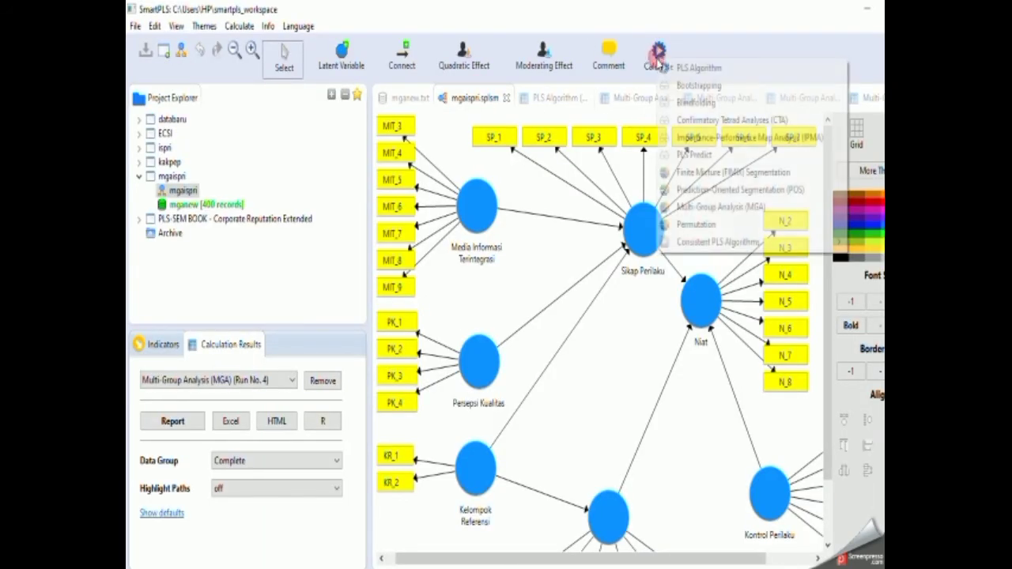
pyautogui.click(708, 207)
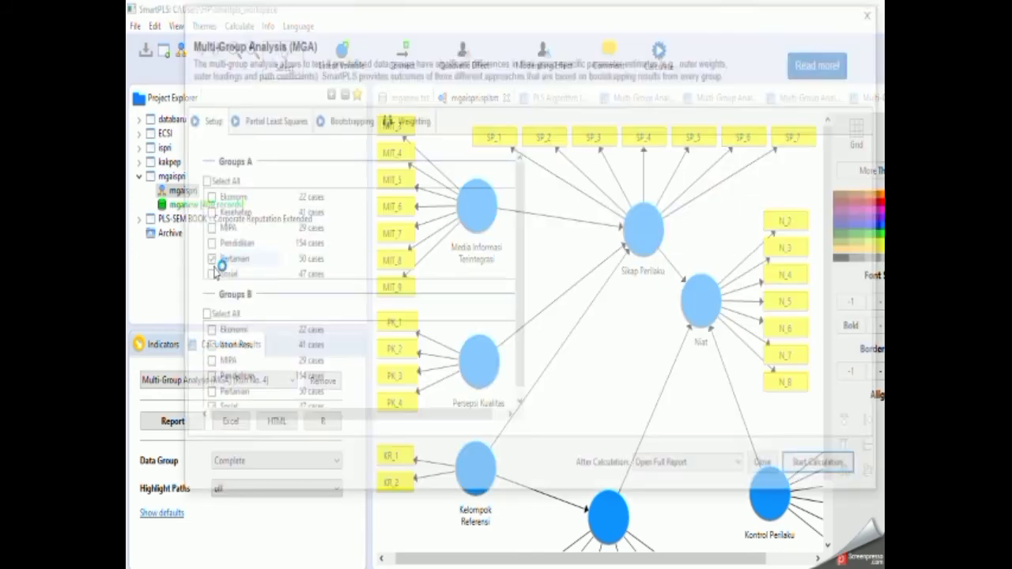
pyautogui.scroll(-1, 222, 269)
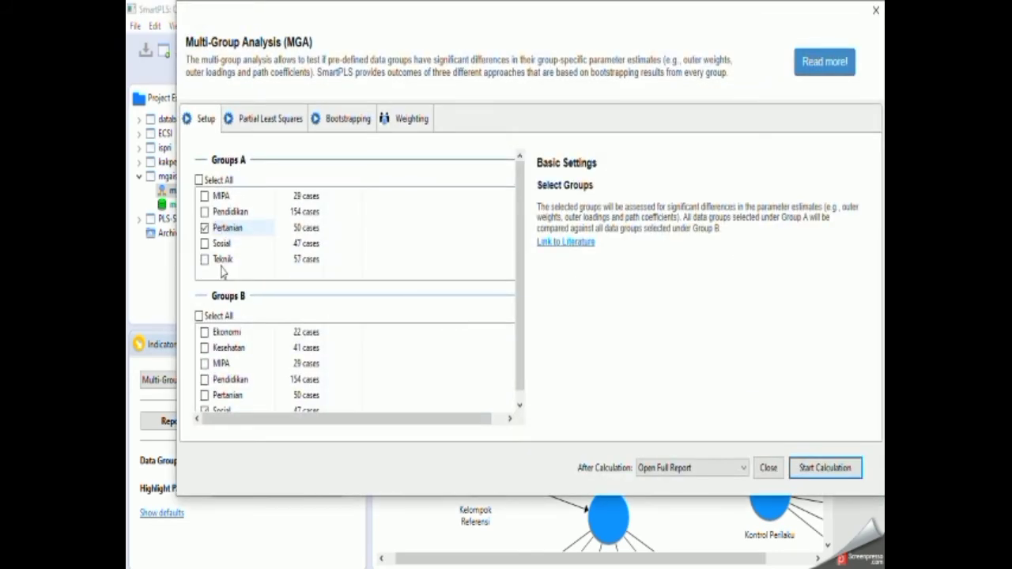
pyautogui.click(205, 229)
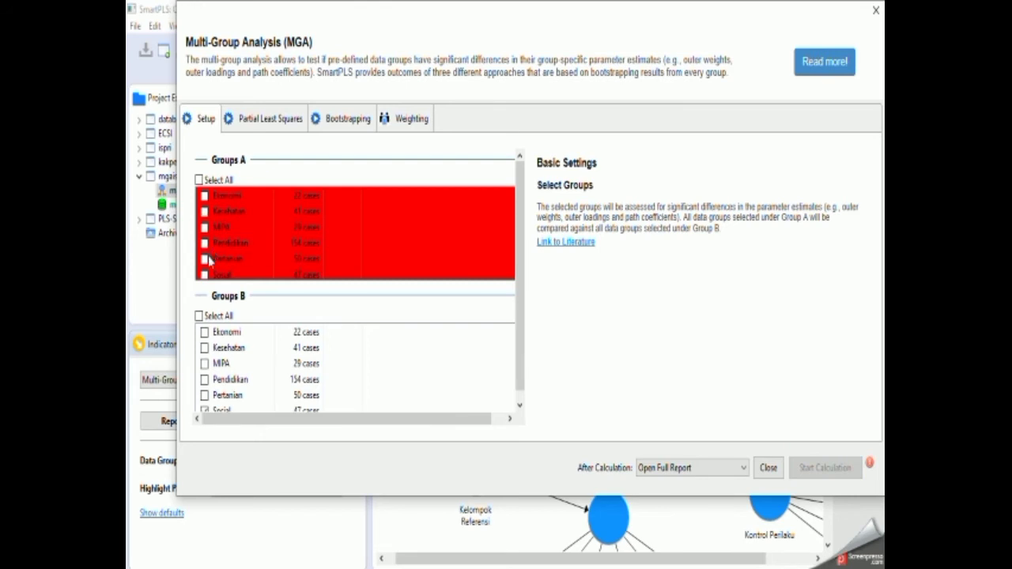
pyautogui.scroll(-1, 208, 261)
pyautogui.click(205, 244)
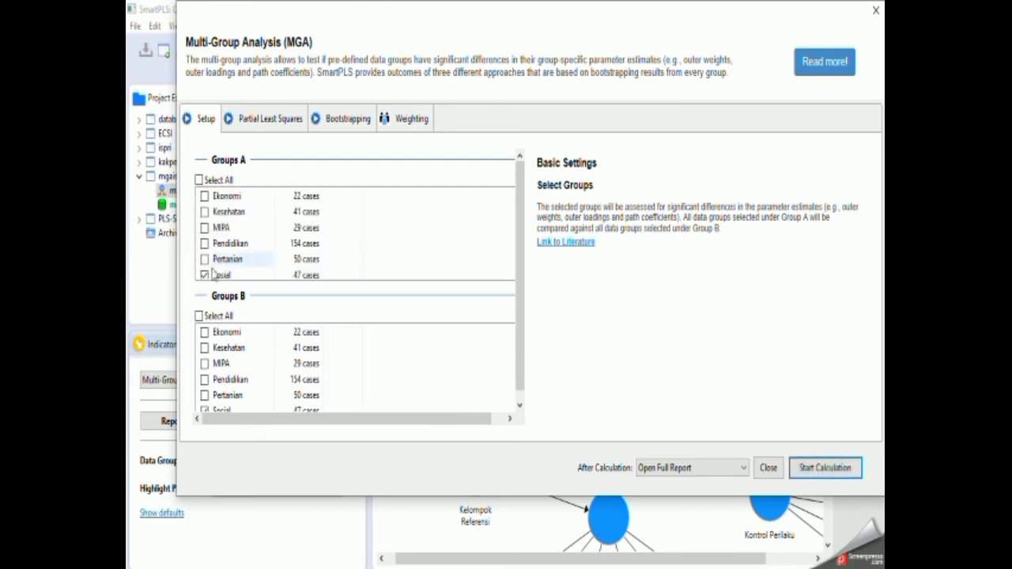
pyautogui.scroll(-2, 207, 272)
pyautogui.scroll(-1, 226, 360)
pyautogui.click(204, 386)
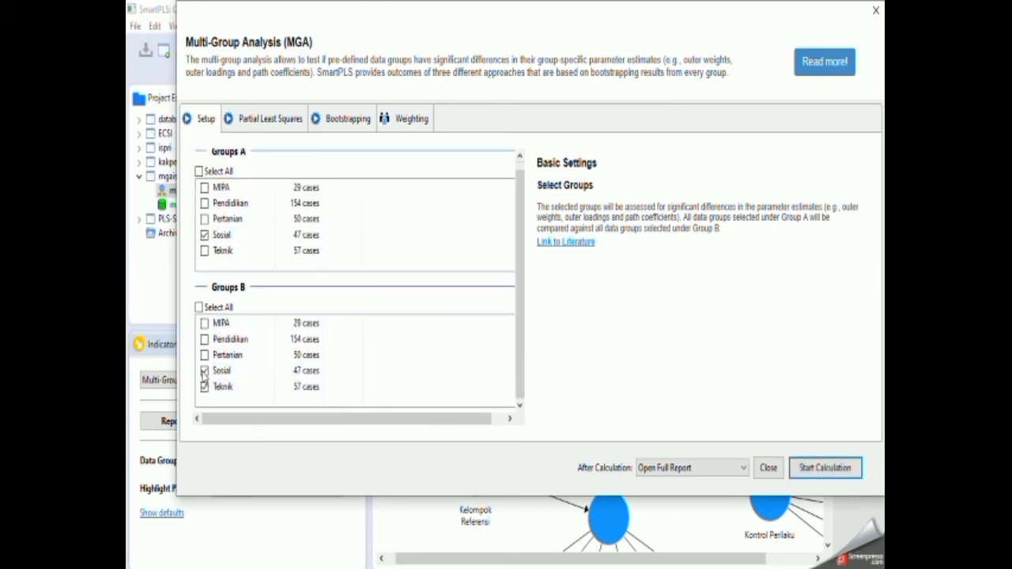
pyautogui.click(204, 370)
pyautogui.click(820, 473)
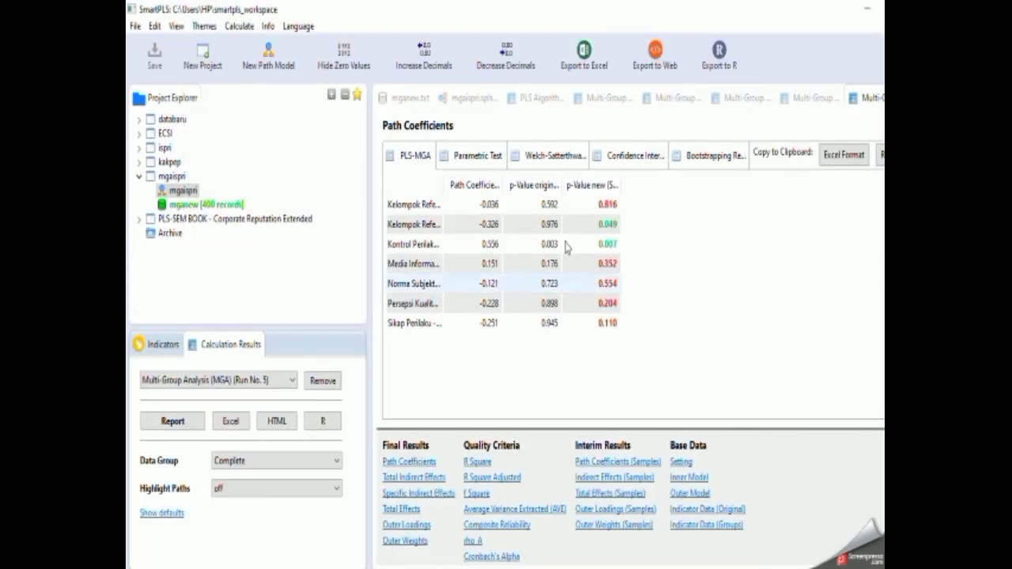
# Widen the path name column of the Sosial results and export them to Excel as "mgaispri- sosial".
pyautogui.moveTo(442, 179); pyautogui.dragTo(543, 185)
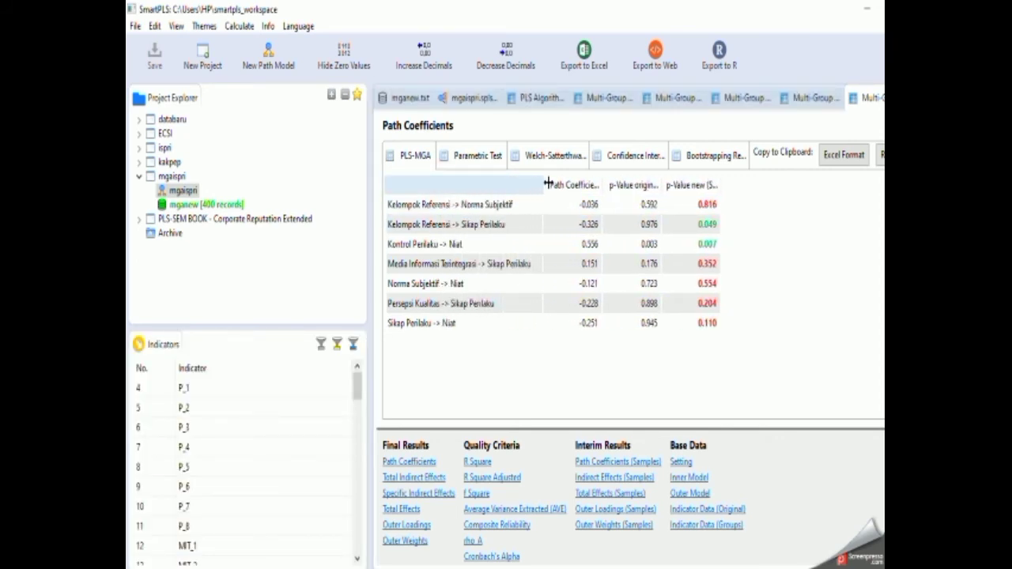
pyautogui.click(584, 52)
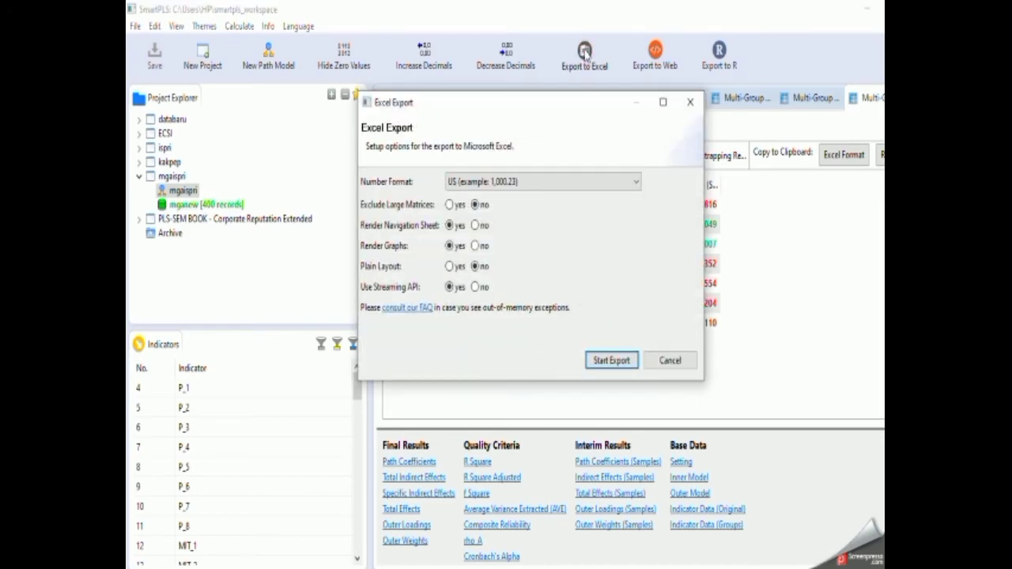
pyautogui.click(613, 361)
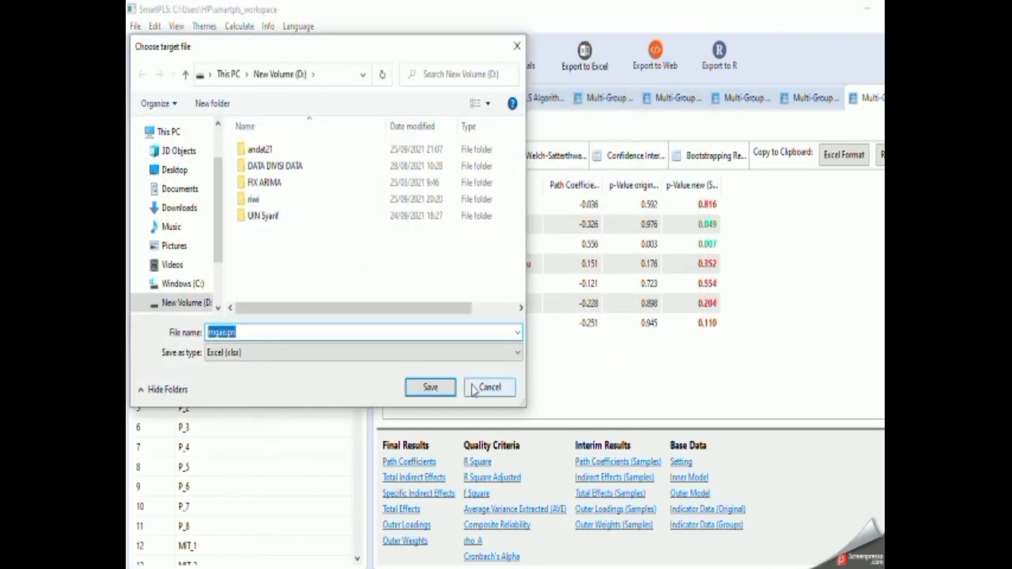
pyautogui.press('Right')
pyautogui.write('- s')
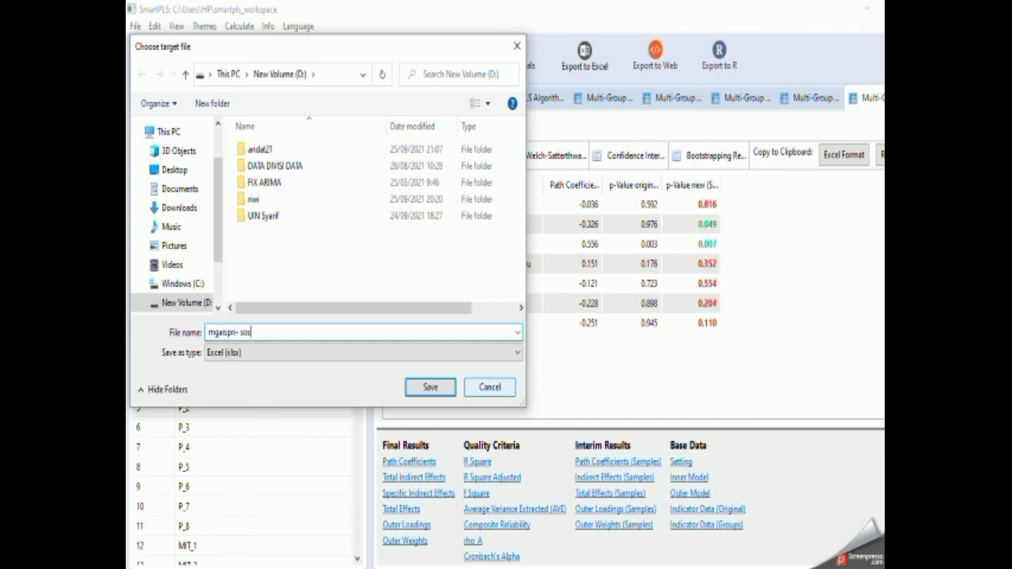
pyautogui.click(419, 392)
# Delete all the Bidang Ilmu data groups, from Ekonomi through Teknik, from the mganew dataset.
pyautogui.click(472, 99)
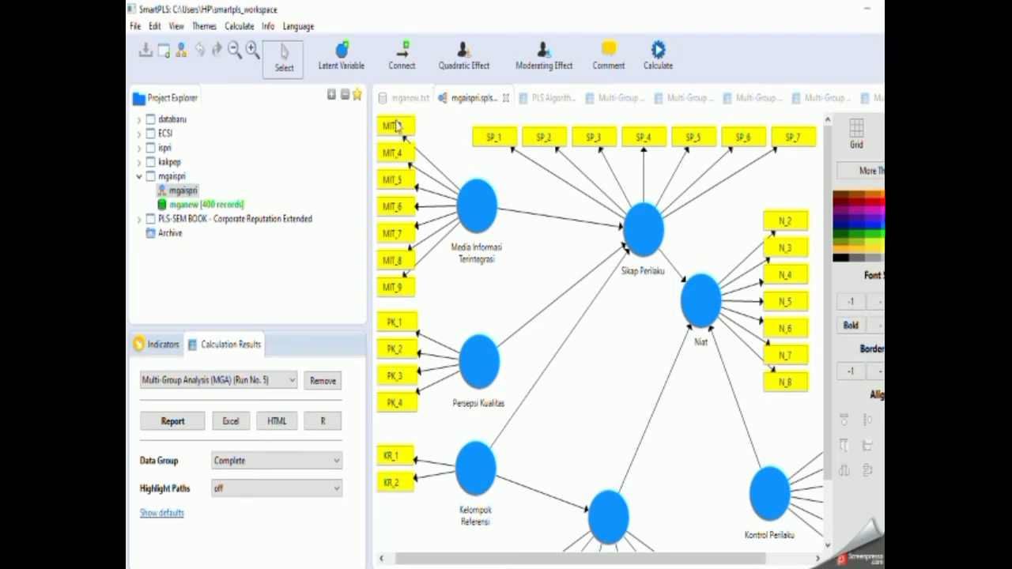
pyautogui.click(404, 98)
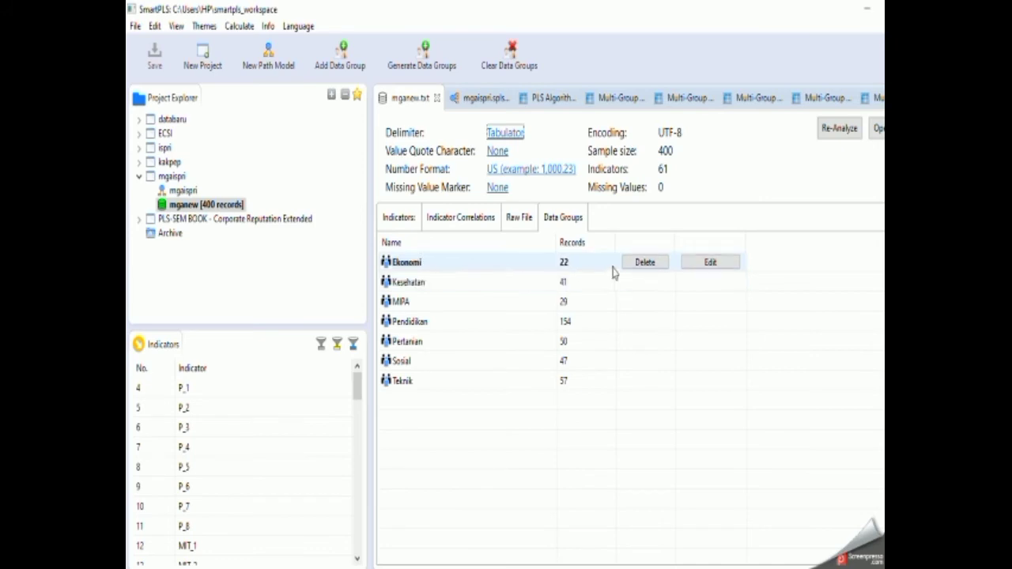
pyautogui.click(641, 264)
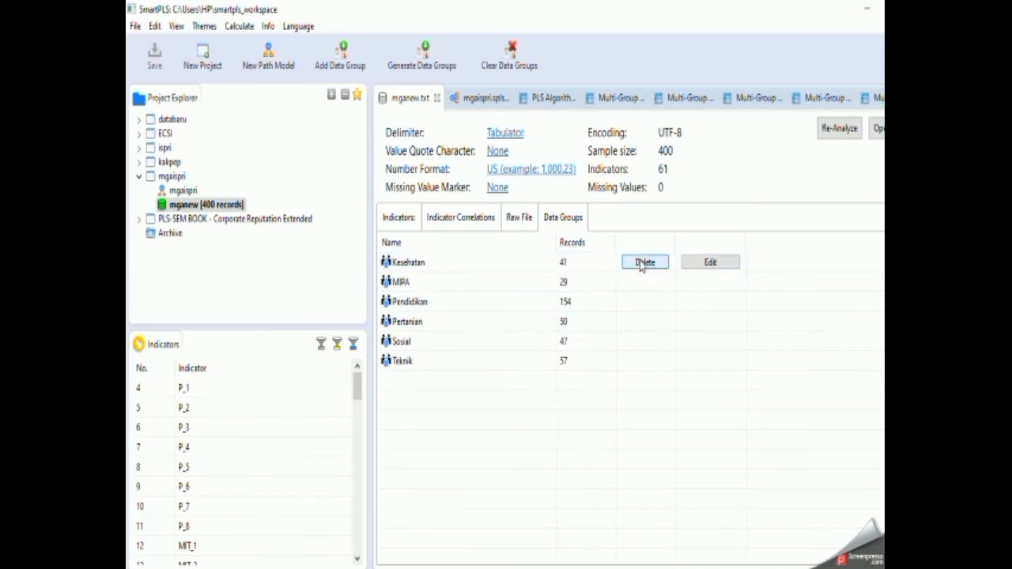
pyautogui.click(641, 264)
pyautogui.click(642, 264)
pyautogui.click(641, 265)
pyautogui.click(641, 264)
pyautogui.click(641, 264)
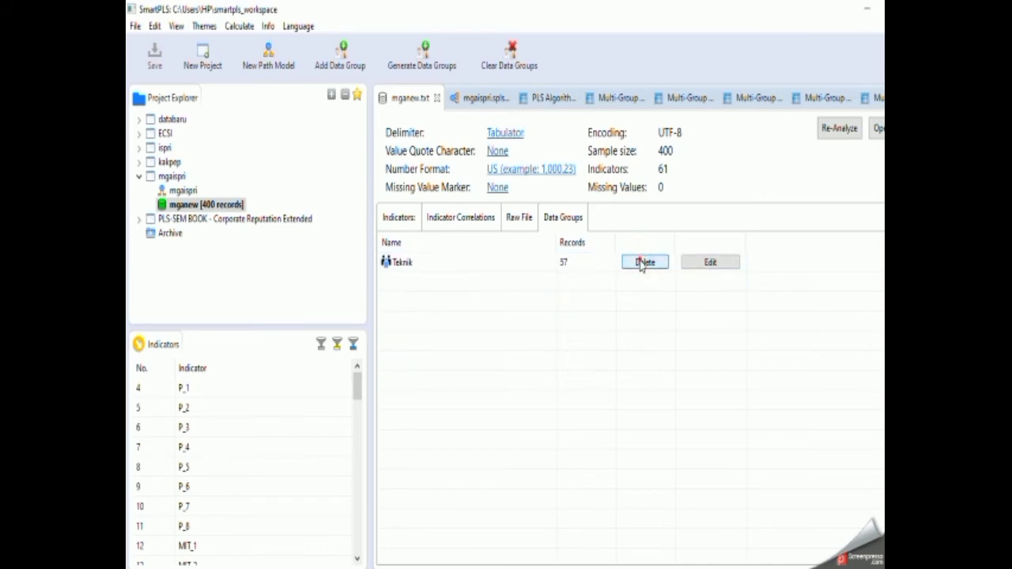
pyautogui.click(641, 264)
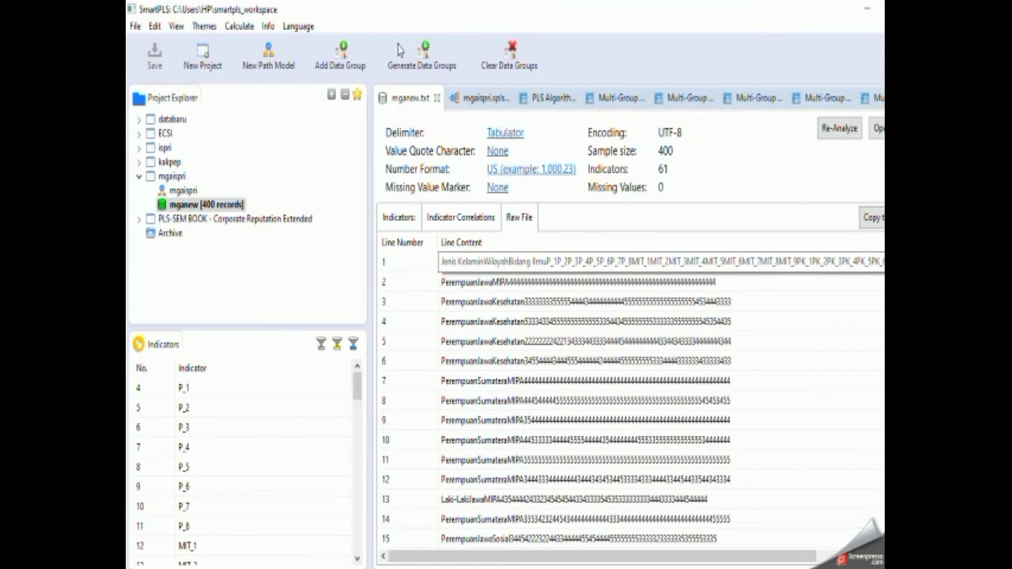
# Generate data groups in mganew from the Wilayah column, with the prefix GROUP_ and a minimum of 10 cases.
pyautogui.click(426, 54)
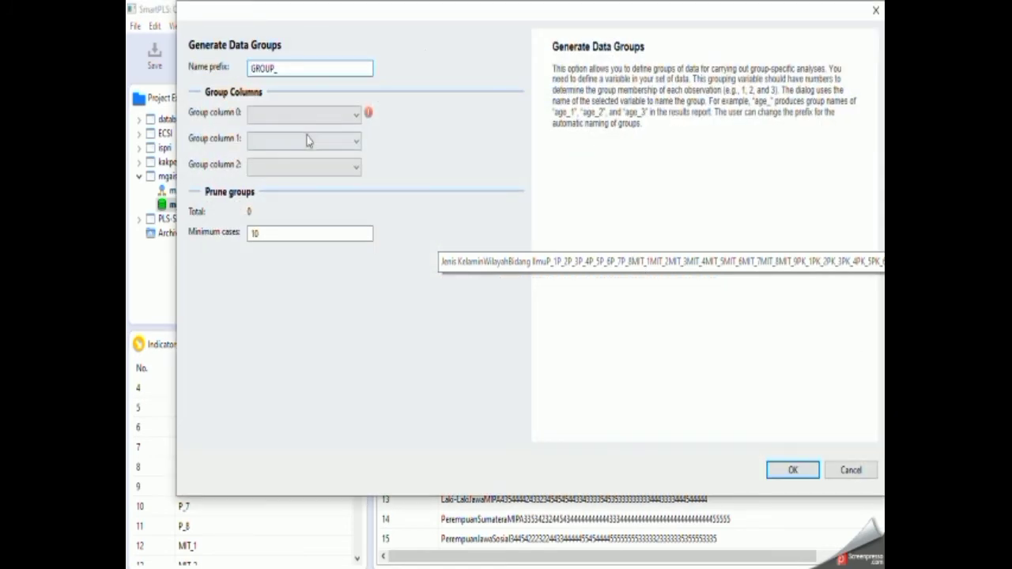
pyautogui.click(320, 116)
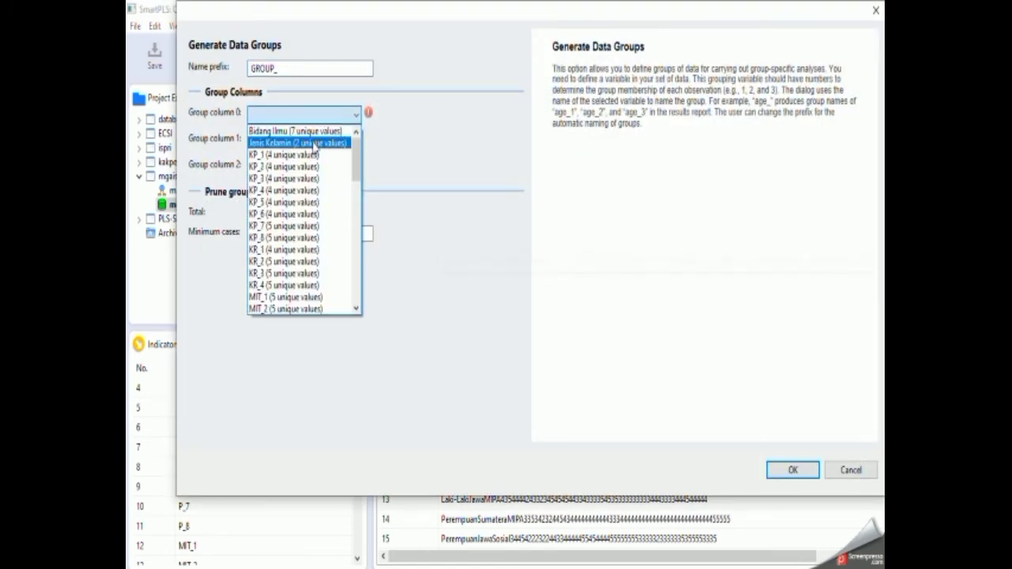
pyautogui.scroll(-8, 311, 213)
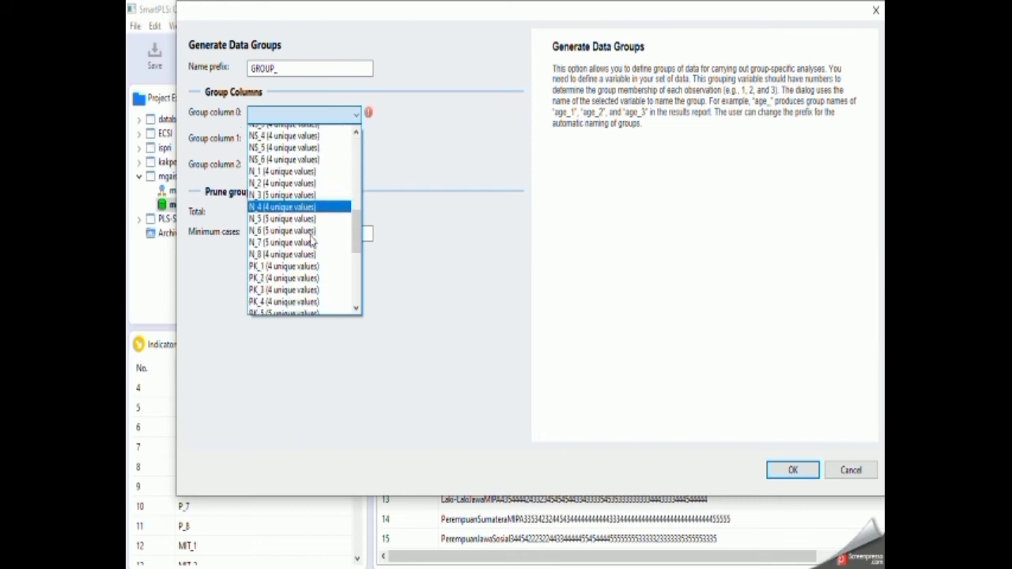
pyautogui.scroll(-3, 312, 247)
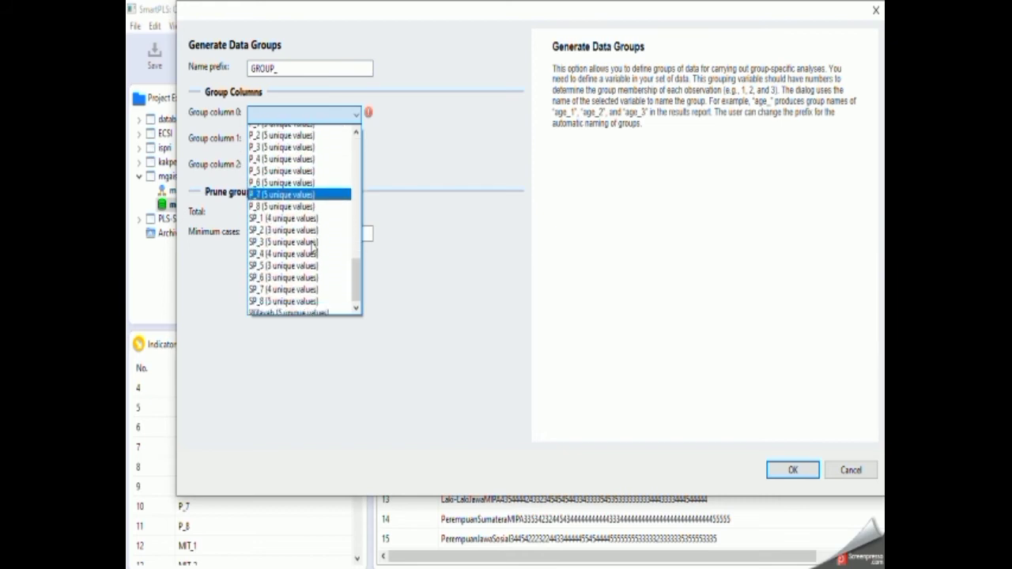
pyautogui.click(310, 310)
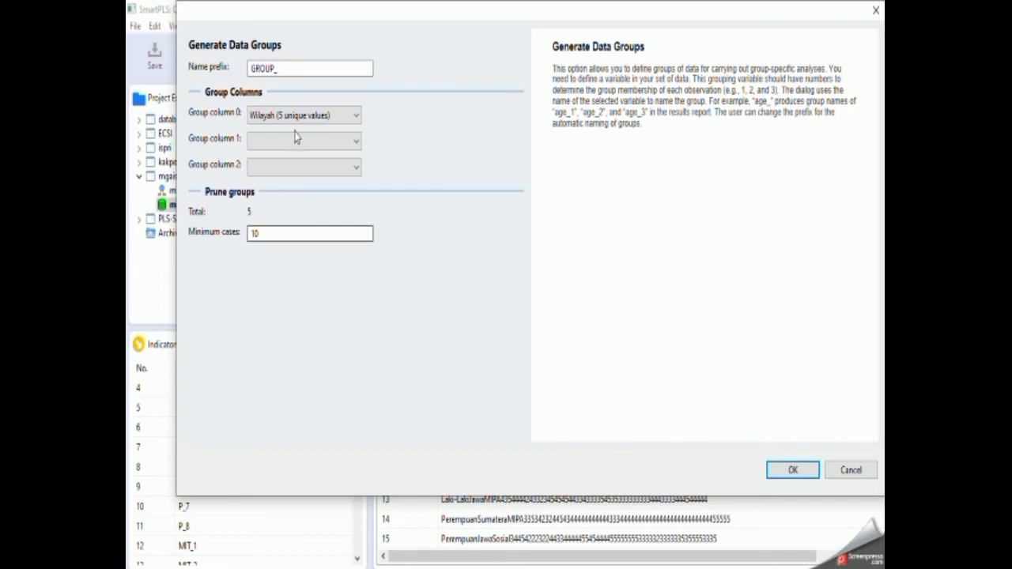
pyautogui.click(791, 470)
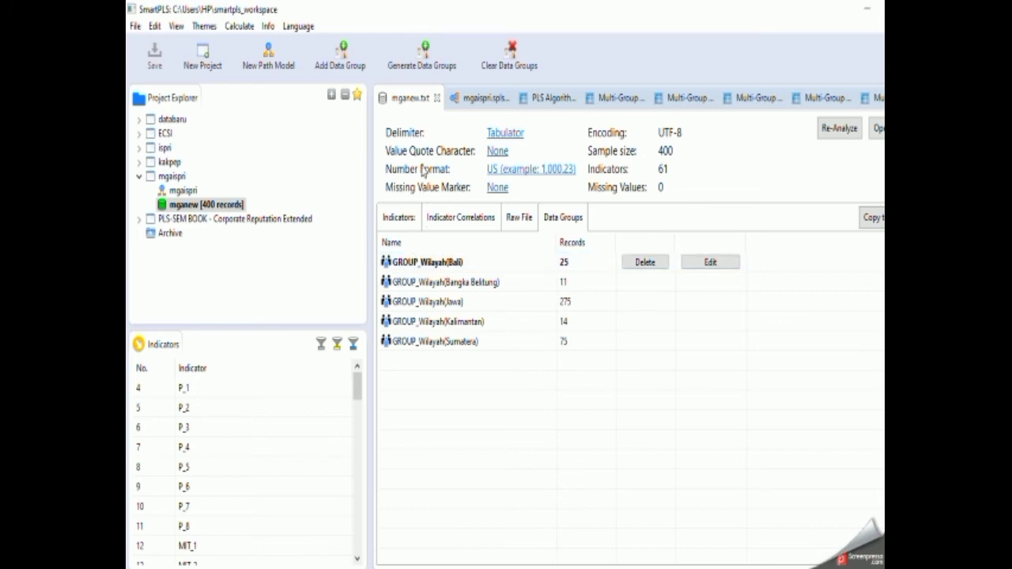
# Run the PLS Algorithm on the mgaispri model for the overall dataset and all the Wilayah data groups.
pyautogui.click(471, 99)
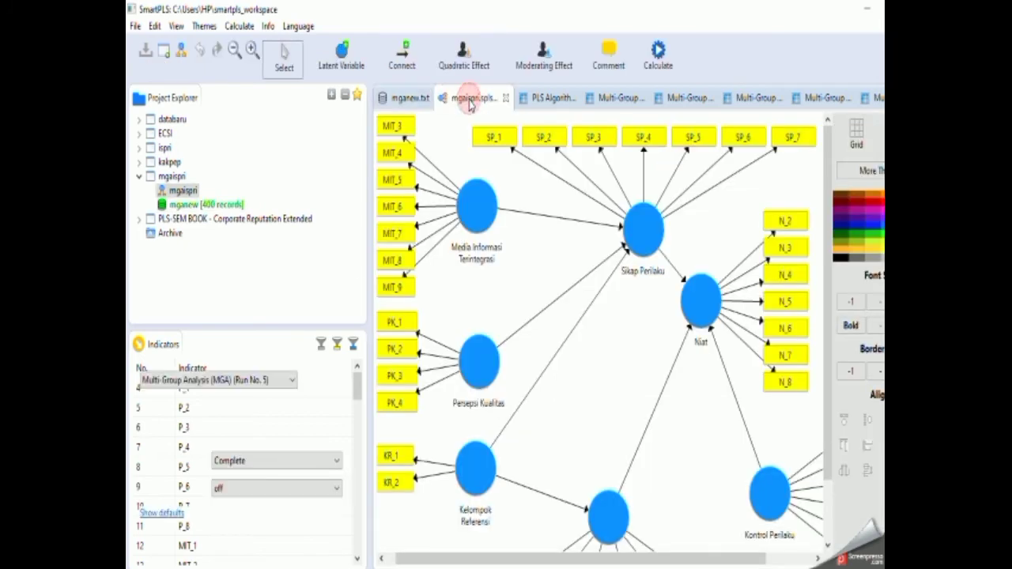
pyautogui.click(661, 54)
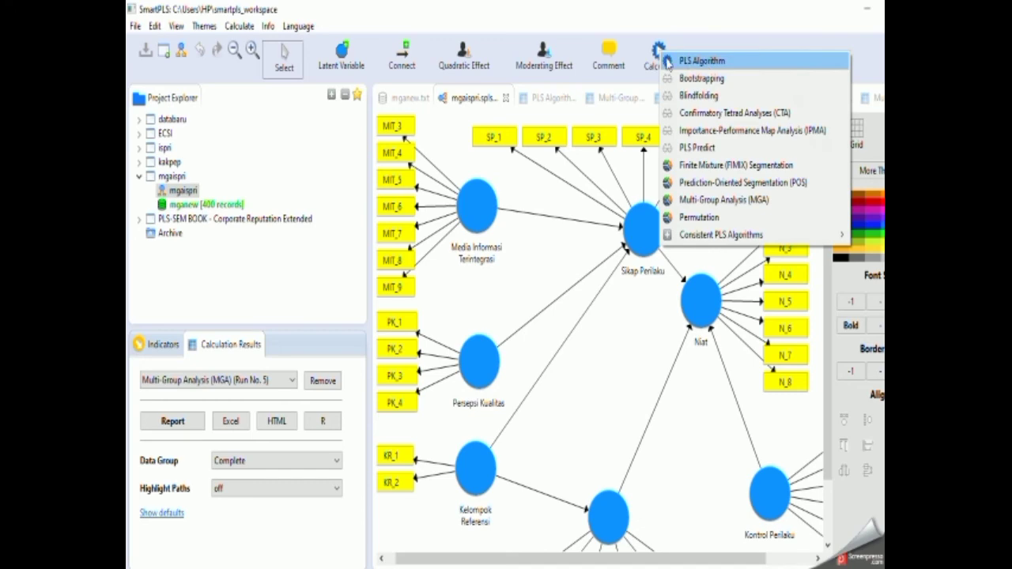
pyautogui.click(693, 62)
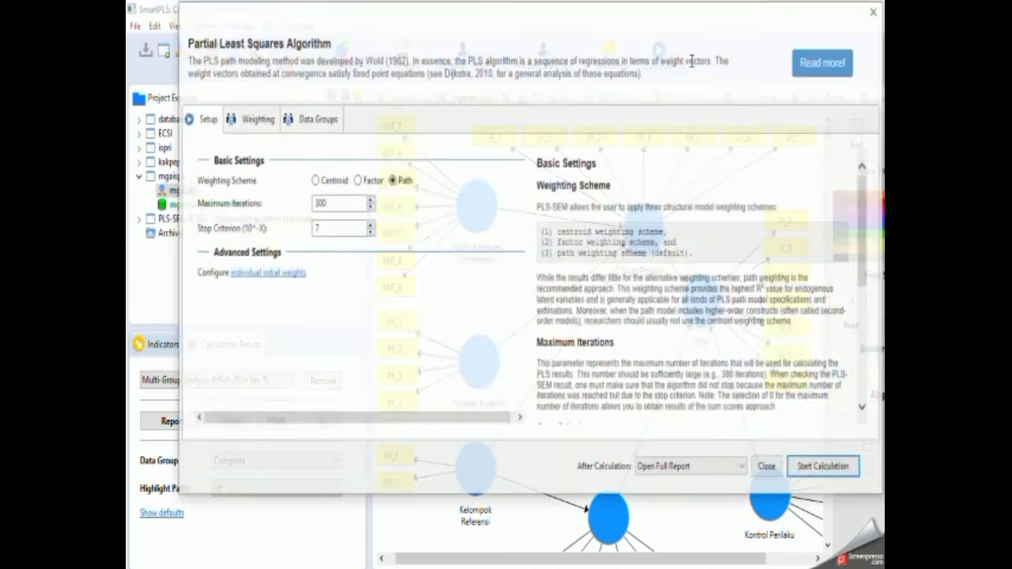
pyautogui.click(318, 123)
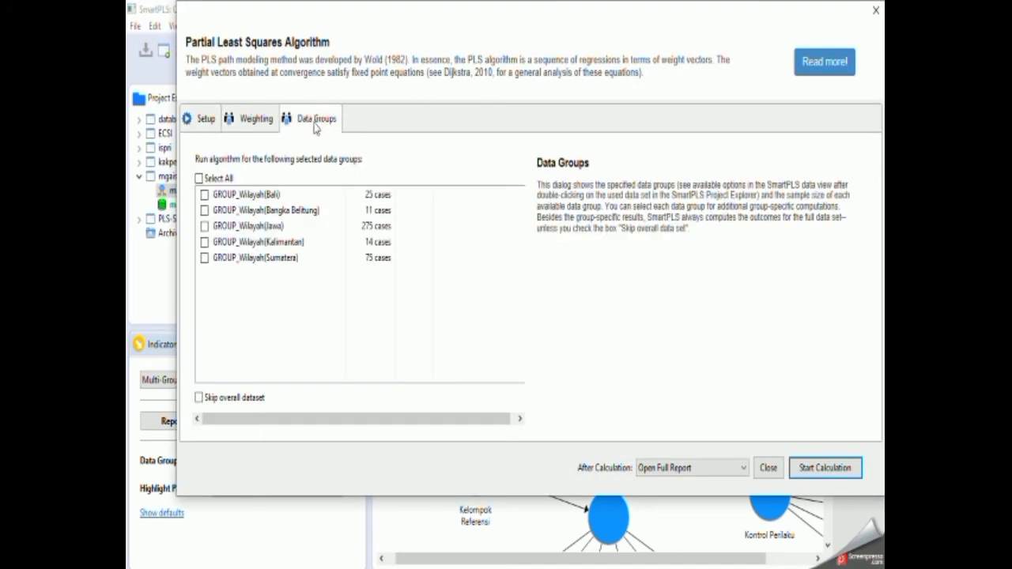
pyautogui.click(224, 181)
pyautogui.click(825, 467)
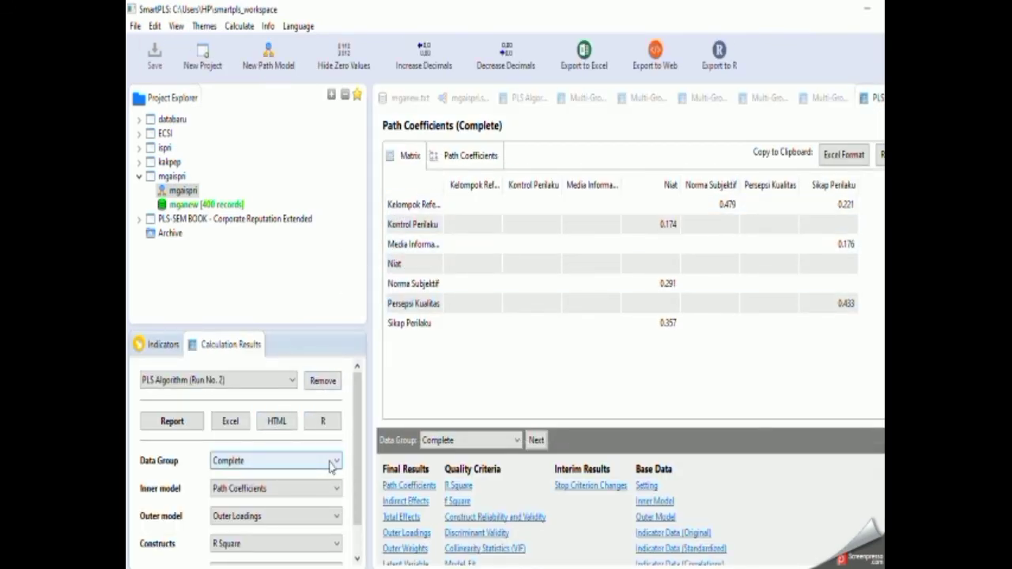
# Check which data groups the PLS results offer and examine the mgaispri model's coefficients for GROUP_Wilayah(Jawa) and GROUP_Wilayah(Sumatera).
pyautogui.click(332, 464)
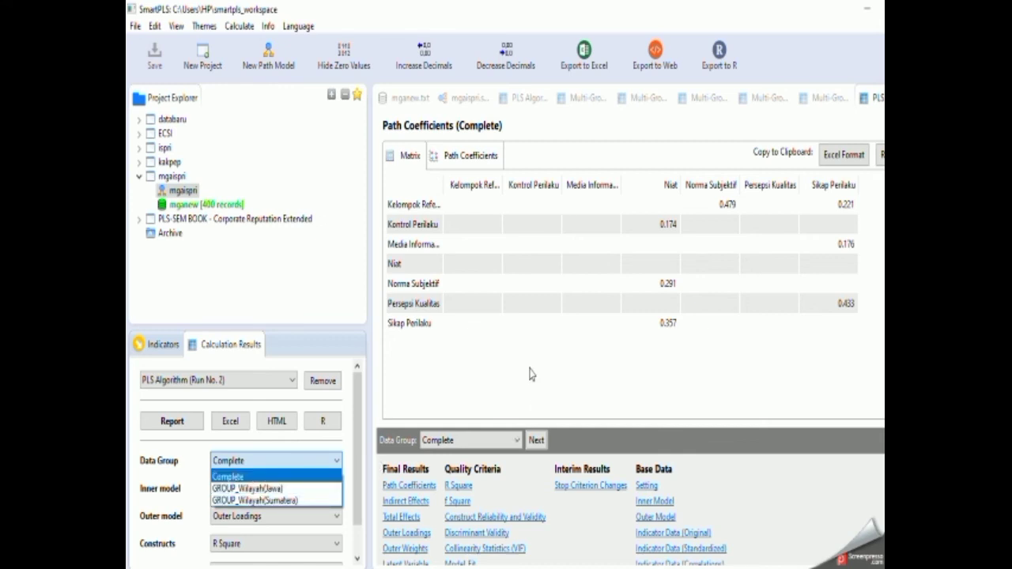
pyautogui.click(418, 386)
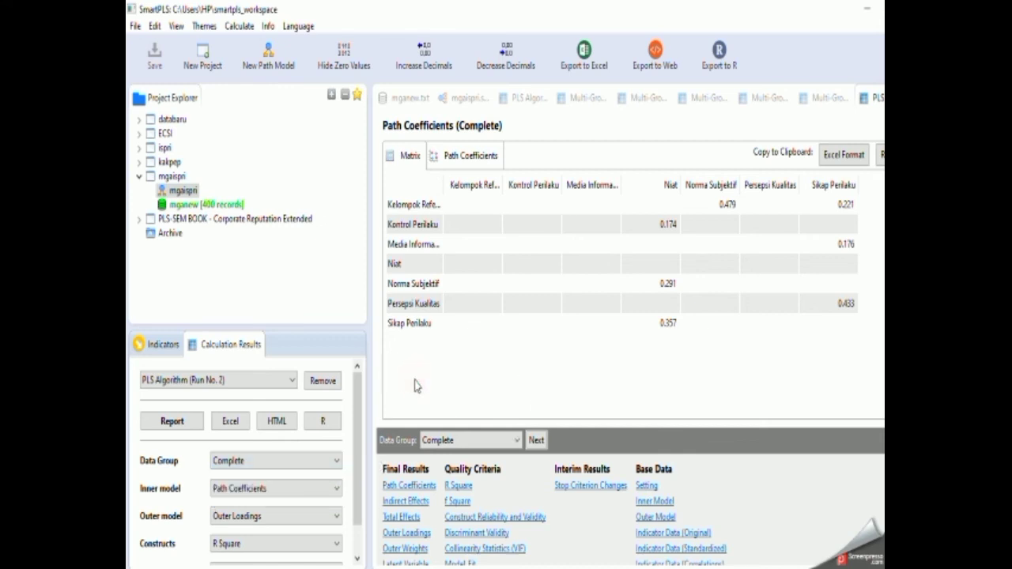
pyautogui.click(467, 98)
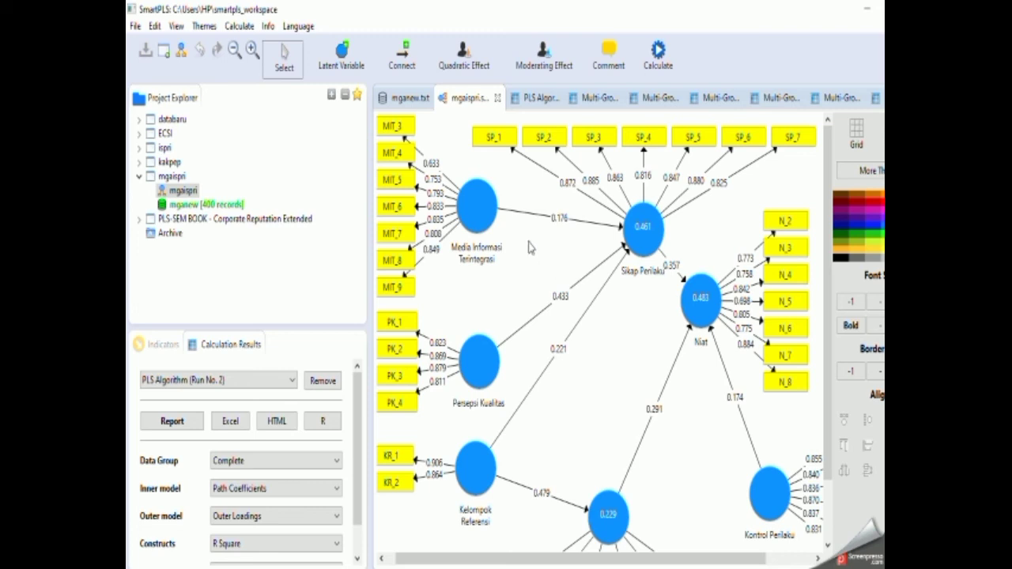
pyautogui.click(314, 461)
pyautogui.click(309, 489)
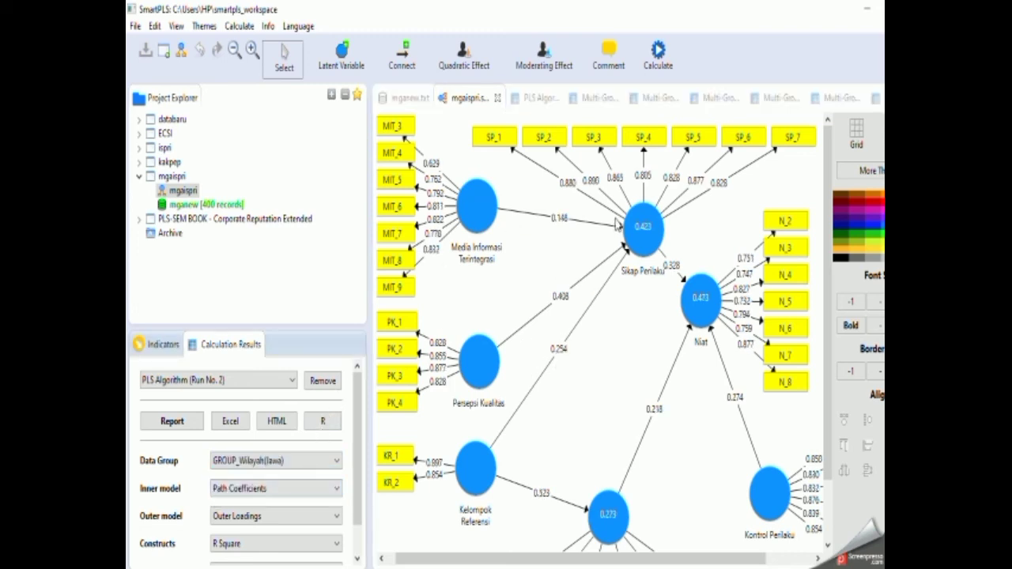
pyautogui.click(278, 463)
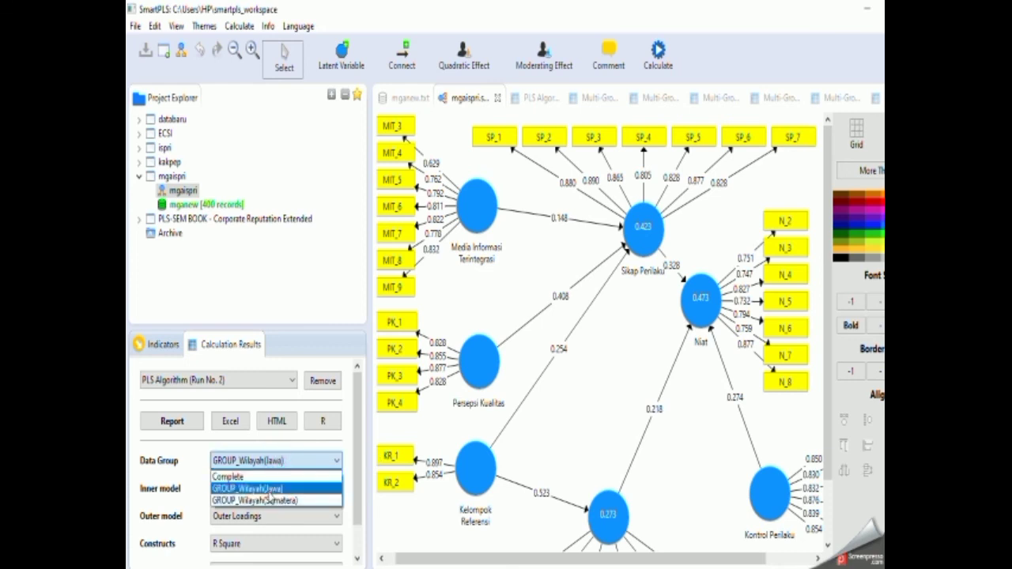
pyautogui.click(269, 500)
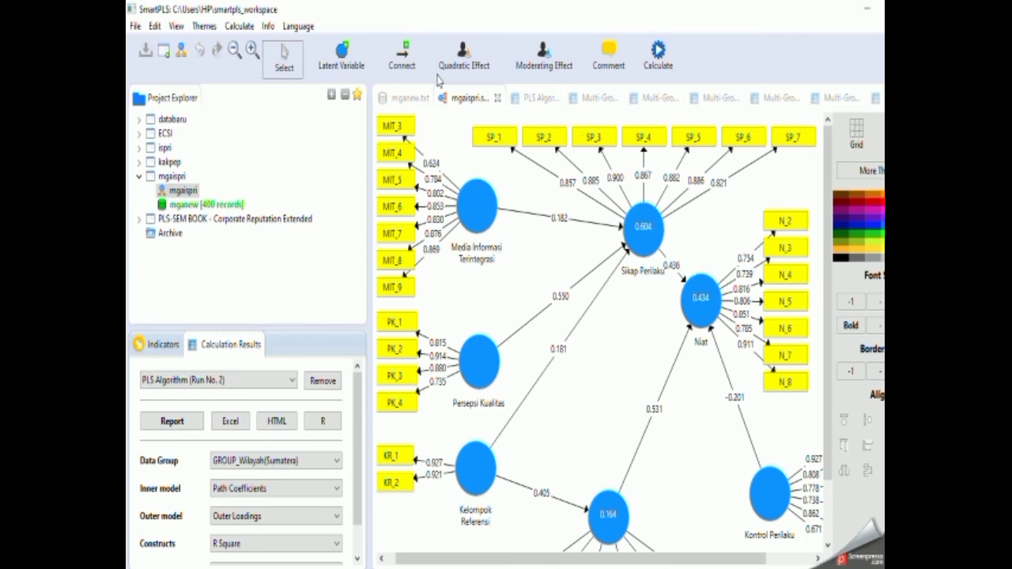
# Try a Multi-Group Analysis of GROUP_Wilayah(Bali) as Group A against all the other Wilayah groups as Group B, and read the calculation error's explanation.
pyautogui.click(655, 49)
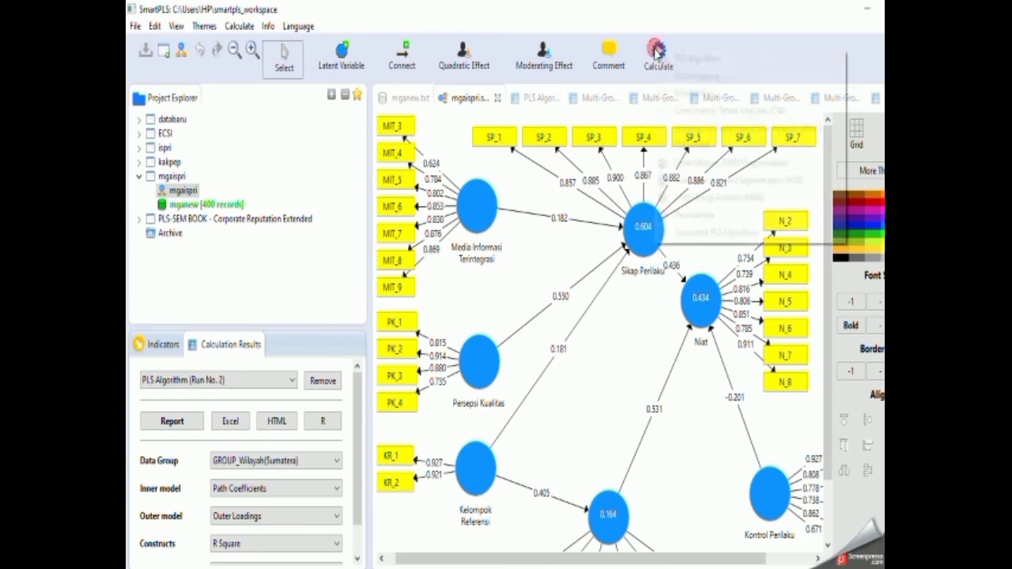
pyautogui.click(685, 197)
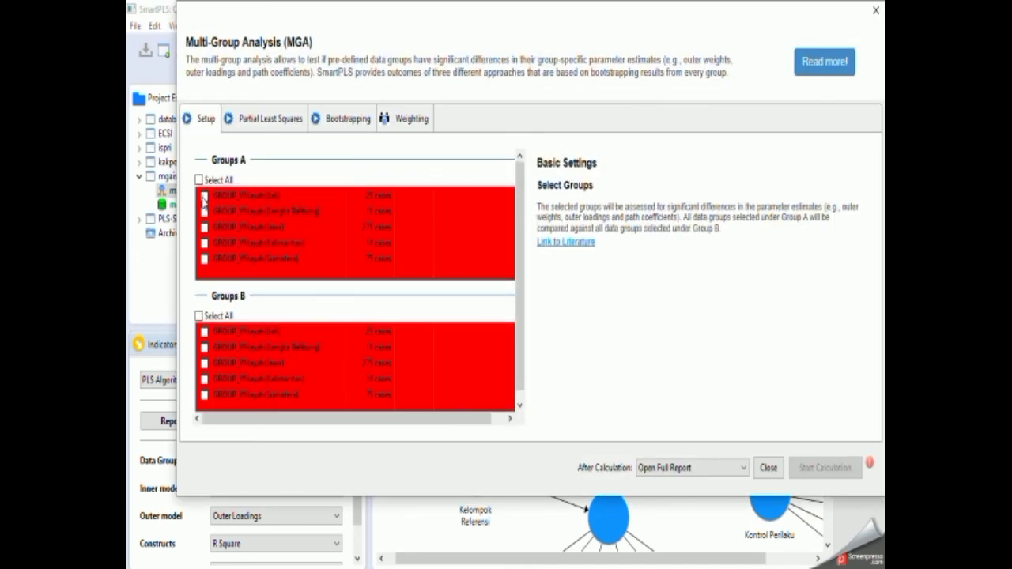
pyautogui.click(204, 196)
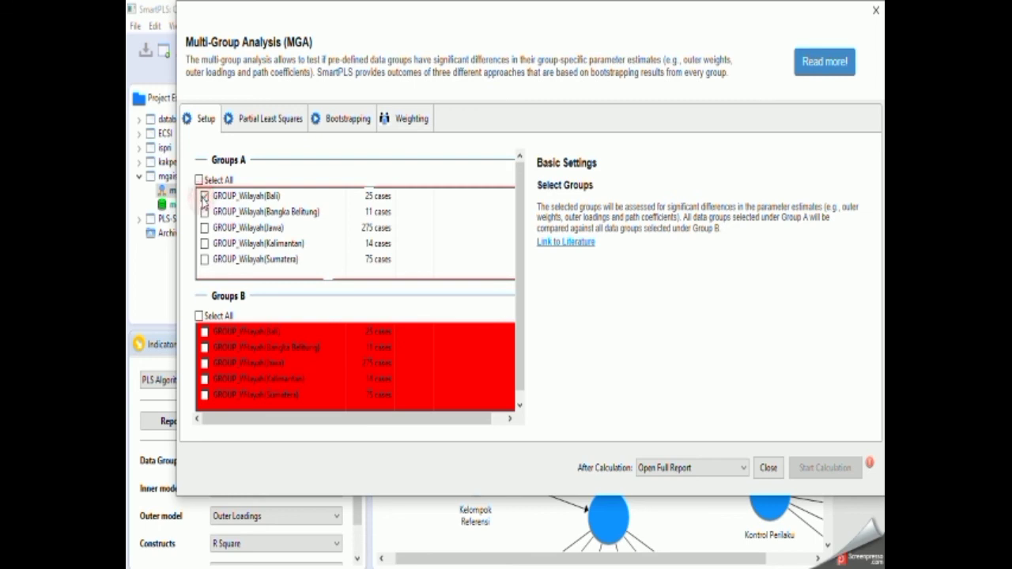
pyautogui.click(200, 316)
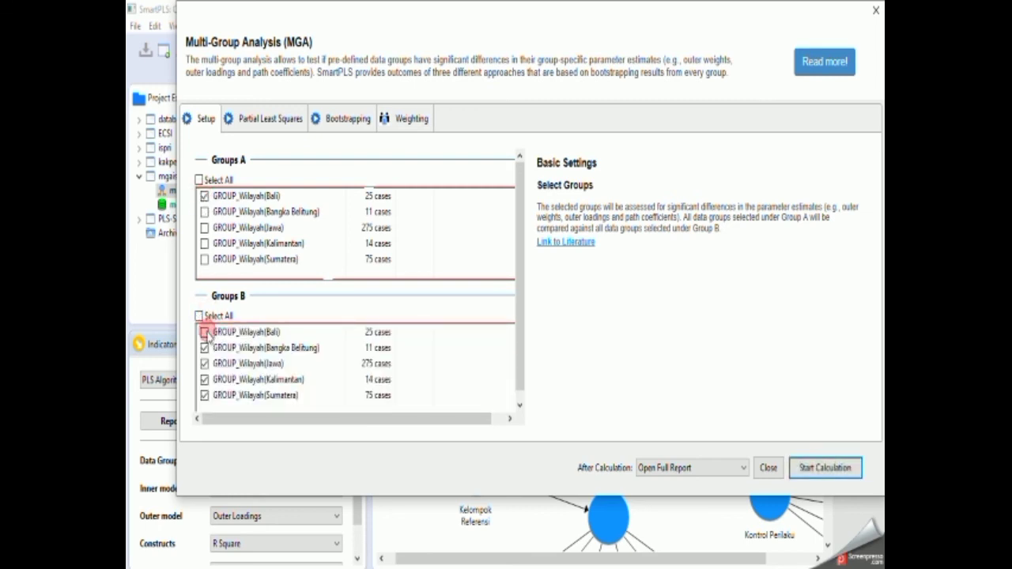
pyautogui.click(205, 333)
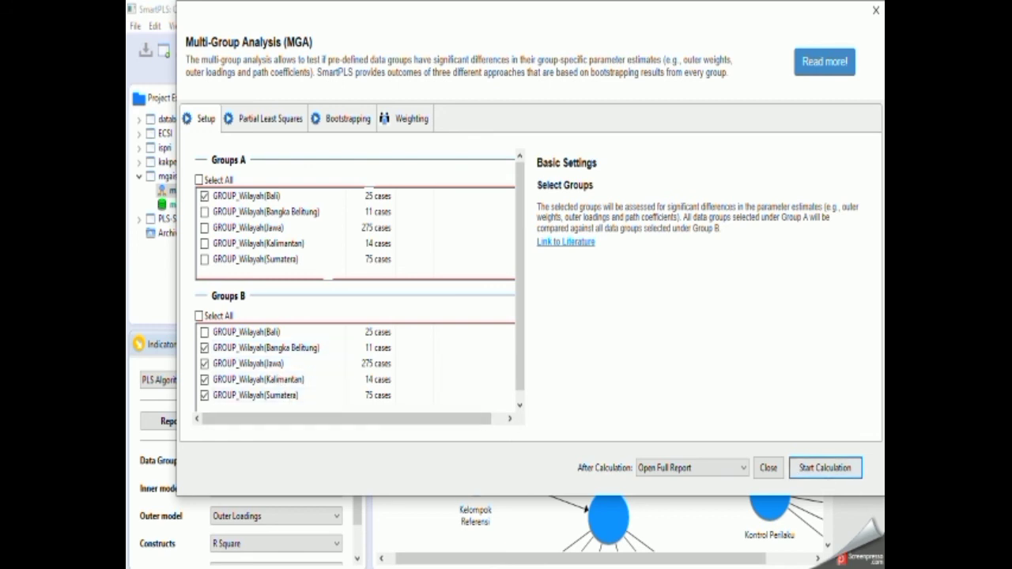
pyautogui.click(831, 468)
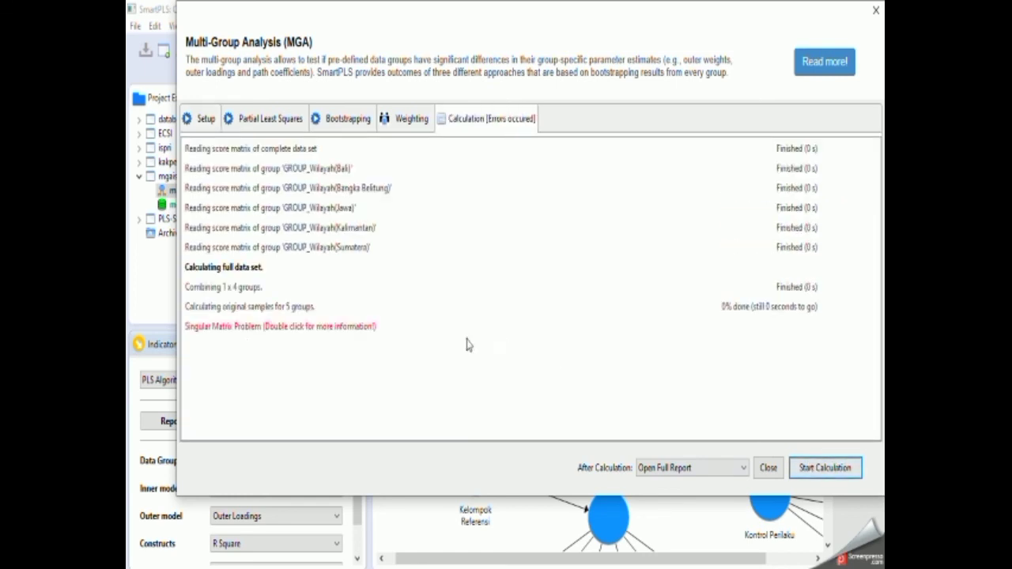
pyautogui.doubleClick(267, 334)
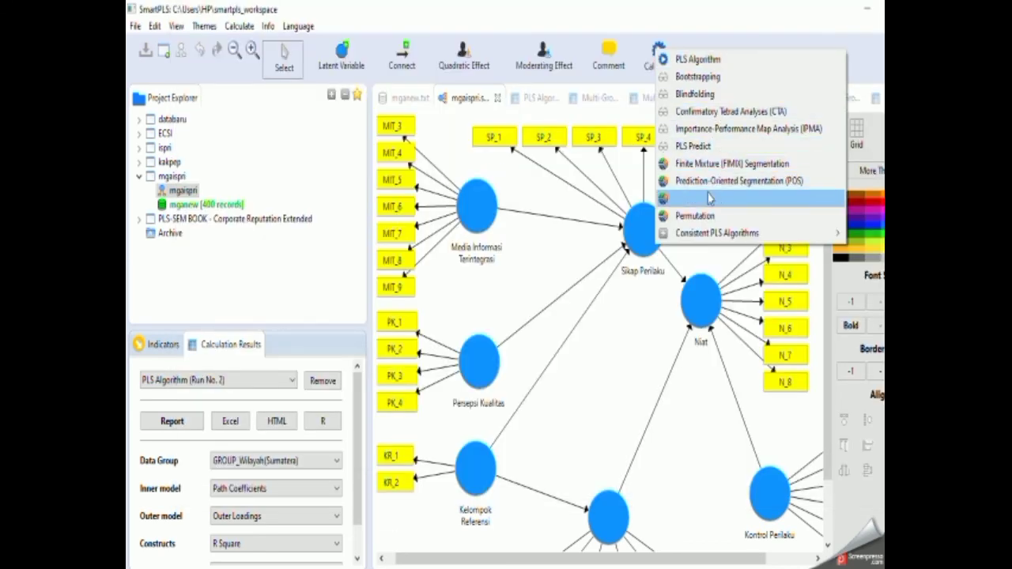
# Run a Multi-Group Analysis comparing only GROUP_Wilayah(Jawa) in Group A with only GROUP_Wilayah(Sumatera) in Group B.
pyautogui.click(708, 195)
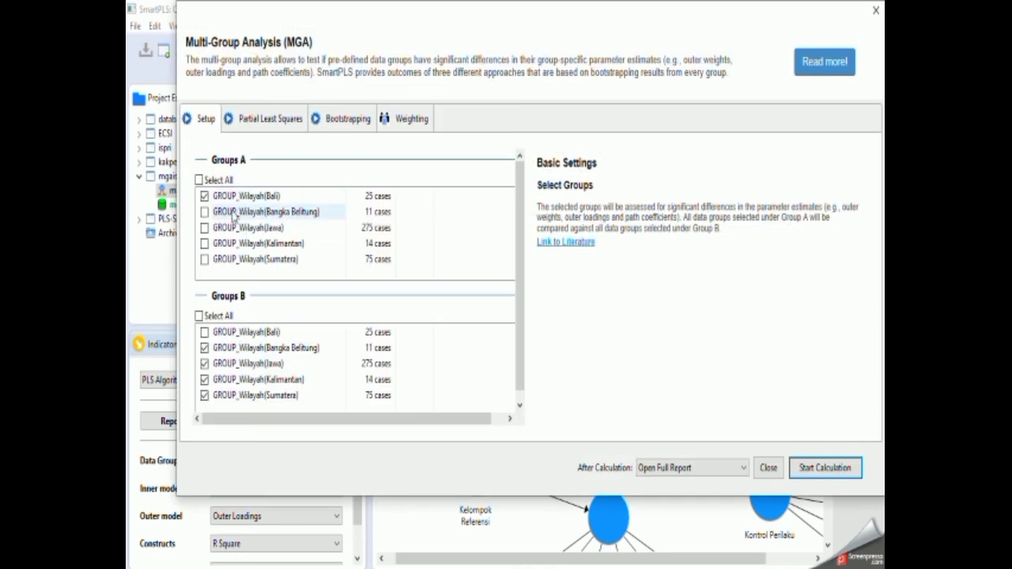
pyautogui.click(204, 196)
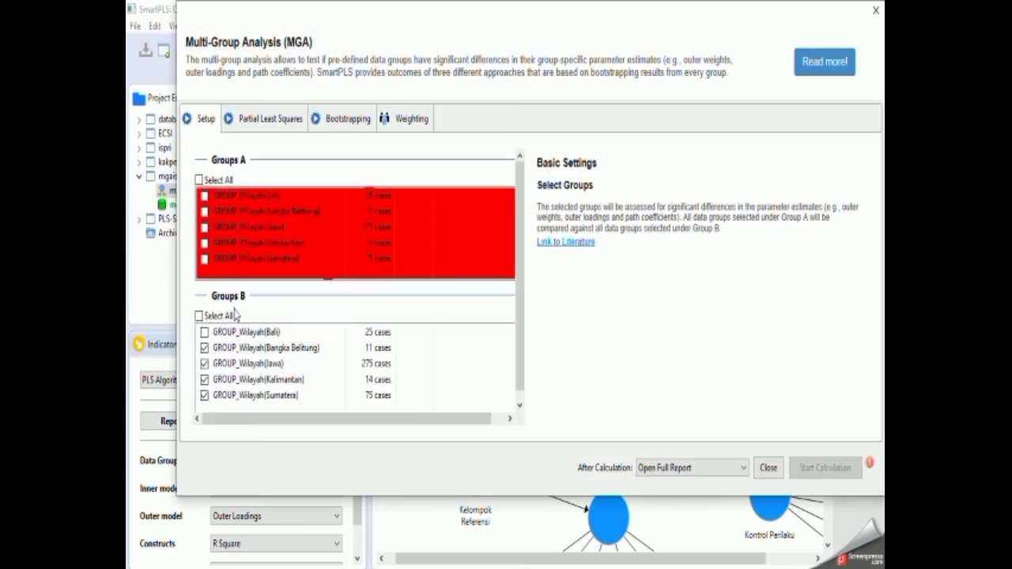
pyautogui.click(205, 228)
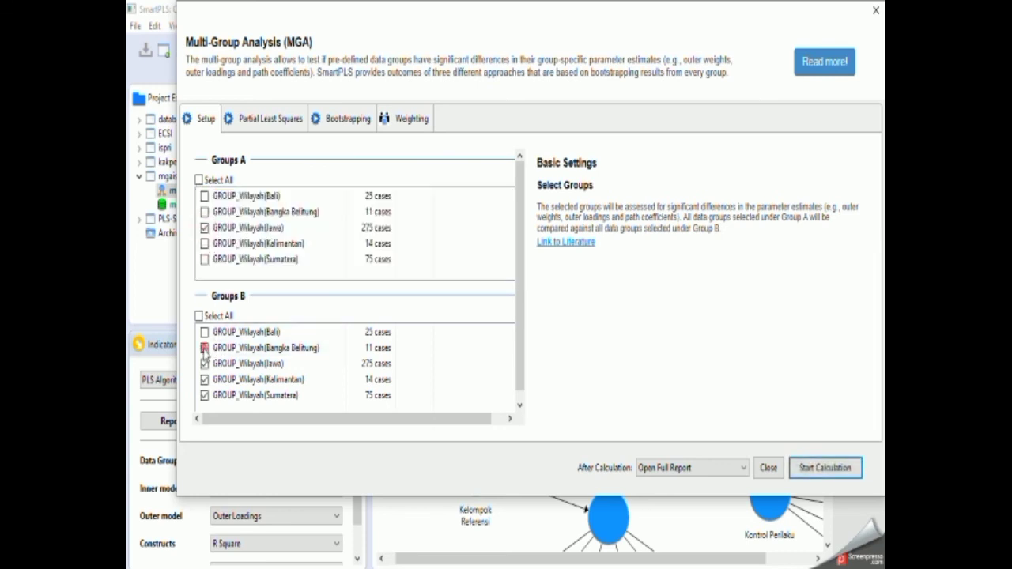
pyautogui.click(204, 348)
pyautogui.click(205, 364)
pyautogui.click(205, 380)
pyautogui.click(205, 395)
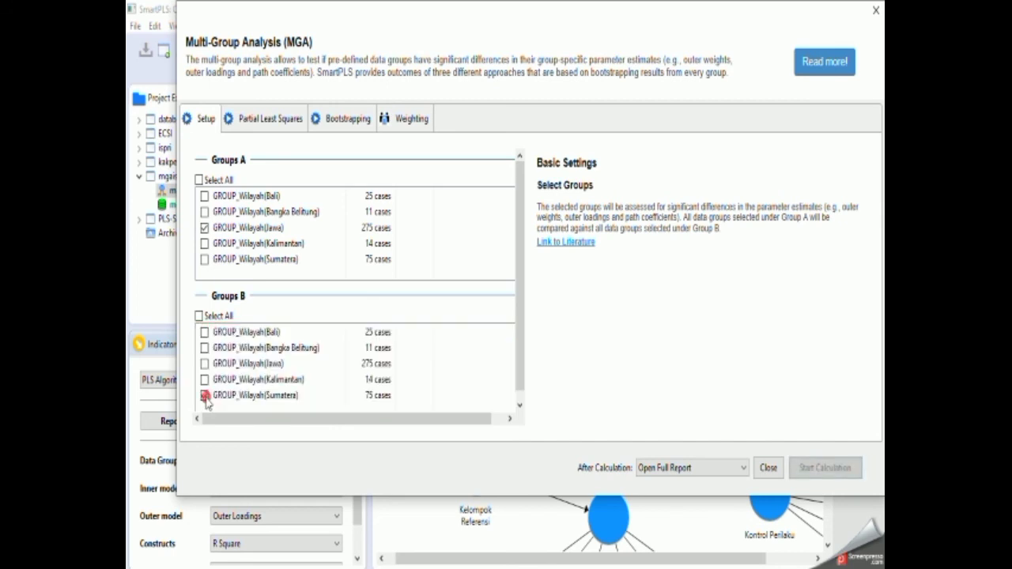
pyautogui.click(205, 396)
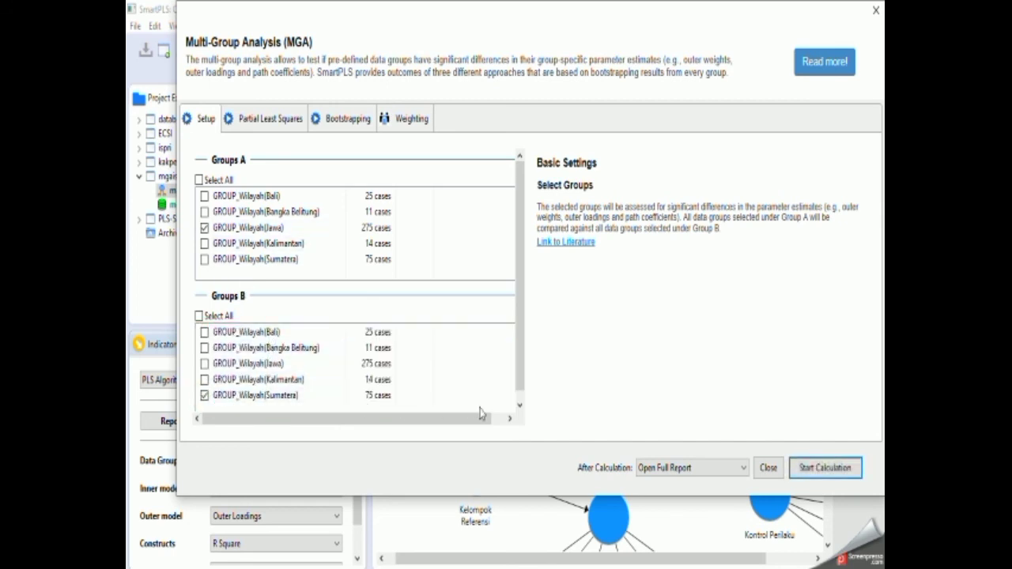
pyautogui.click(826, 469)
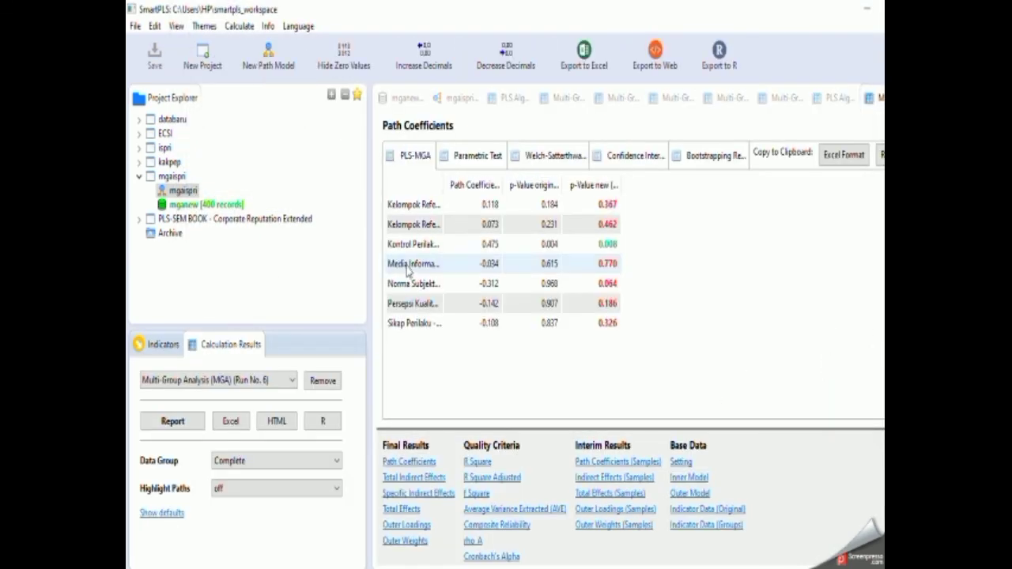
# Widen the path-name column of the PLS-MGA path coefficients table and export the report to Excel on drive D, extending the file name mgaispri.
pyautogui.moveTo(445, 184); pyautogui.dragTo(550, 196)
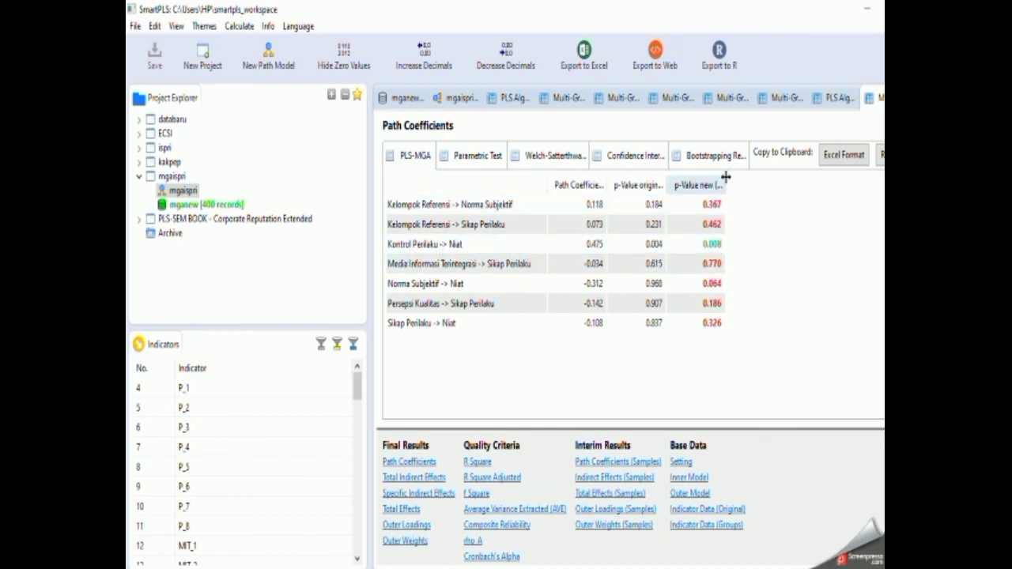
pyautogui.moveTo(725, 177)
pyautogui.mouseDown()
pyautogui.moveTo(878, 187)
pyautogui.moveTo(726, 185)
pyautogui.moveTo(878, 186)
pyautogui.moveTo(717, 194)
pyautogui.mouseUp()
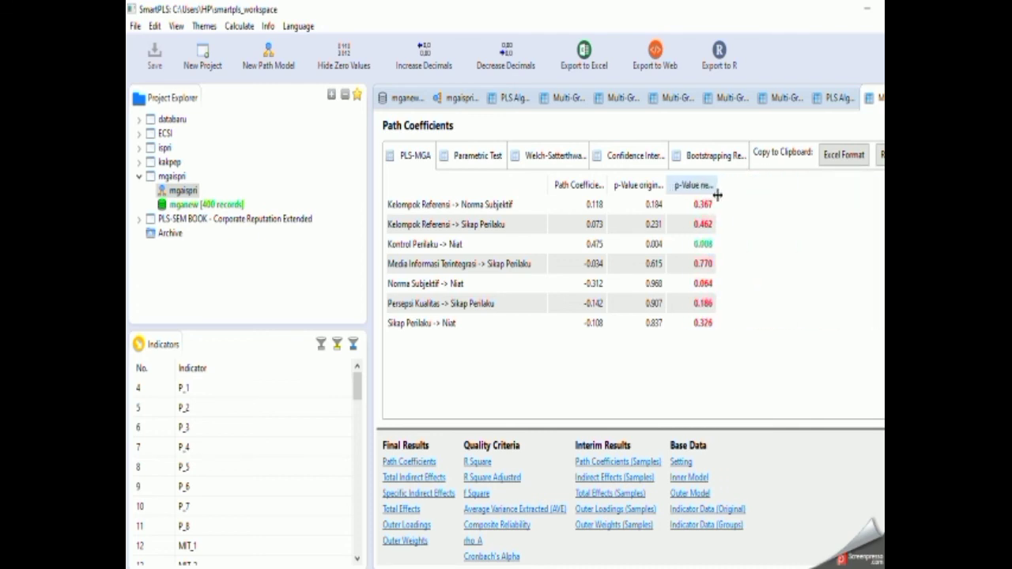
pyautogui.click(586, 54)
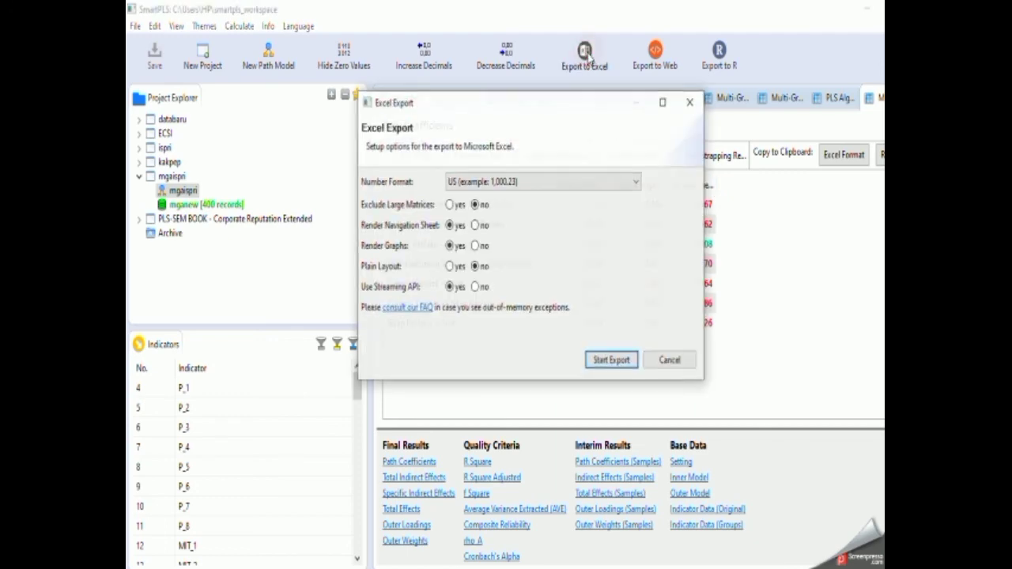
pyautogui.click(620, 365)
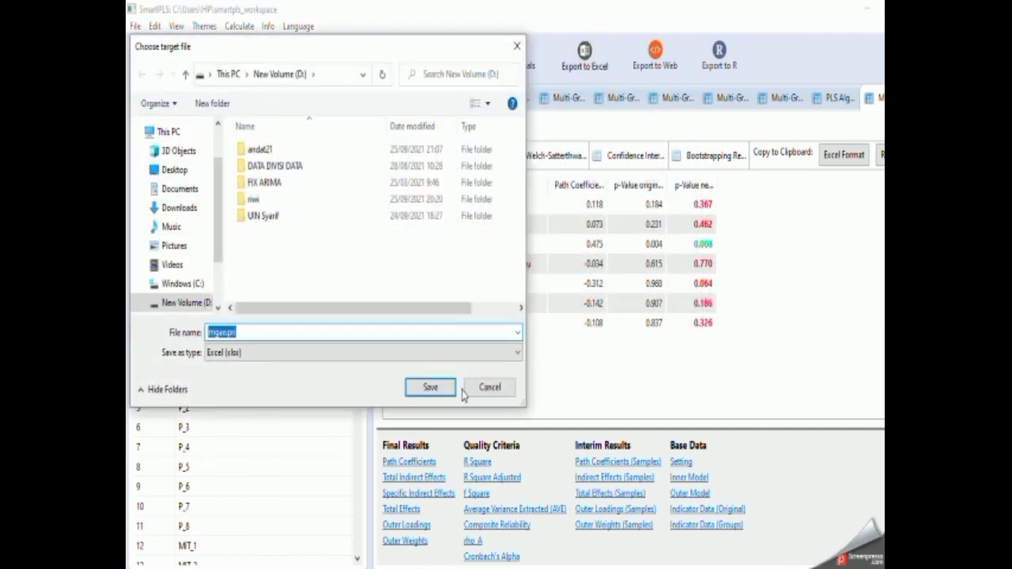
pyautogui.press('Right')
pyautogui.write('- mga')
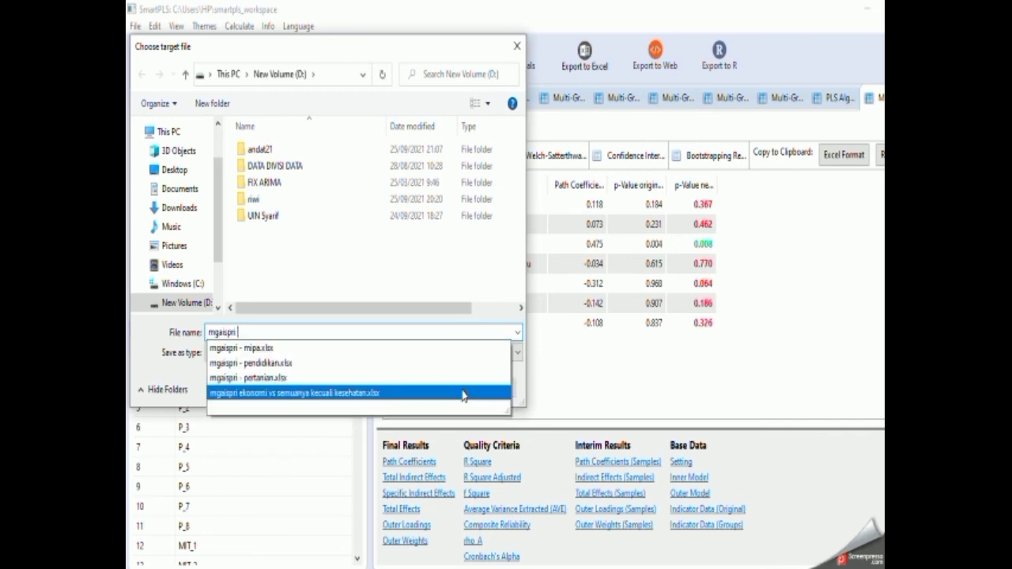